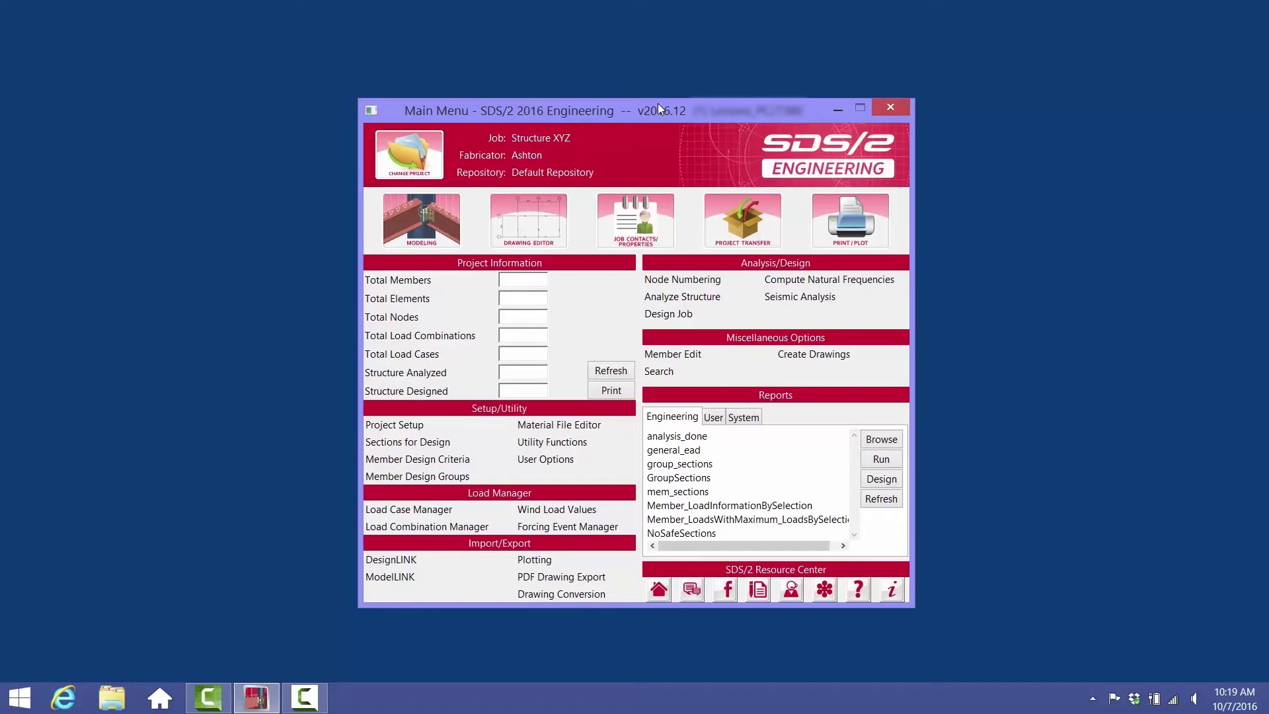
Open the job list through Change Project and begin creating a new job
{"action": "left_click", "coordinate": [428, 149]}
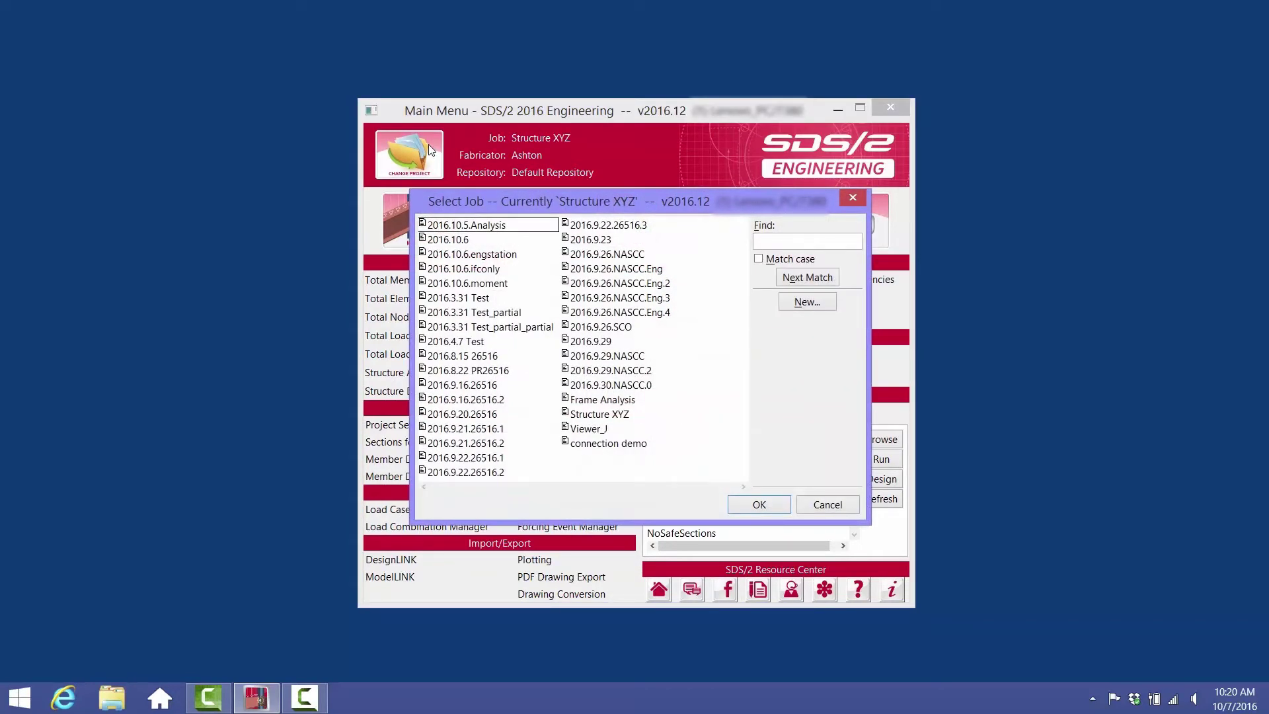
{"action": "left_click", "coordinate": [801, 303]}
Create job 'Structure ABC' with the engineer's name filled in, and make it current
{"action": "type", "text": "S"}
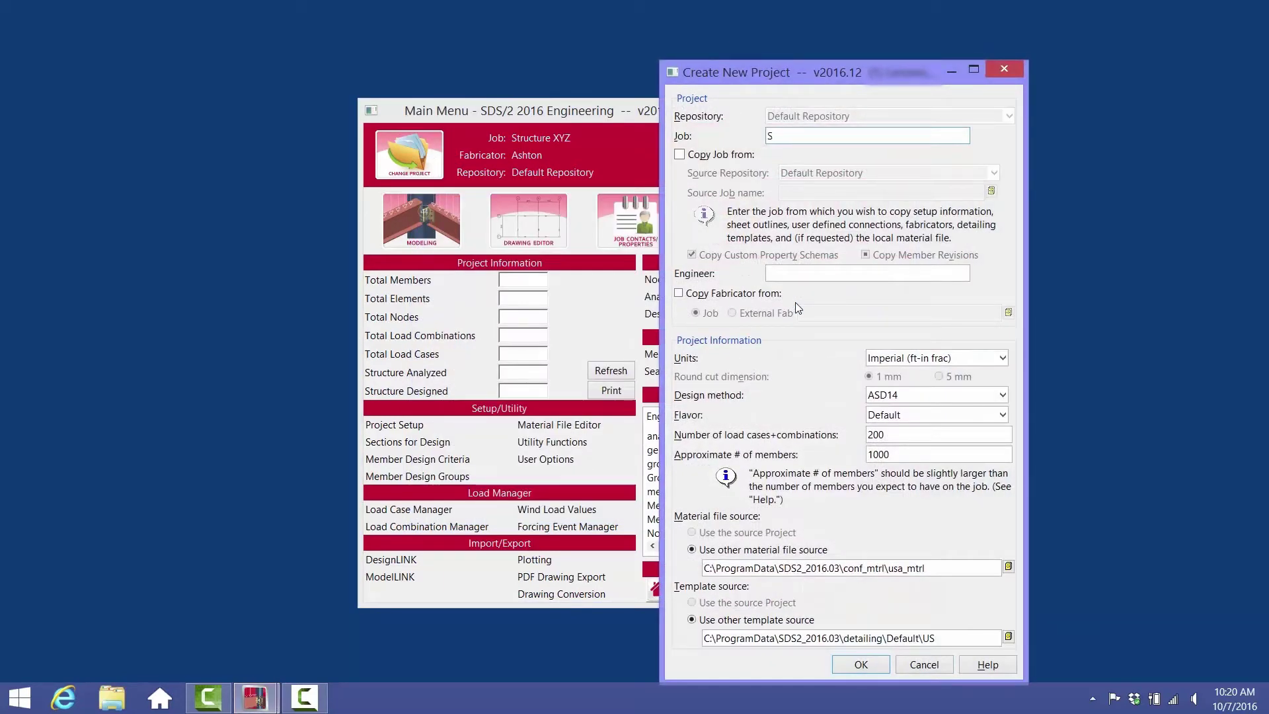
{"action": "type", "text": "tructure ABC"}
{"action": "left_click", "coordinate": [782, 277]}
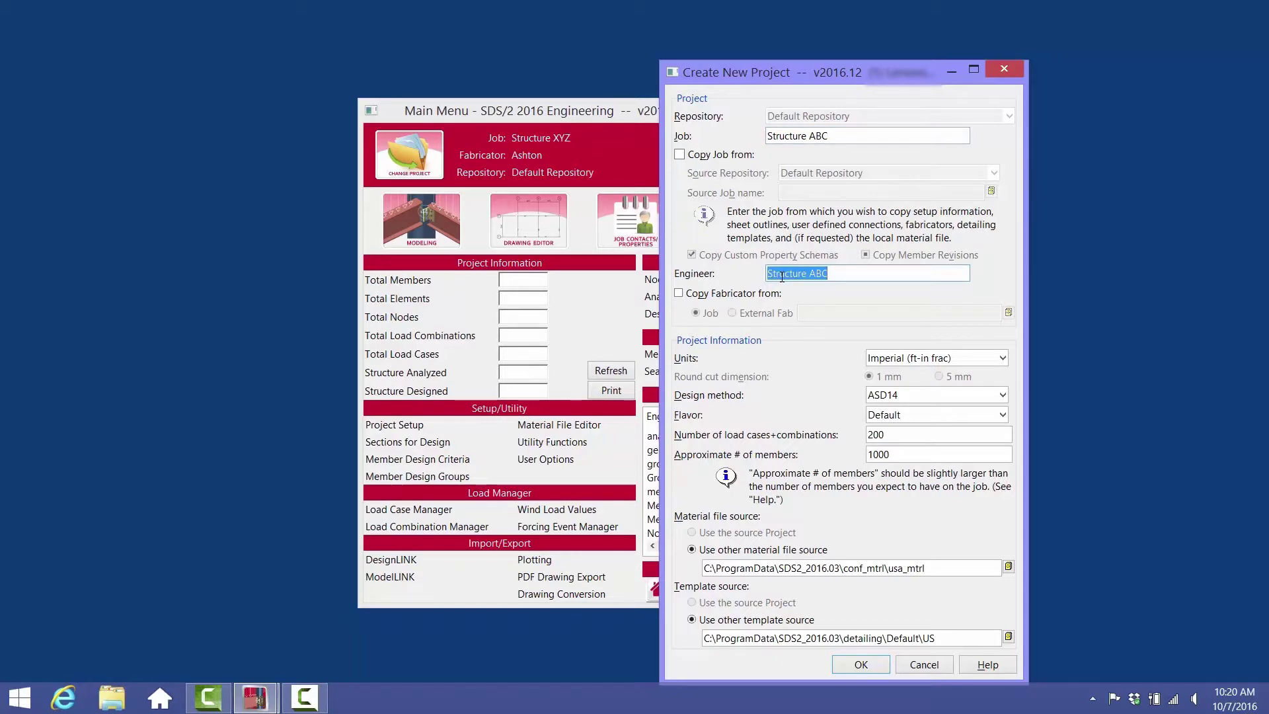
{"action": "type", "text": "Ashton"}
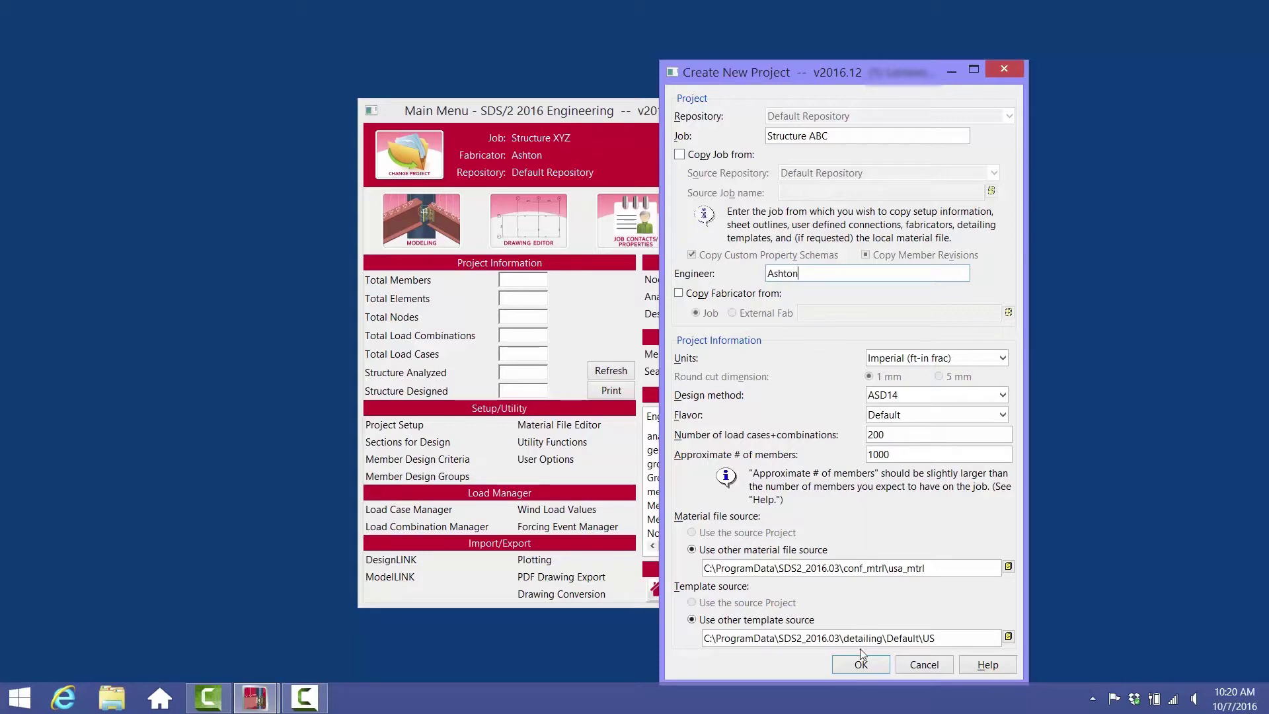
{"action": "left_click", "coordinate": [861, 665]}
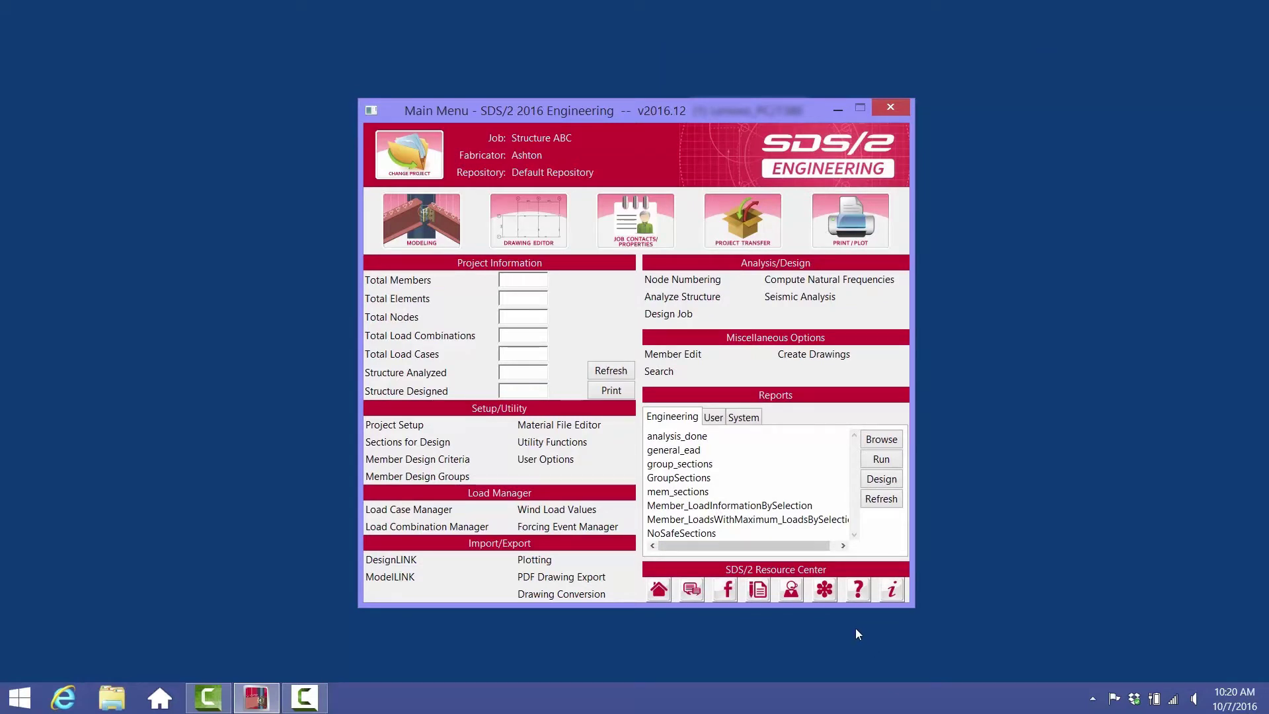
Open Modeling and save a primary plan view named 'Elev. 0-0' at elevation 0
{"action": "left_click", "coordinate": [430, 230]}
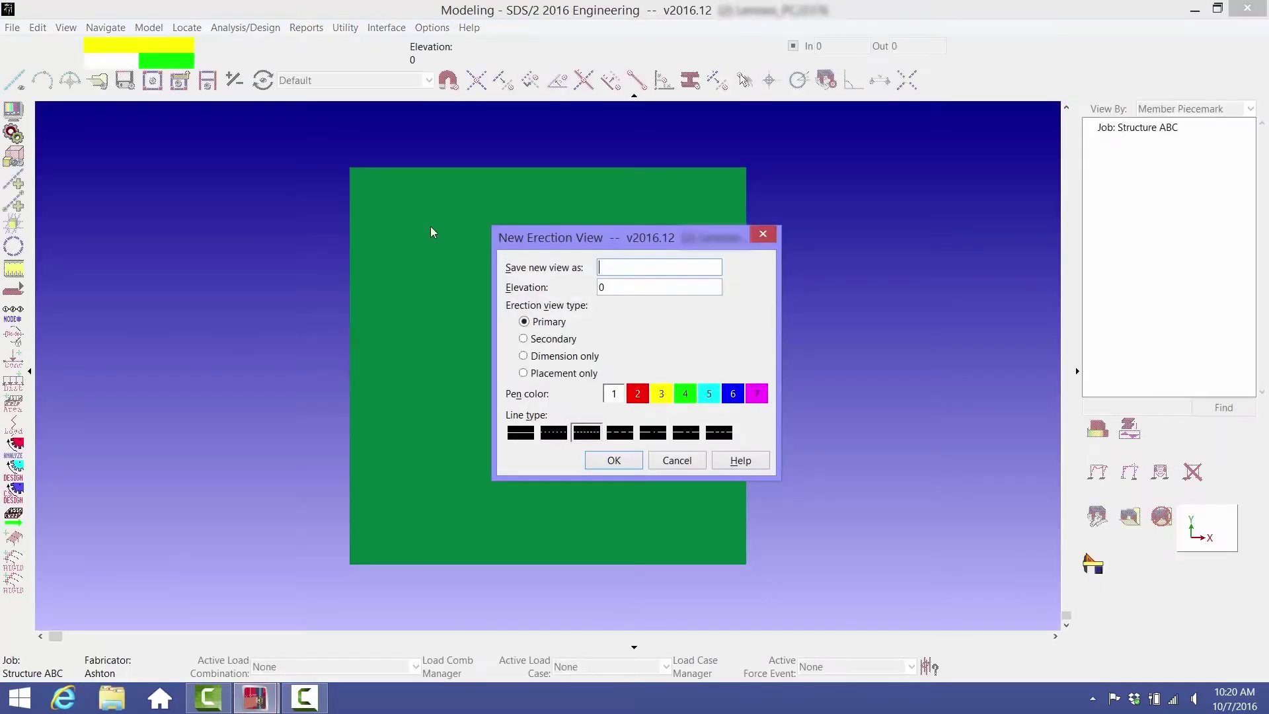
{"action": "type", "text": "Elev. 0-0"}
{"action": "left_click", "coordinate": [614, 461]}
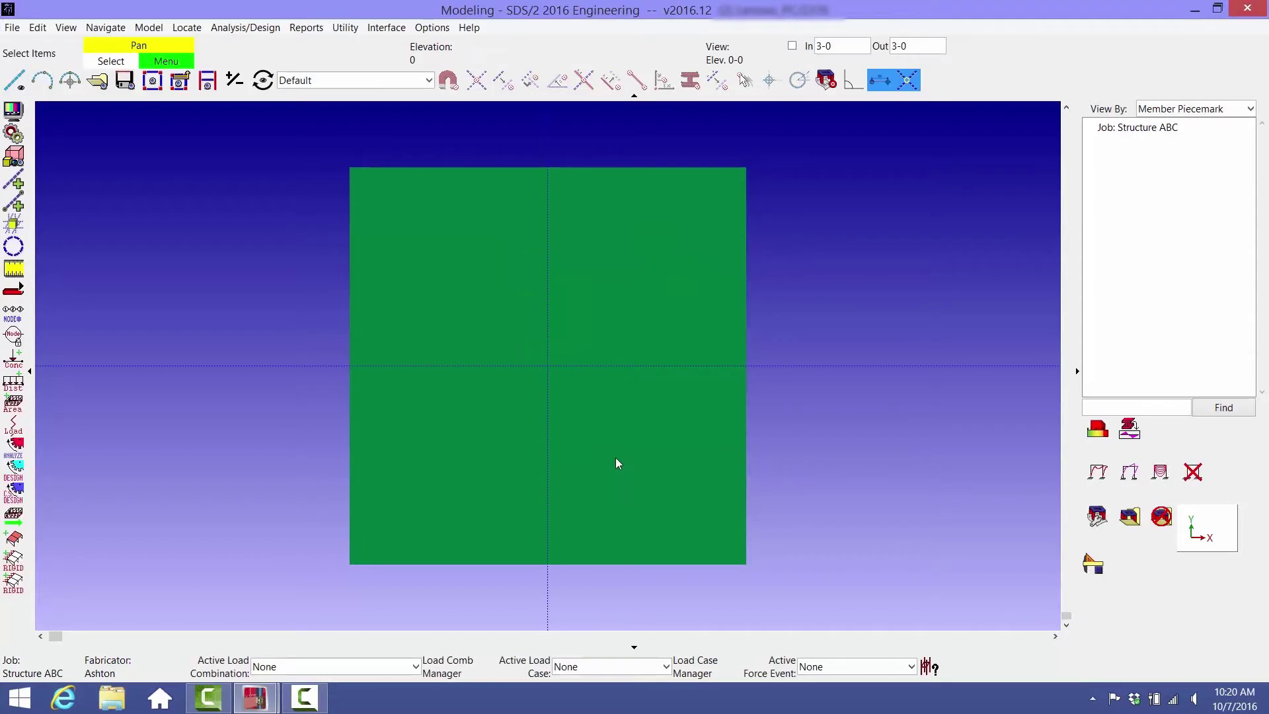
Add a vertical construction line offset 30-0 from the vertical centre line
{"action": "left_click", "coordinate": [19, 187]}
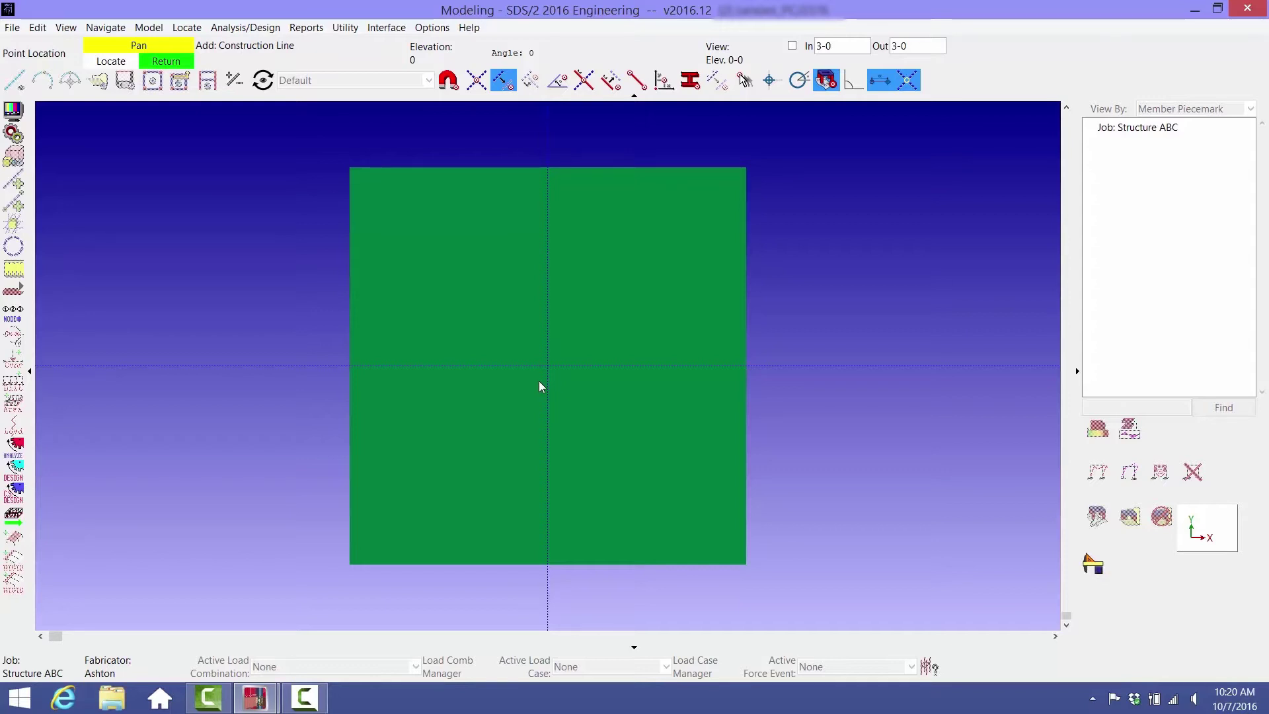
{"action": "left_click", "coordinate": [560, 343]}
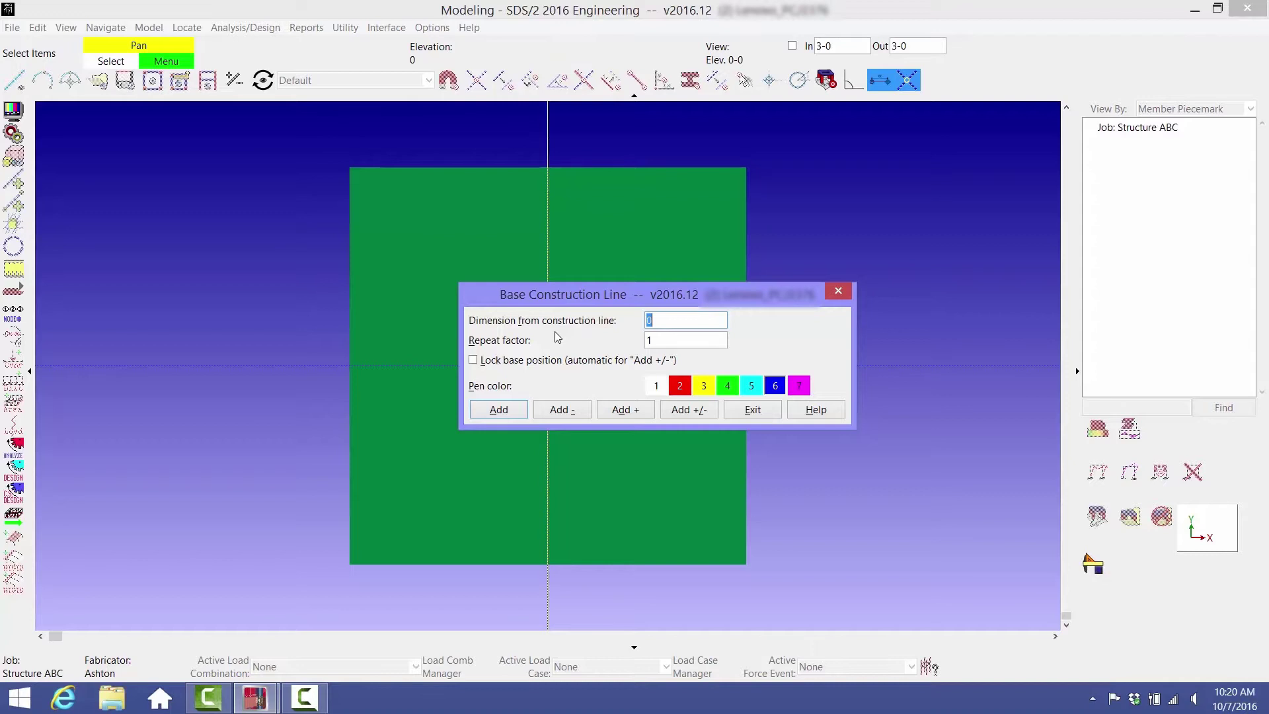
{"action": "type", "text": "30-0"}
{"action": "left_click", "coordinate": [511, 410]}
{"action": "left_click", "coordinate": [745, 411]}
Add horizontal construction lines at 15-0 spacing from the horizontal centre line
{"action": "left_click", "coordinate": [658, 410]}
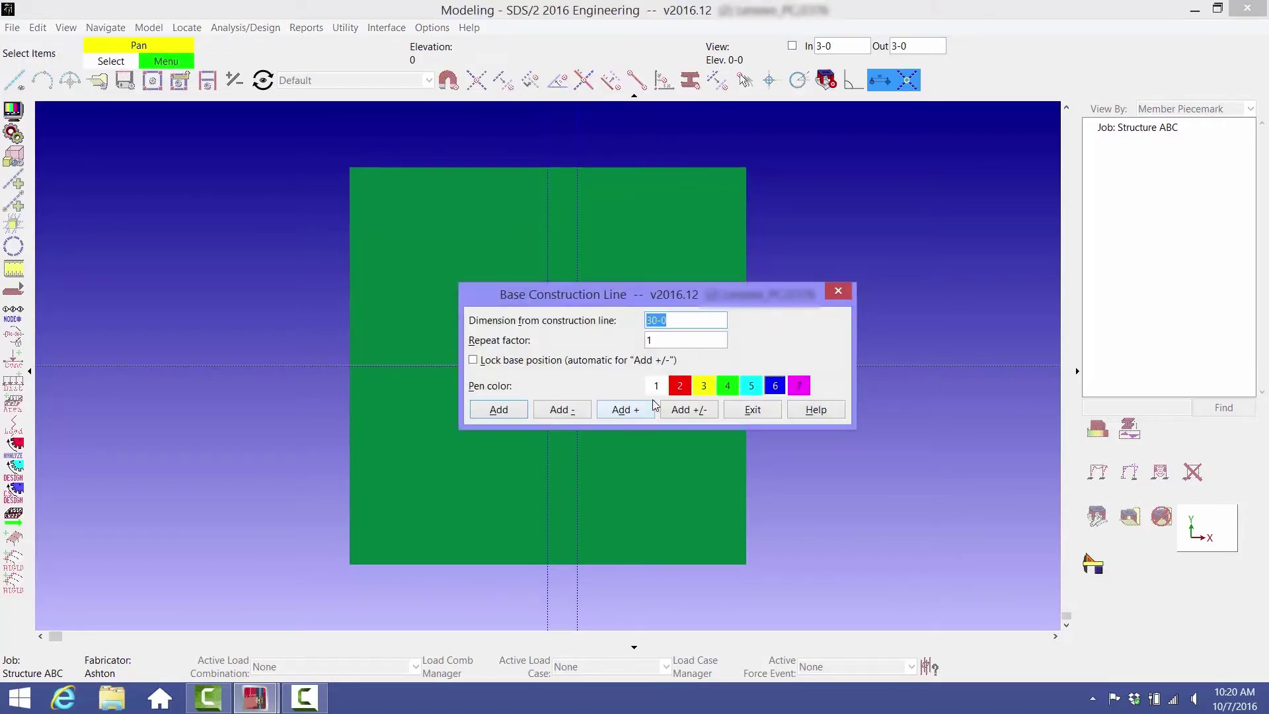
{"action": "type", "text": "15-0"}
{"action": "key", "text": "Tab"}
{"action": "left_click", "coordinate": [499, 410]}
{"action": "left_click", "coordinate": [752, 409]}
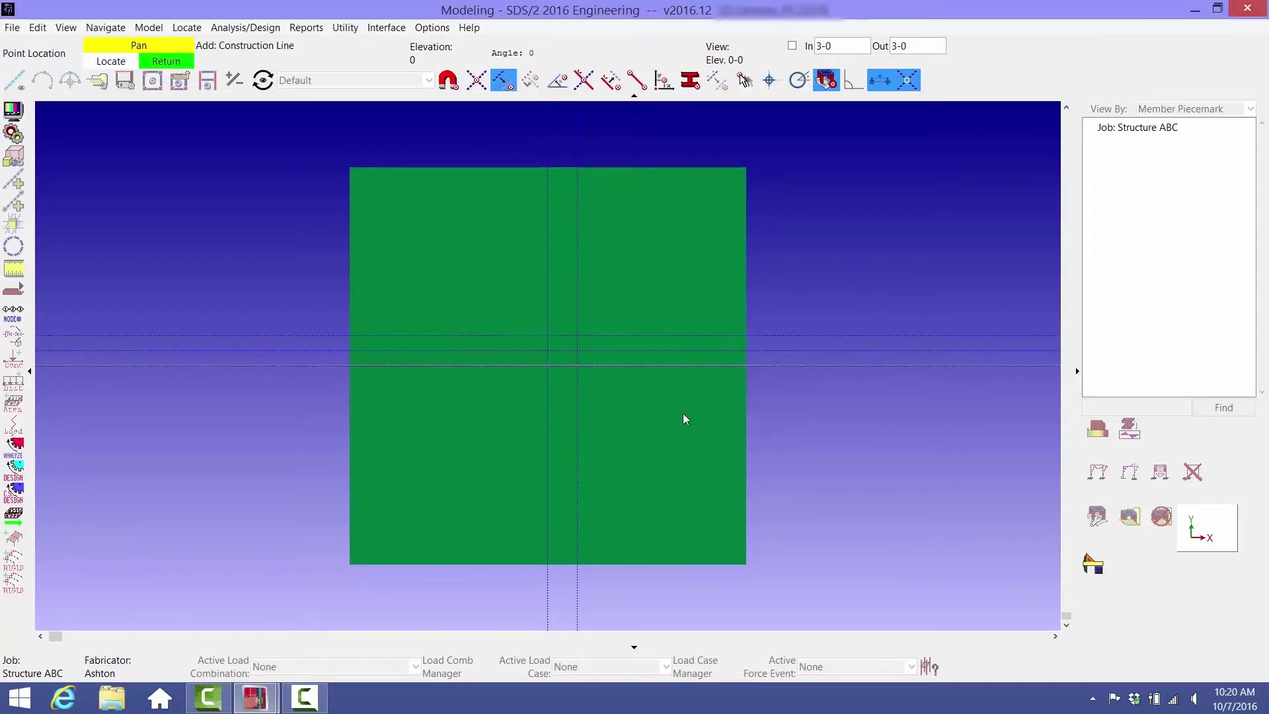
End construction line placement, then zoom and pan so the 30-0 by 15-0 grid fills the view
{"action": "right_click", "coordinate": [651, 423]}
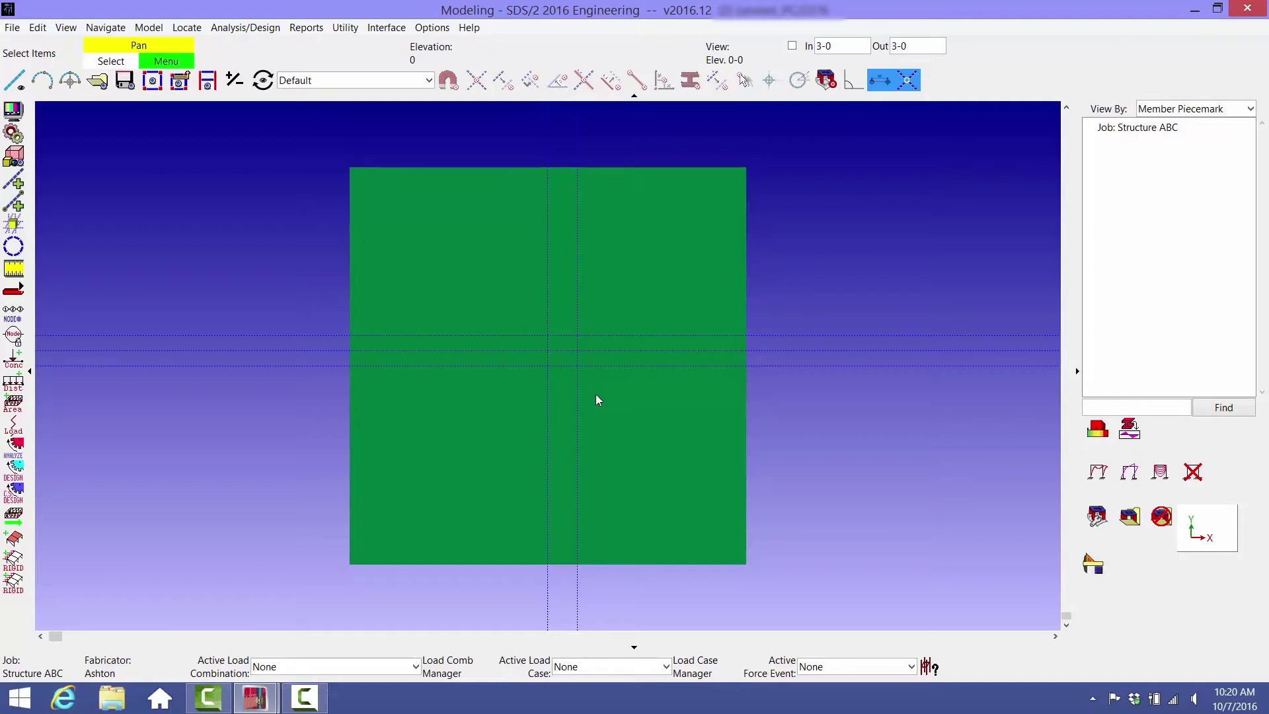
{"action": "scroll", "coordinate": [563, 355], "scroll_direction": "up", "scroll_amount": 4}
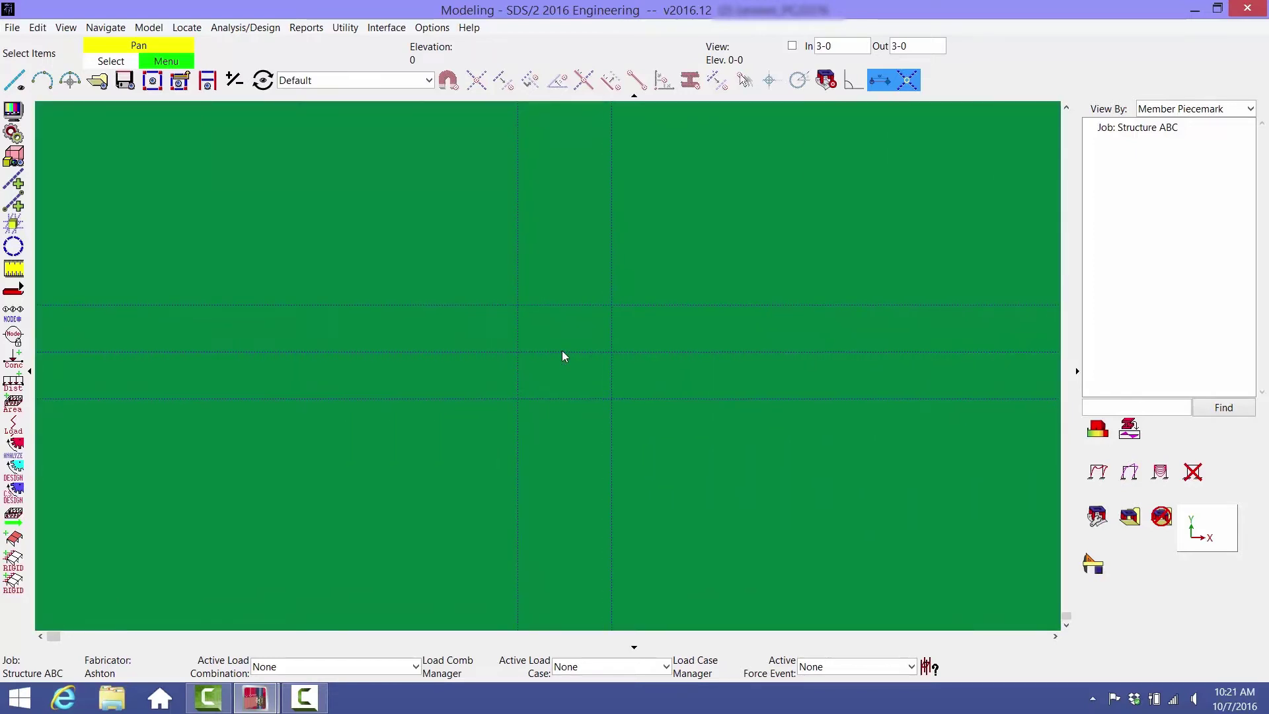
{"action": "middle_click_drag", "start_coordinate": [563, 356], "coordinate": [527, 407]}
Create non-finite erection view A with depth check on, then pick points on the right grid line
{"action": "left_click", "coordinate": [14, 80]}
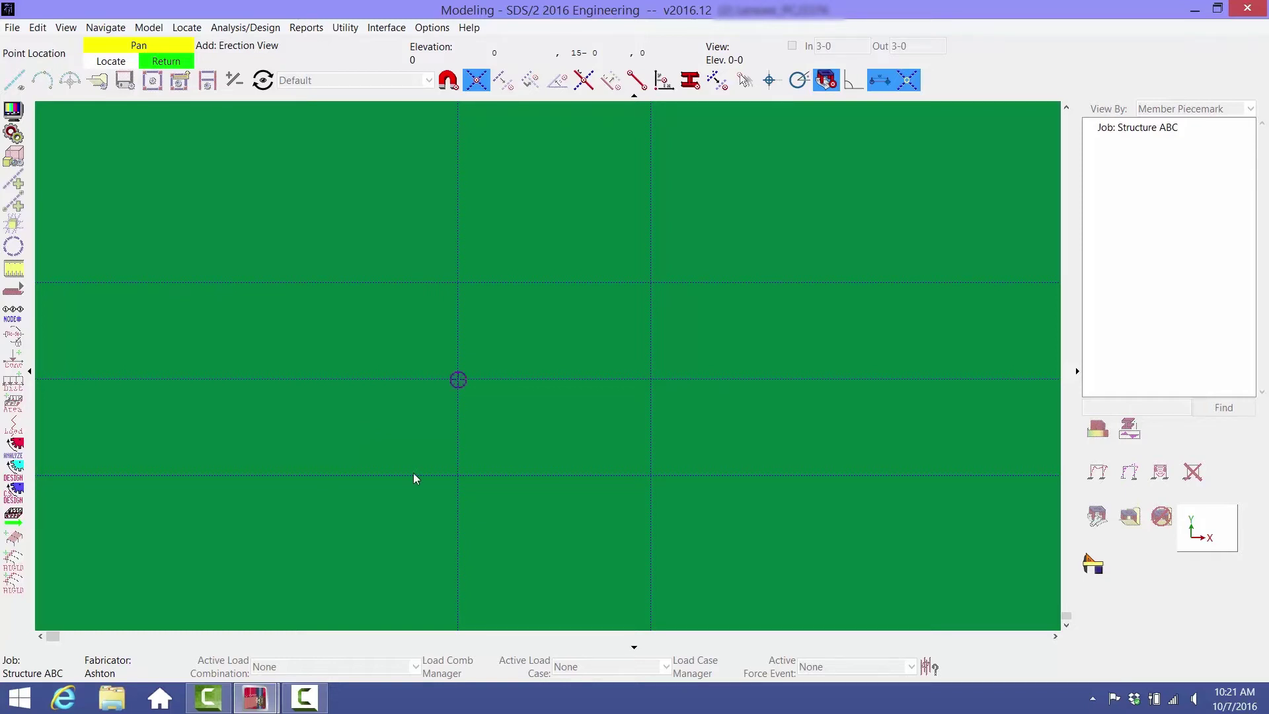
{"action": "left_click", "coordinate": [457, 475]}
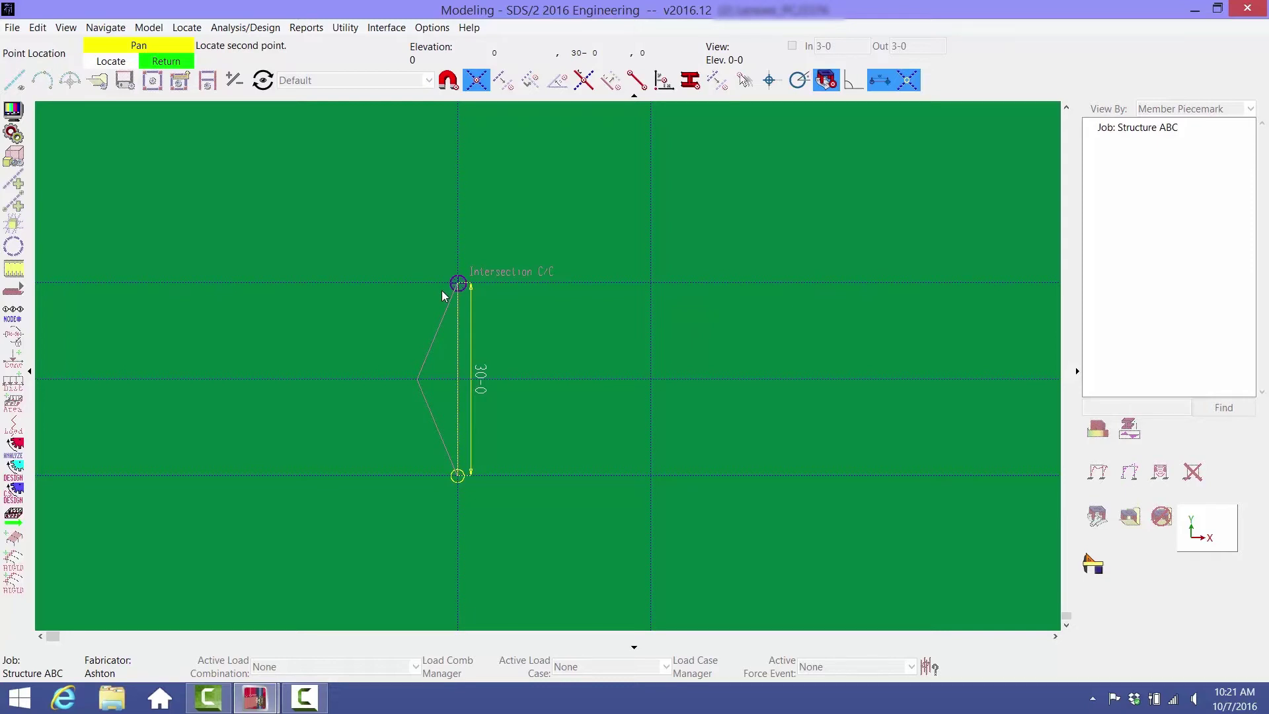
{"action": "left_click", "coordinate": [442, 292]}
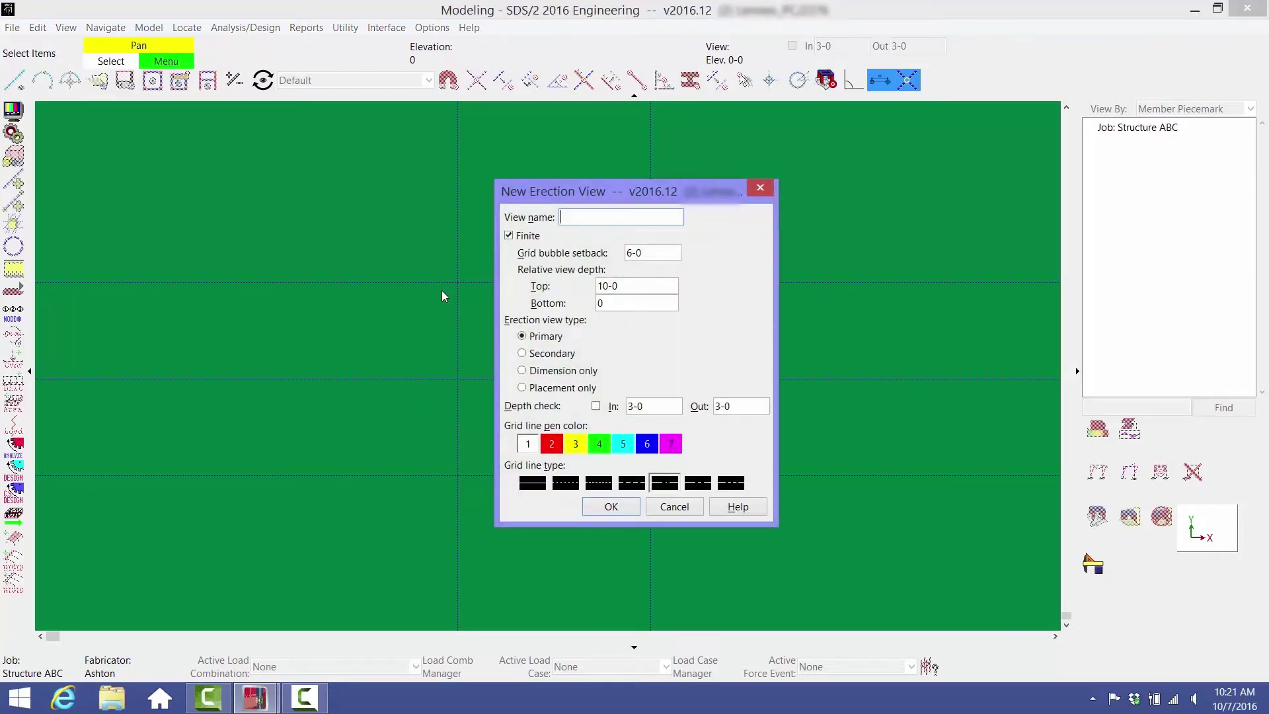
{"action": "type", "text": "A"}
{"action": "left_click", "coordinate": [509, 236]}
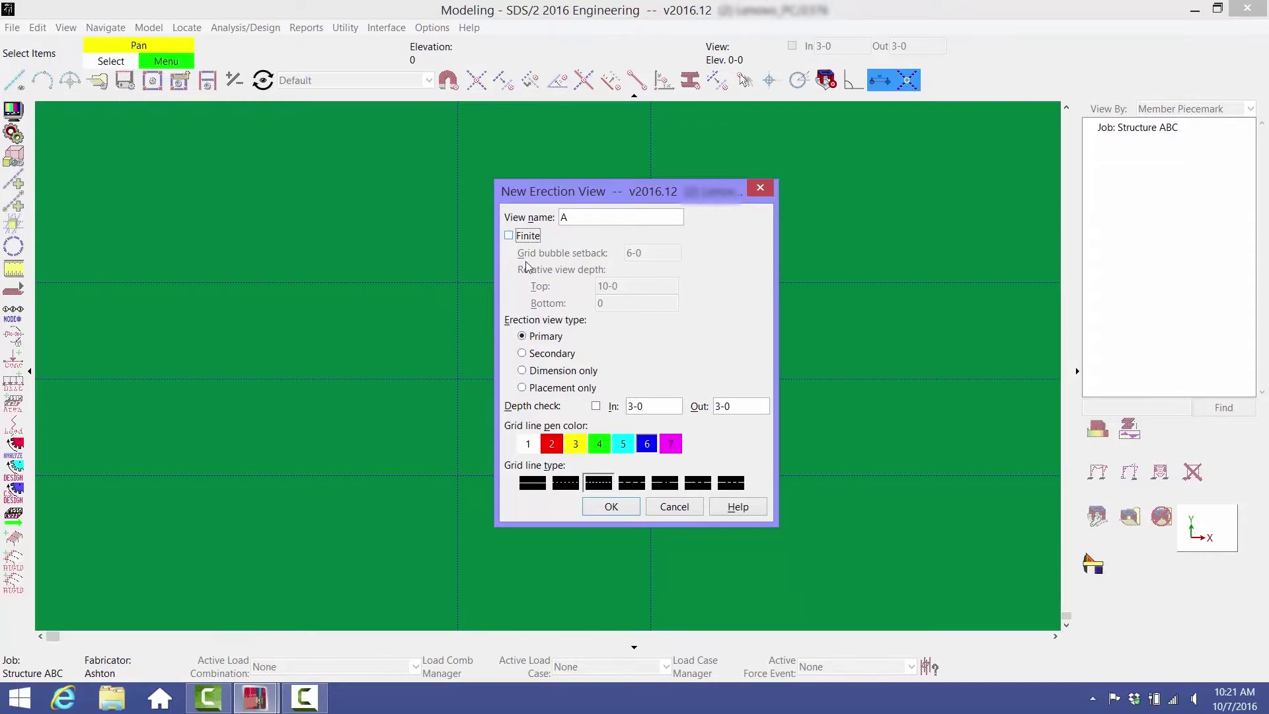
{"action": "left_click", "coordinate": [596, 405]}
{"action": "left_click", "coordinate": [611, 507]}
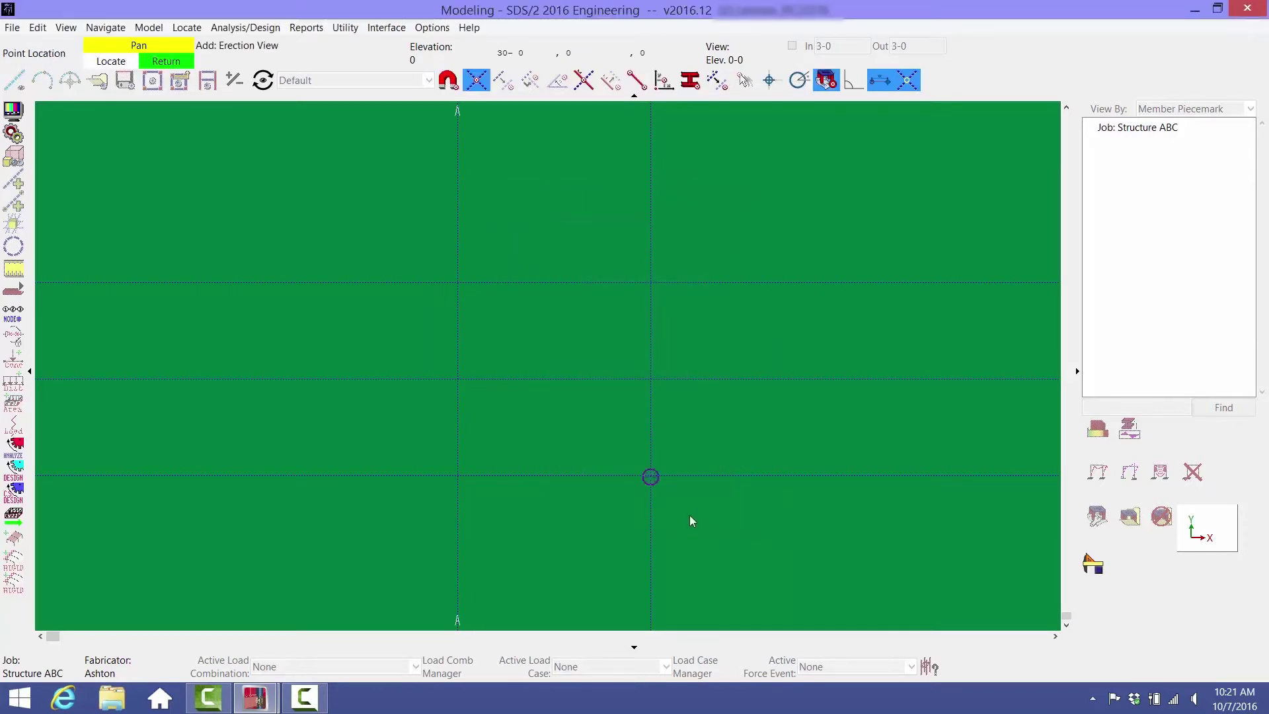
{"action": "left_click", "coordinate": [667, 378]}
{"action": "left_click", "coordinate": [660, 304]}
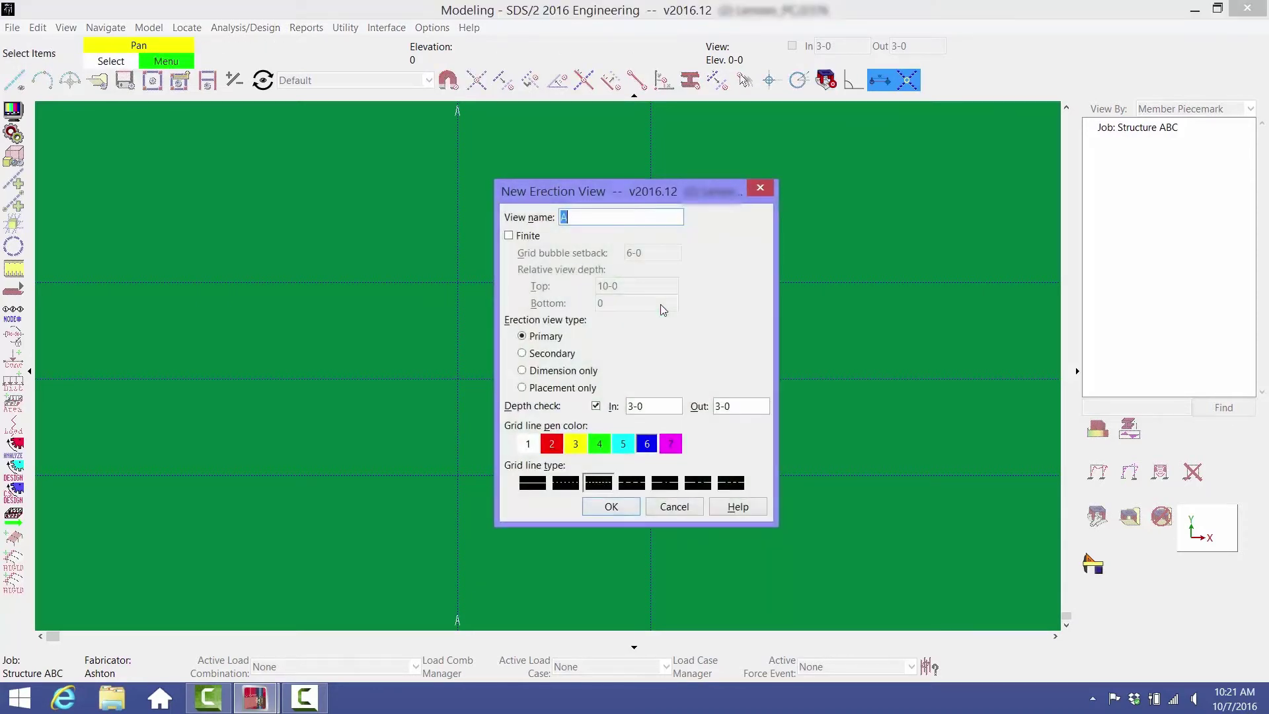
{"action": "type", "text": "B"}
{"action": "left_click", "coordinate": [611, 507]}
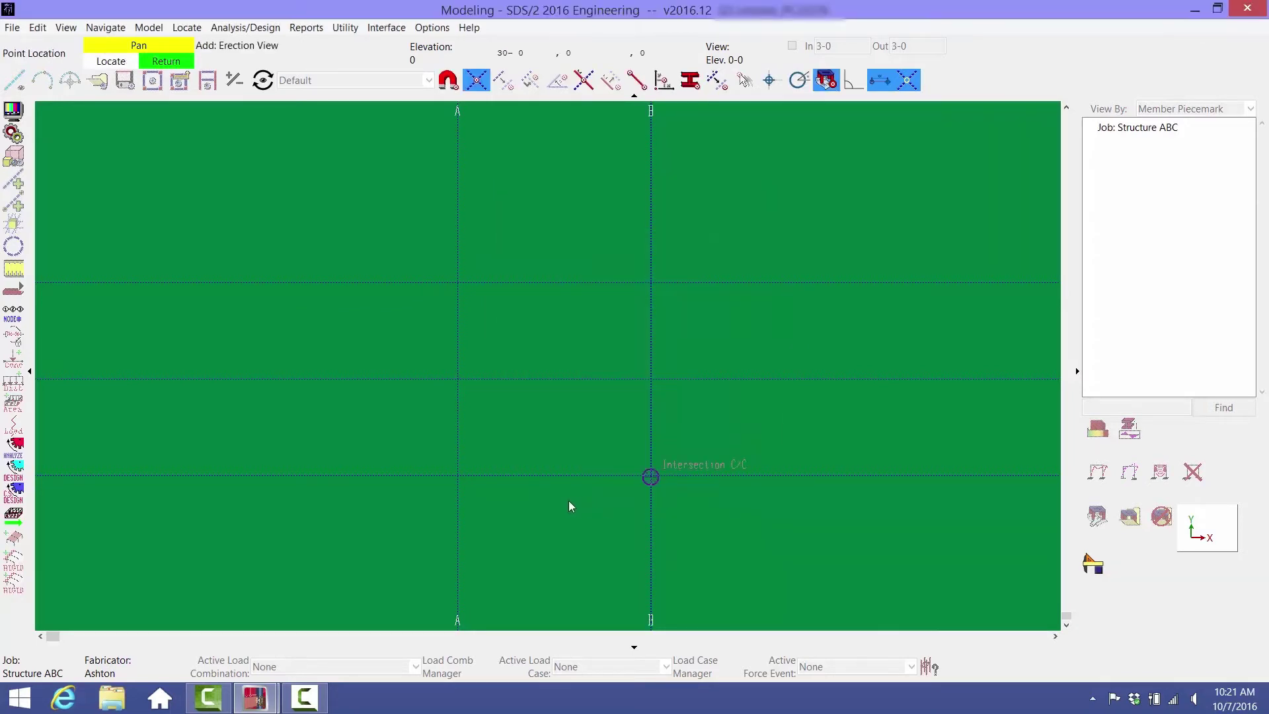
{"action": "left_click", "coordinate": [475, 503]}
{"action": "left_click", "coordinate": [620, 505]}
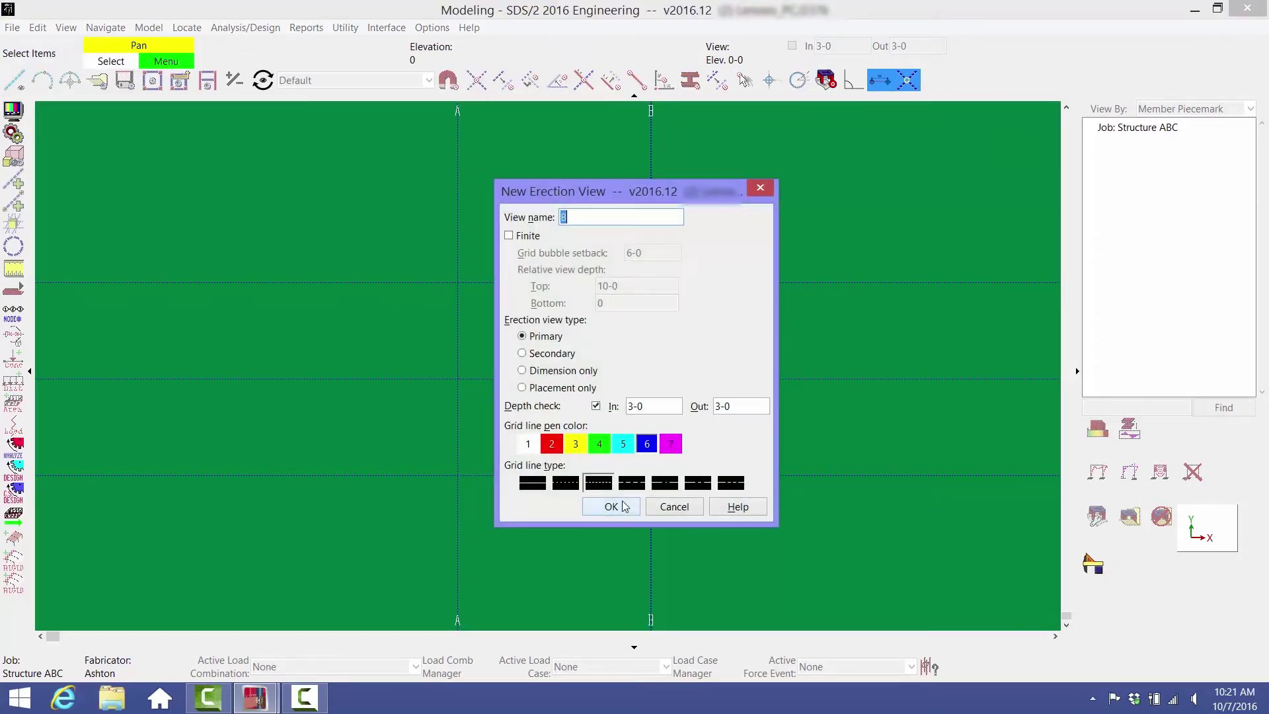
{"action": "type", "text": "1"}
{"action": "left_click", "coordinate": [611, 507]}
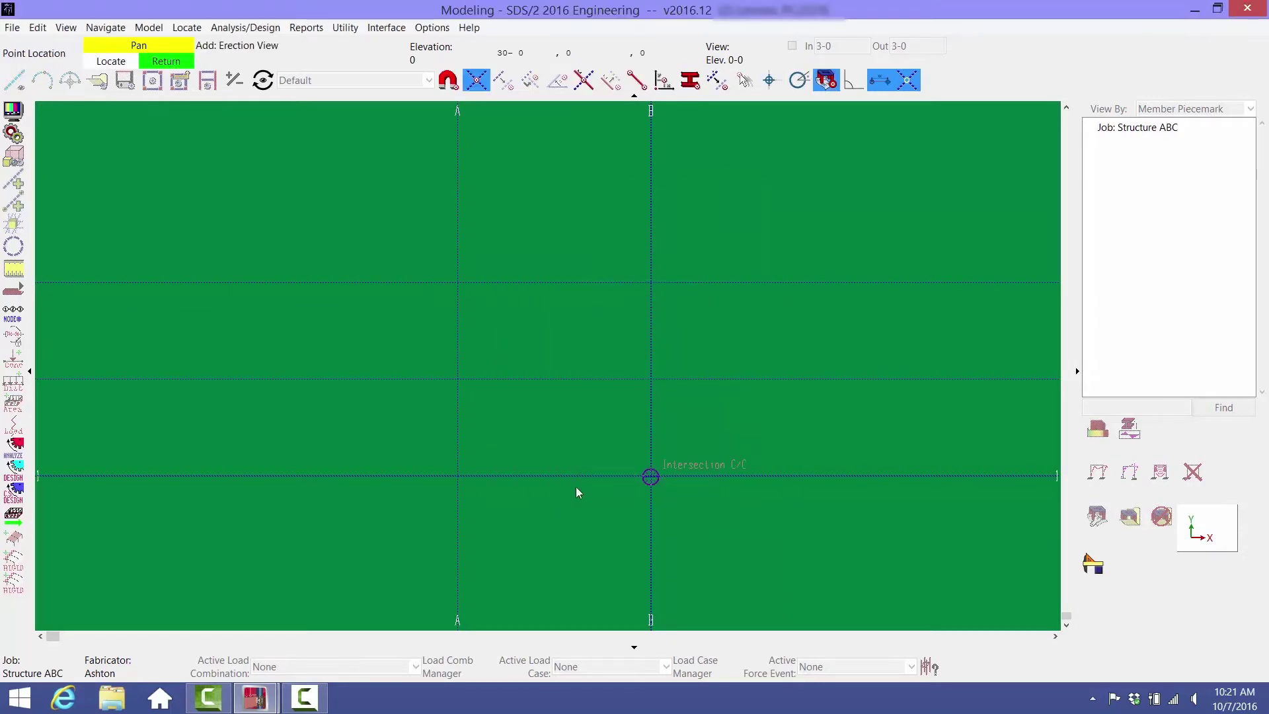
{"action": "left_click", "coordinate": [537, 400]}
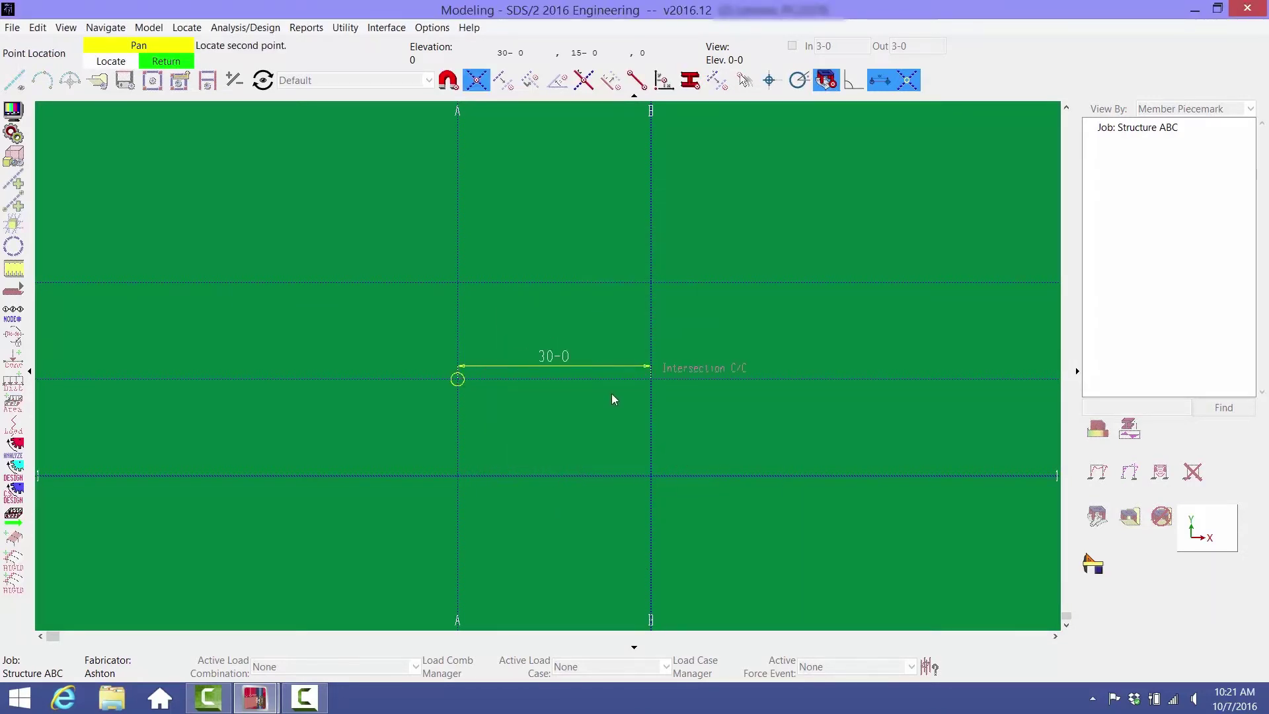
{"action": "left_click", "coordinate": [612, 397]}
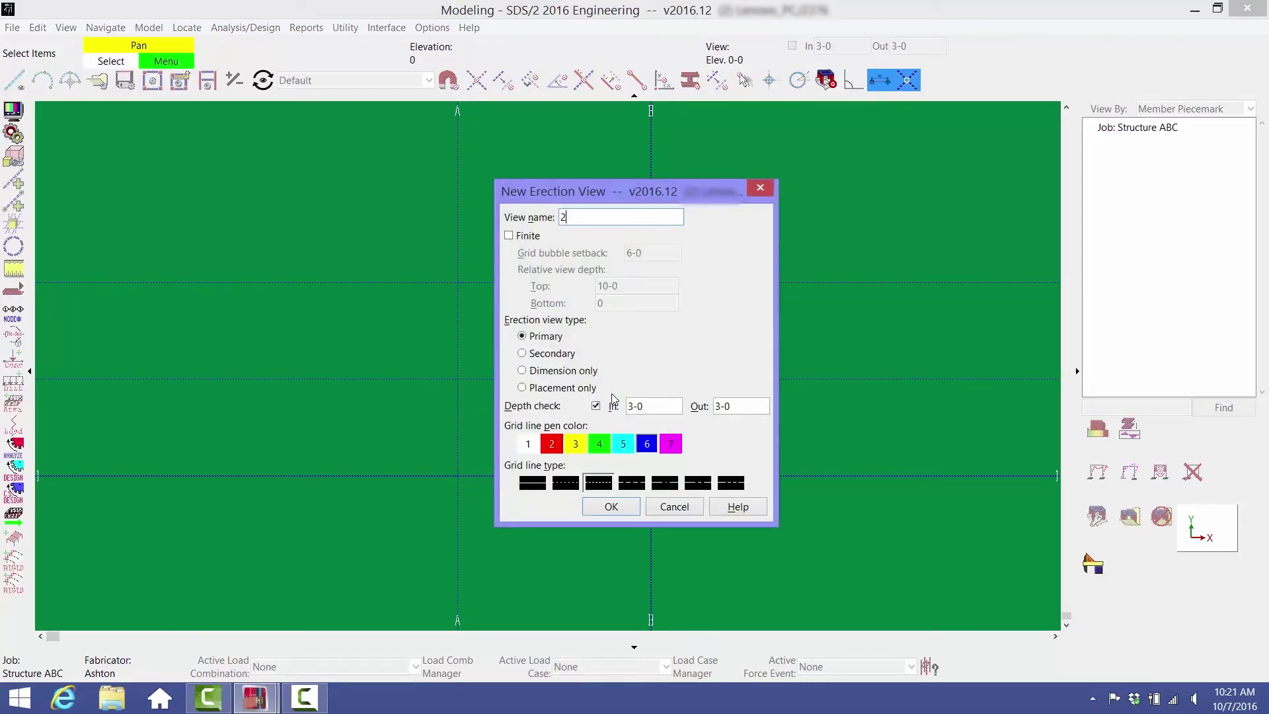
{"action": "left_click", "coordinate": [625, 506]}
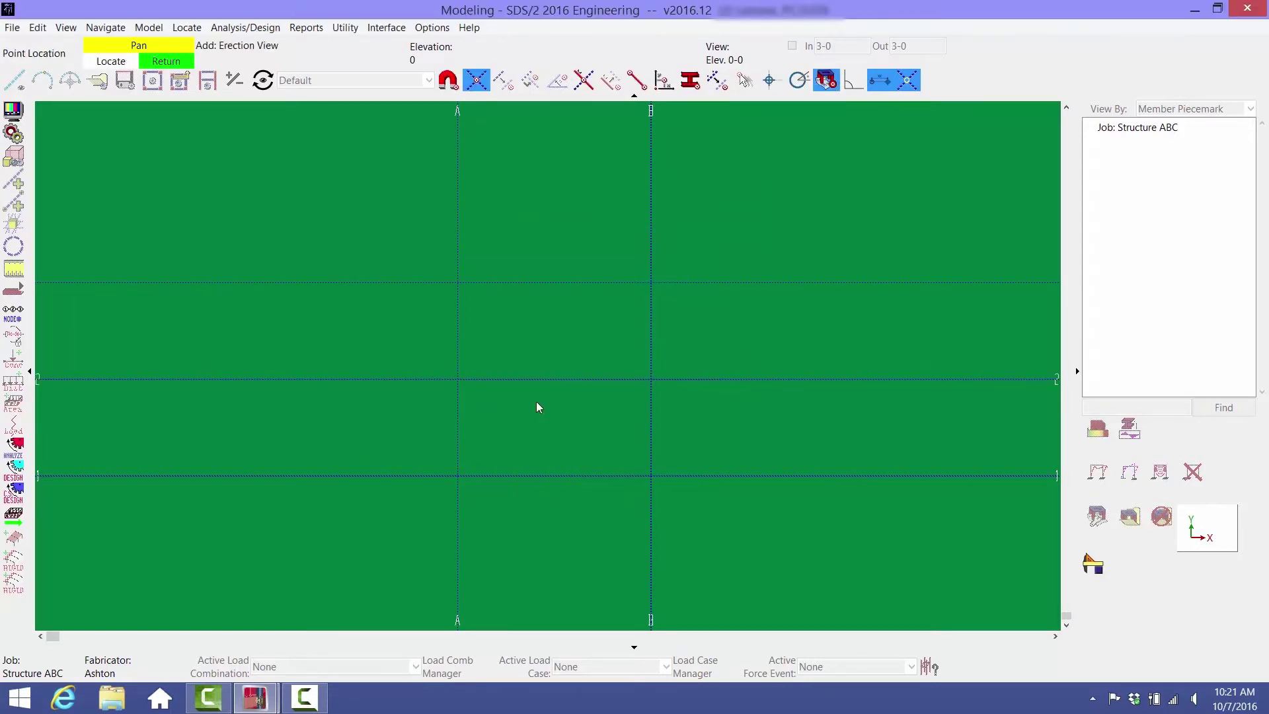
{"action": "left_click", "coordinate": [465, 293]}
{"action": "left_click", "coordinate": [613, 302]}
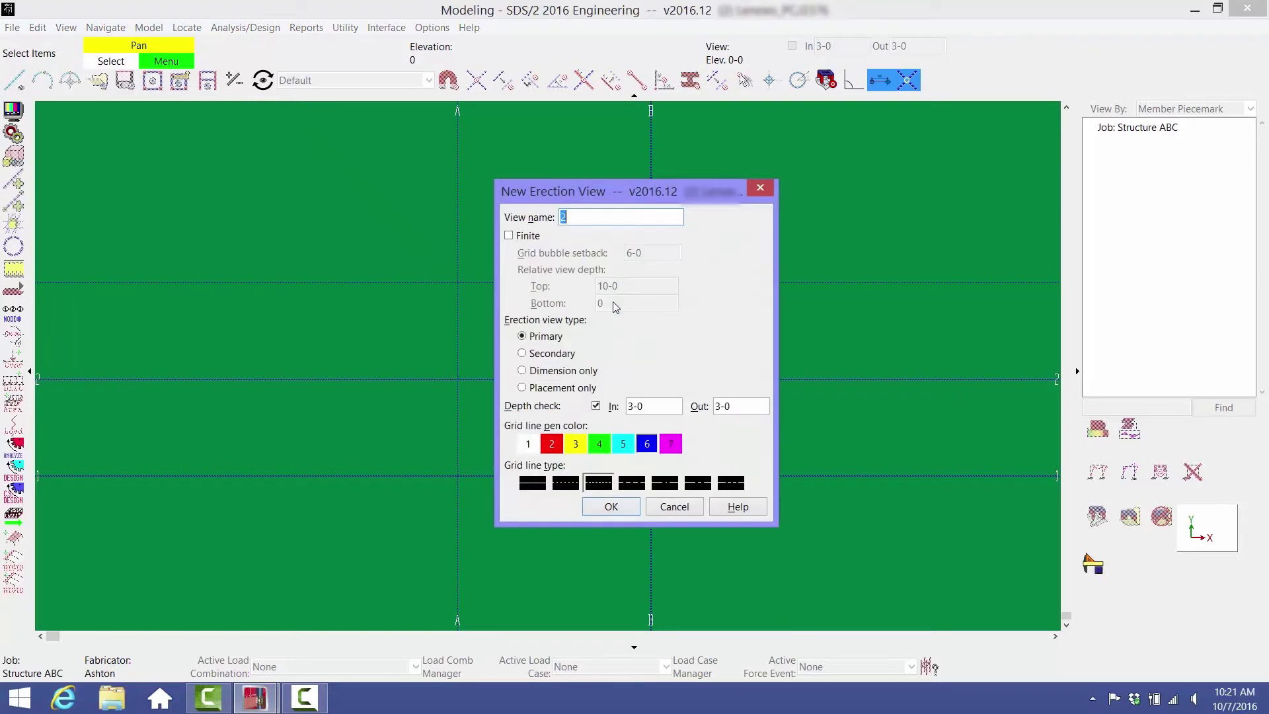
{"action": "type", "text": "3"}
{"action": "left_click", "coordinate": [610, 507]}
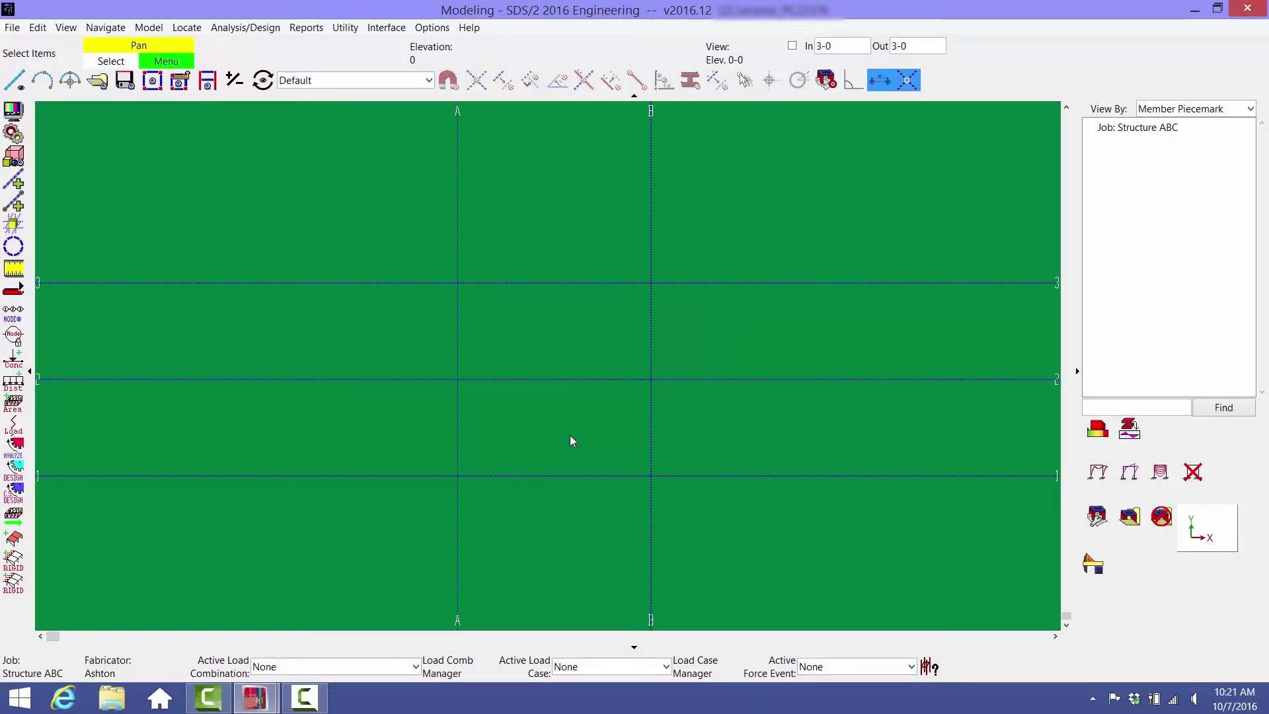
{"action": "left_click", "coordinate": [19, 291]}
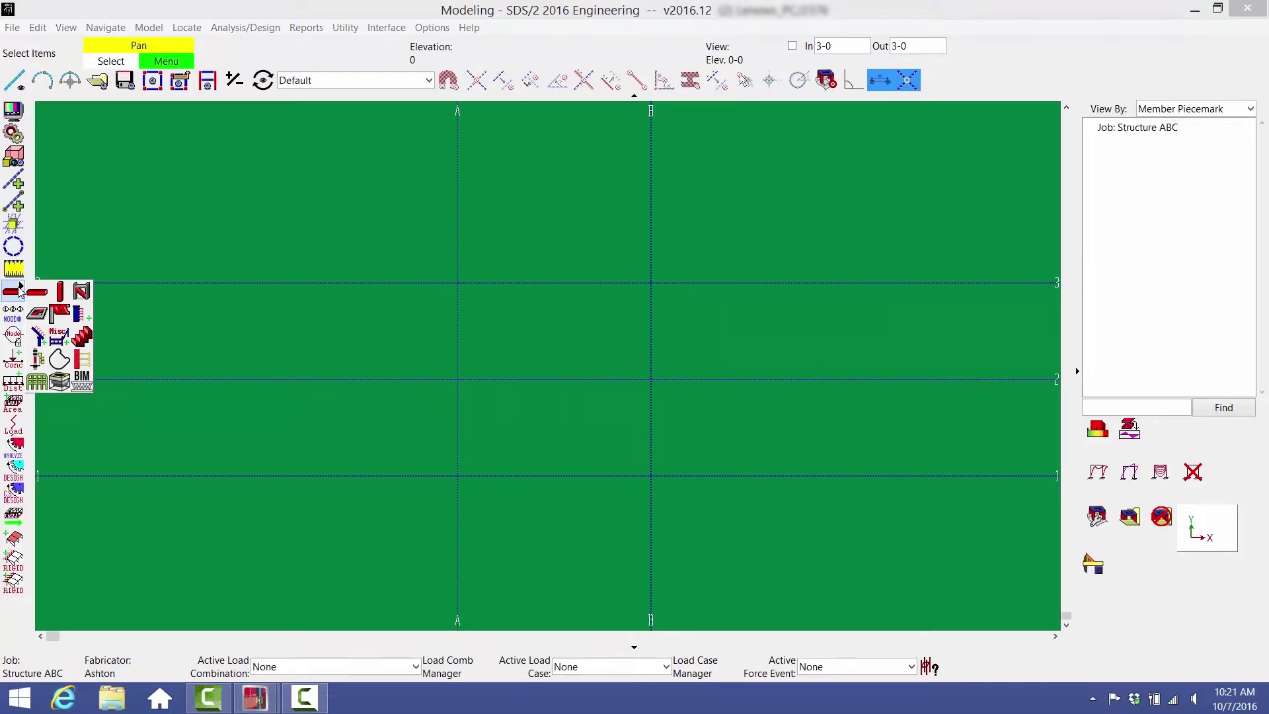
Place a W12x53 column at A-3, rotated 90°, top at 15-0, with a user base/cap plate
{"action": "left_click", "coordinate": [60, 291]}
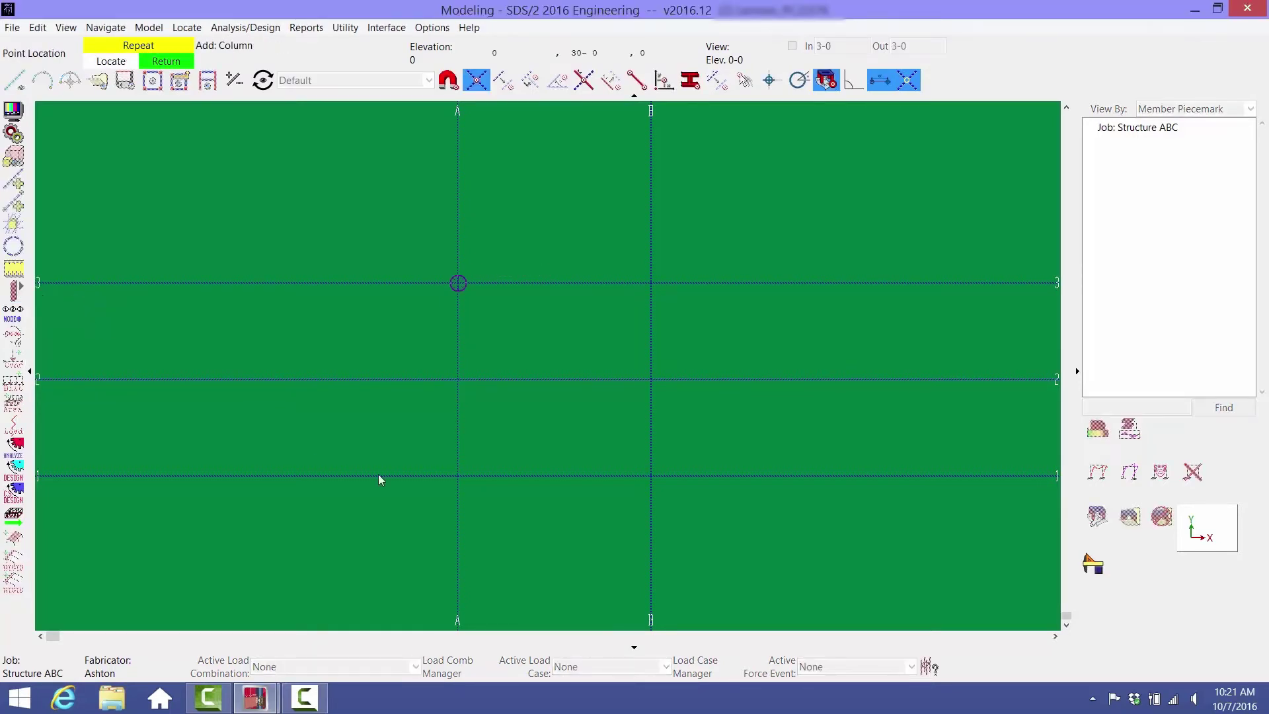
{"action": "left_click", "coordinate": [516, 498]}
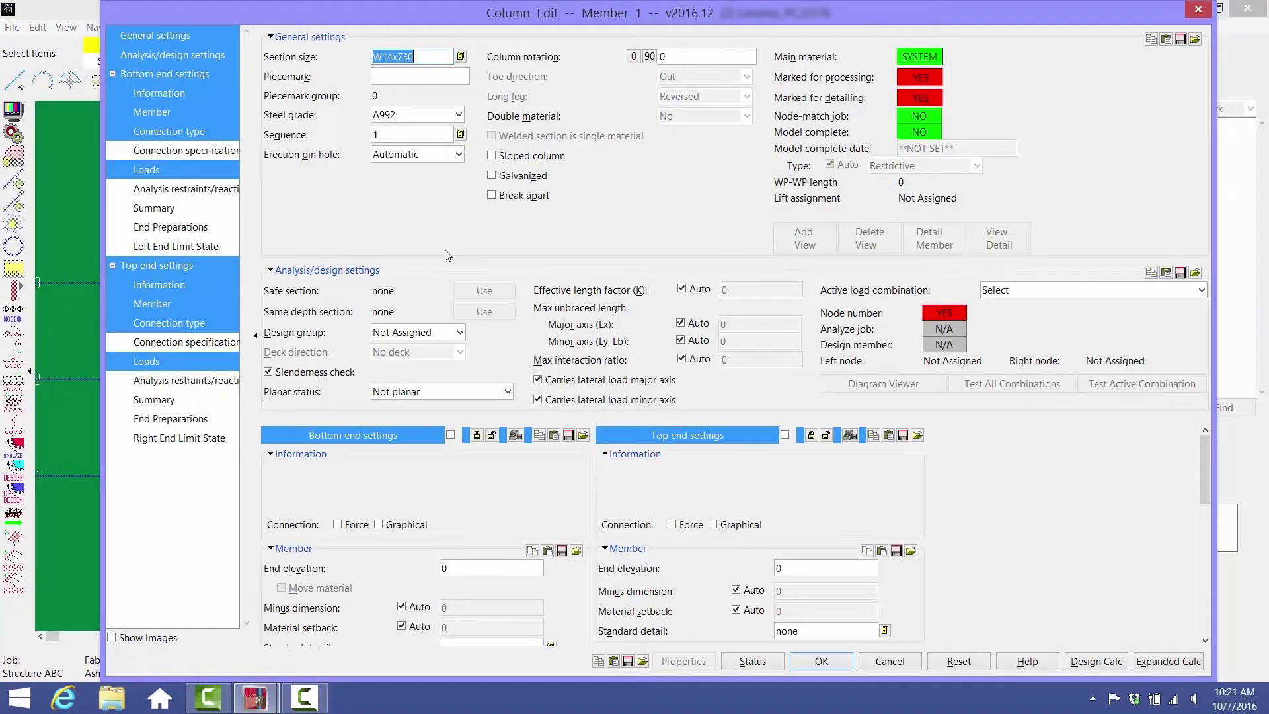
{"action": "type", "text": "w12x53"}
{"action": "left_click", "coordinate": [651, 57]}
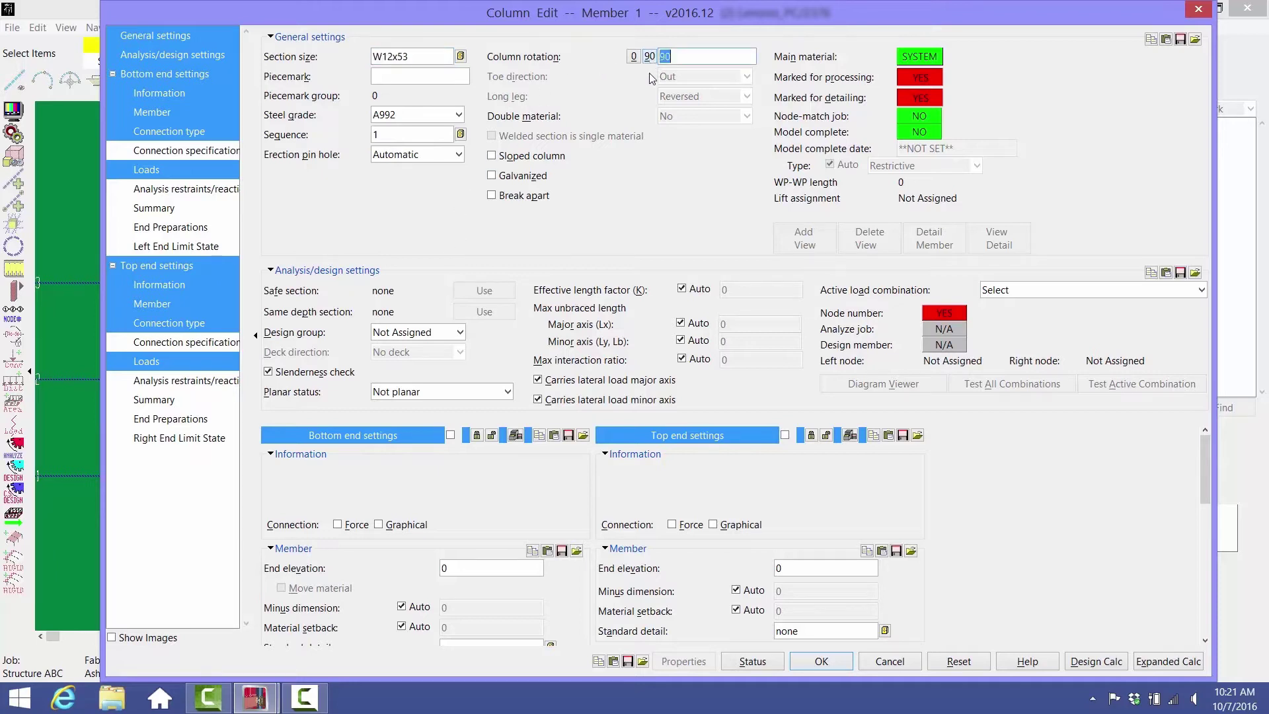
{"action": "left_click", "coordinate": [807, 567]}
{"action": "type", "text": "15-0"}
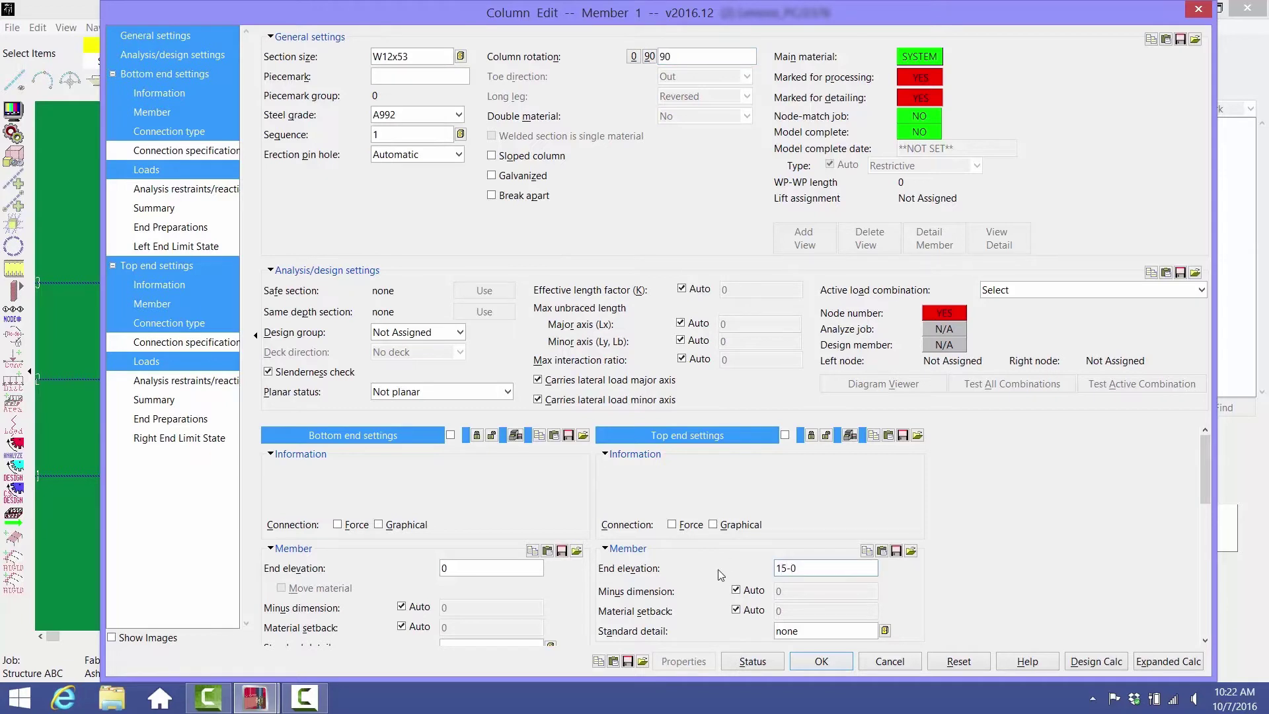
{"action": "scroll", "coordinate": [535, 614], "scroll_direction": "down", "scroll_amount": 2}
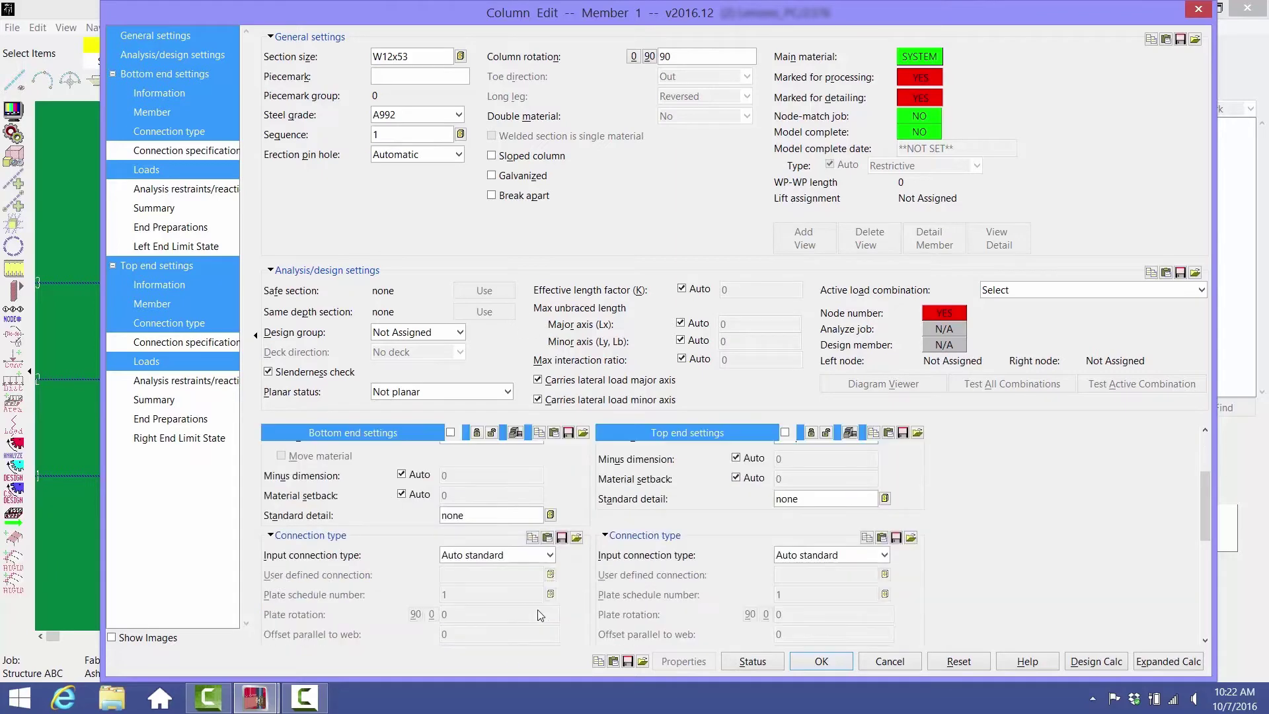
{"action": "left_click", "coordinate": [550, 555]}
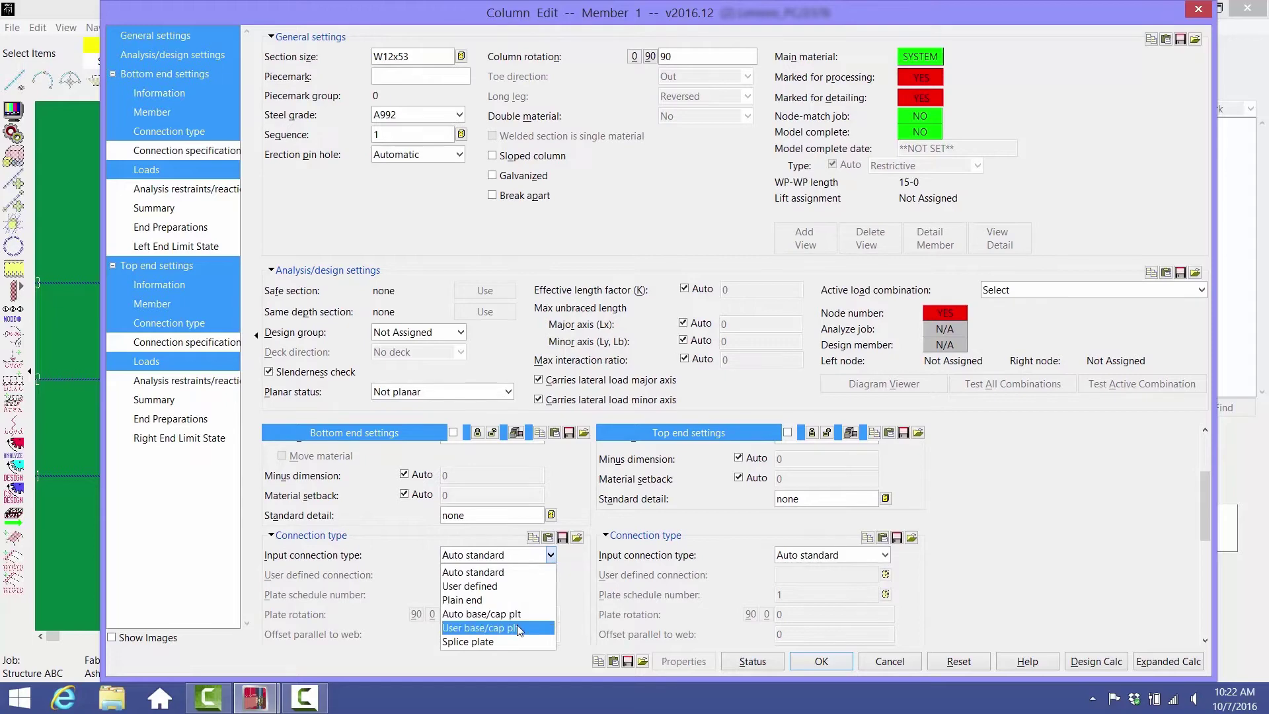
{"action": "key", "text": "Escape"}
{"action": "key", "text": "Down"}
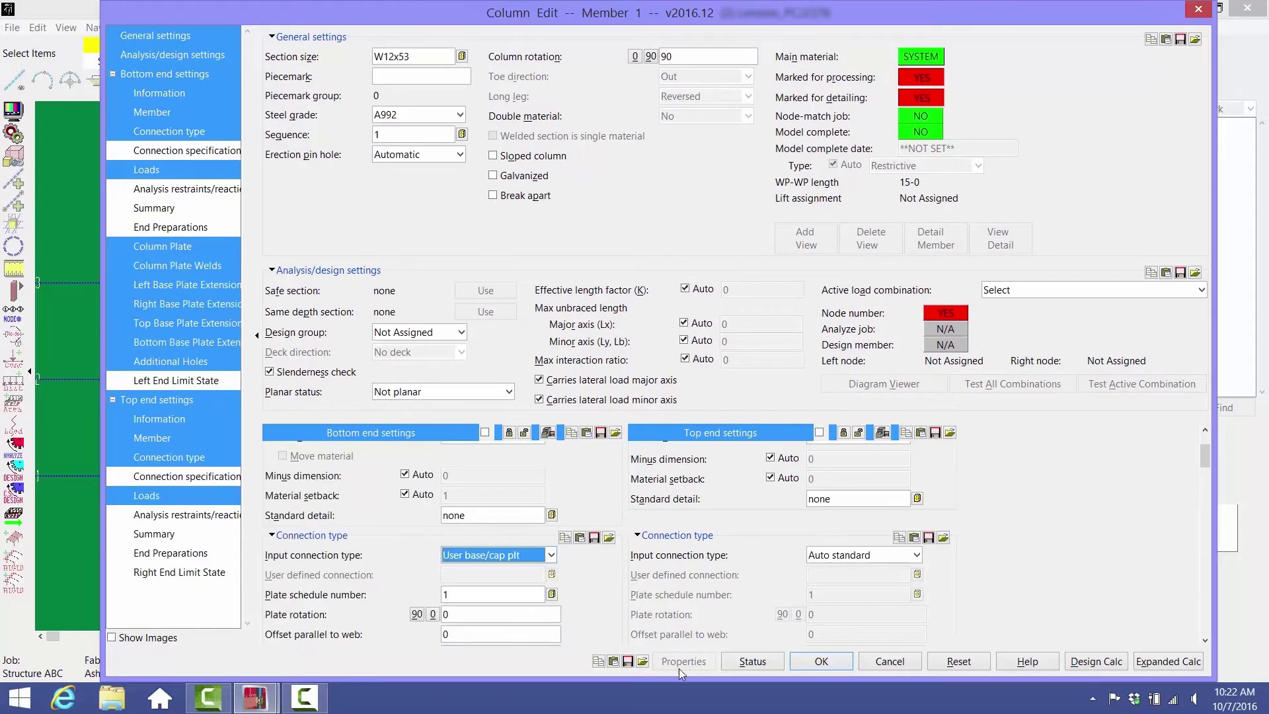
{"action": "left_click", "coordinate": [820, 662]}
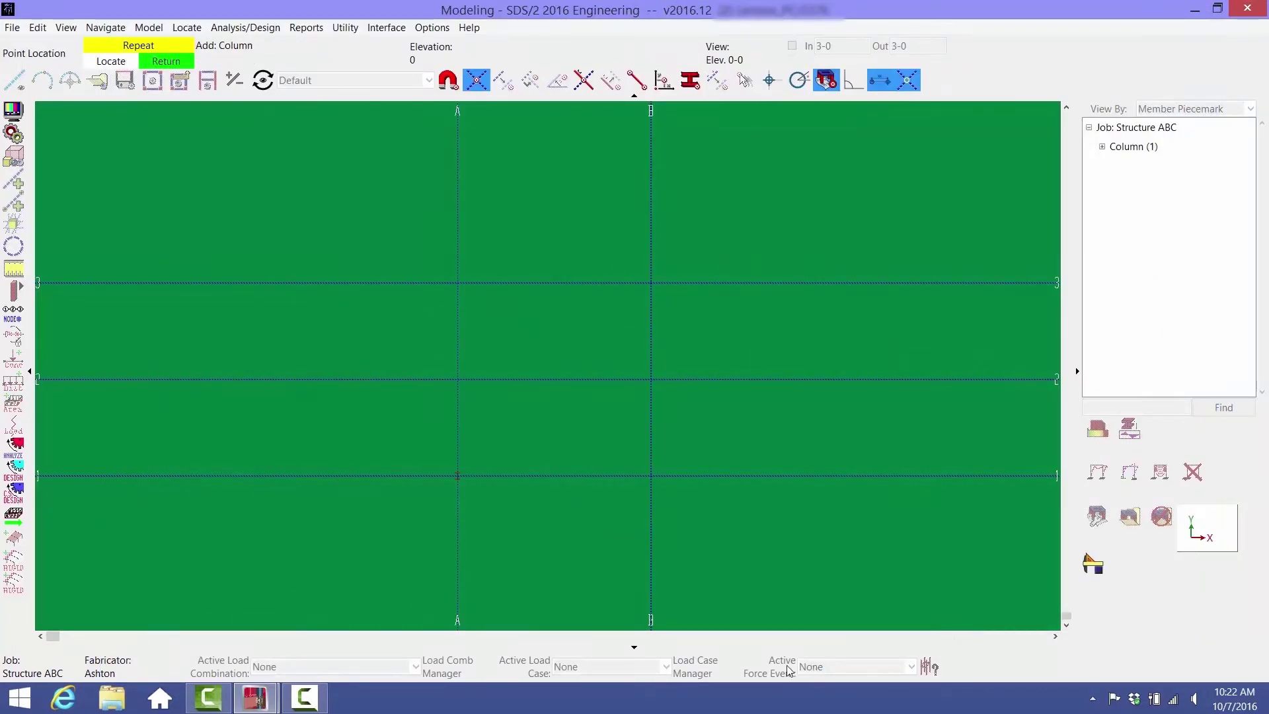
Place the remaining five columns at the other A and B grid intersections
{"action": "left_click", "coordinate": [459, 394]}
{"action": "left_click", "coordinate": [491, 304]}
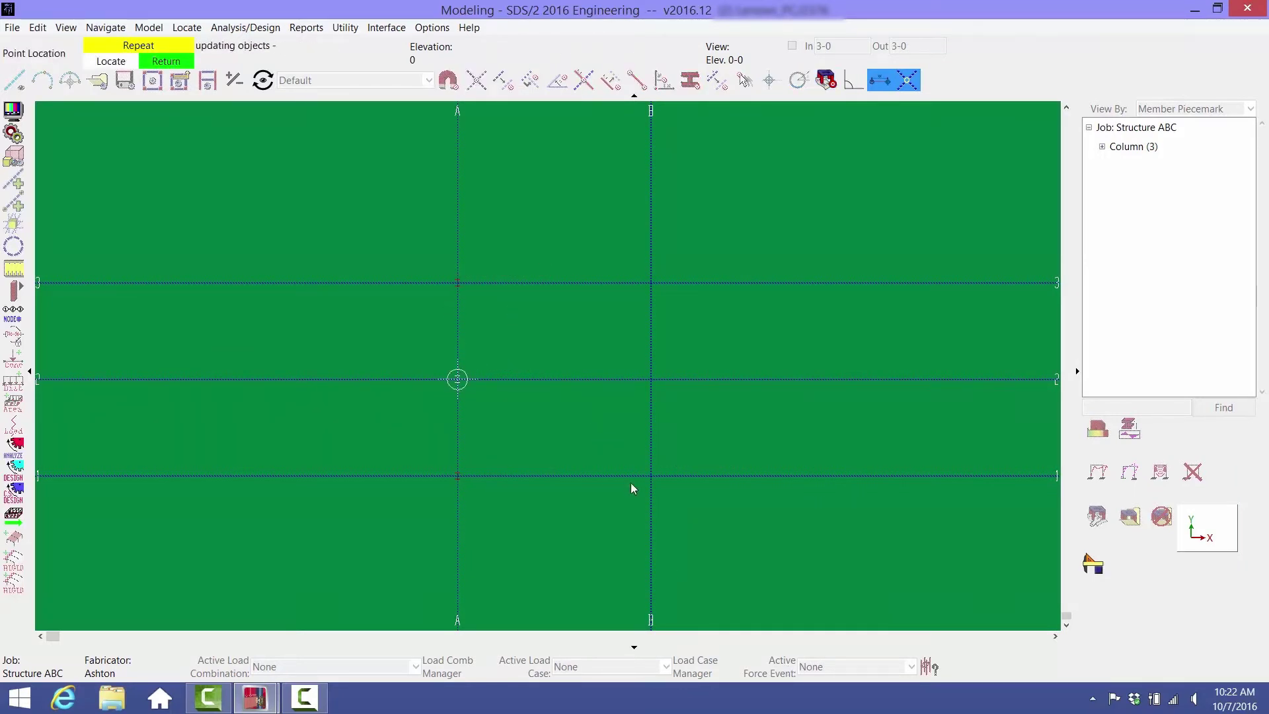
{"action": "left_click", "coordinate": [652, 423]}
{"action": "right_click", "coordinate": [653, 396]}
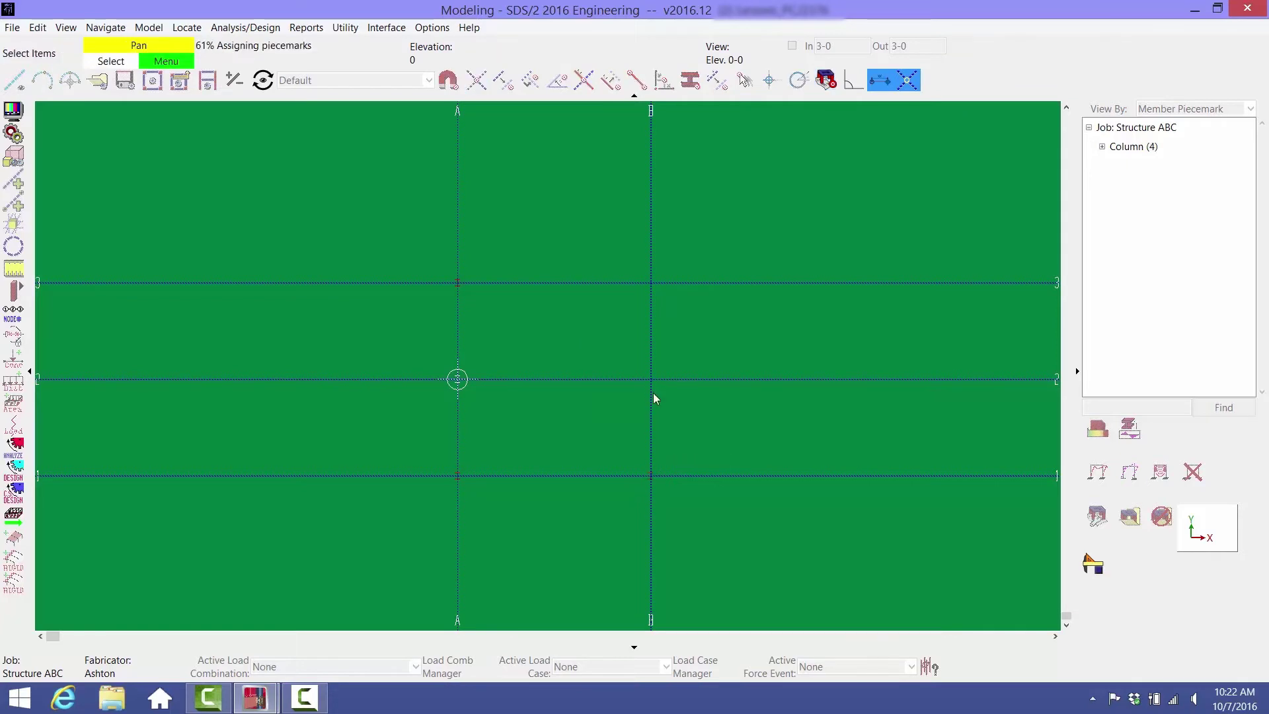
{"action": "left_click", "coordinate": [664, 357]}
{"action": "left_click", "coordinate": [657, 304]}
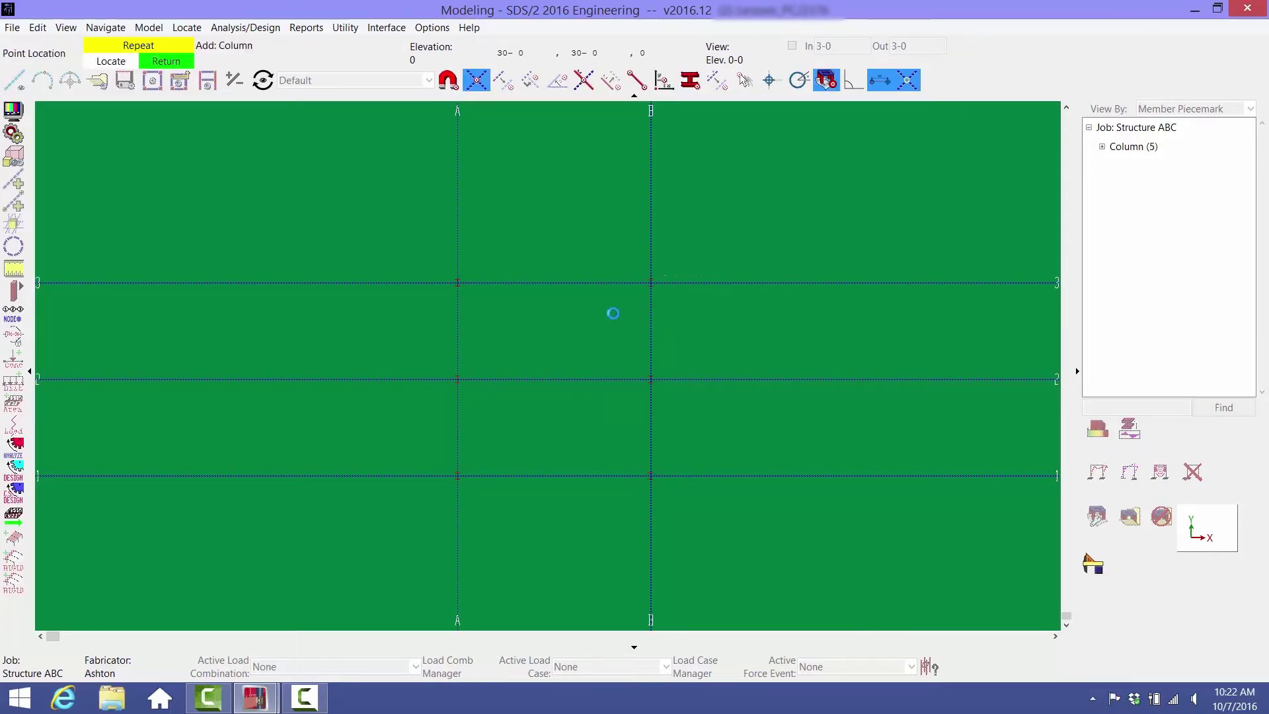
{"action": "right_click", "coordinate": [577, 320]}
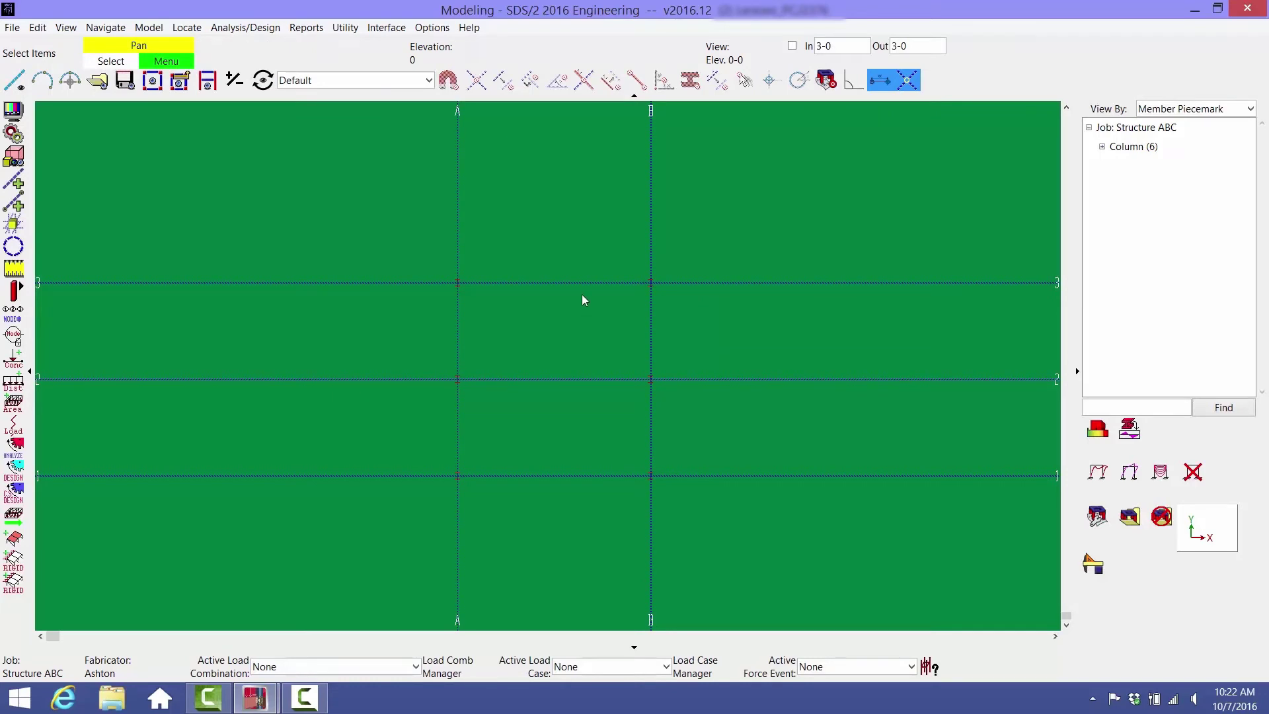
Turn on In depth checking and resave the view, replacing Elev. 0-0
{"action": "left_click", "coordinate": [792, 47]}
{"action": "left_click", "coordinate": [124, 80]}
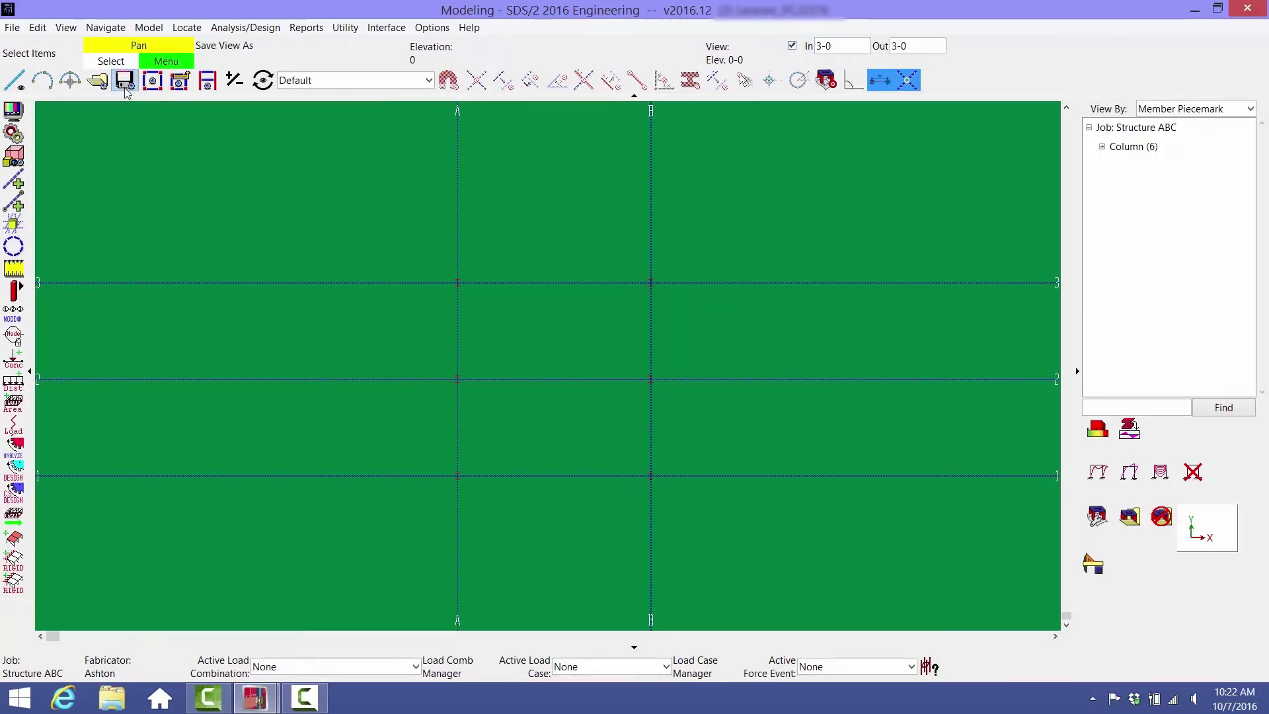
{"action": "left_click", "coordinate": [570, 466]}
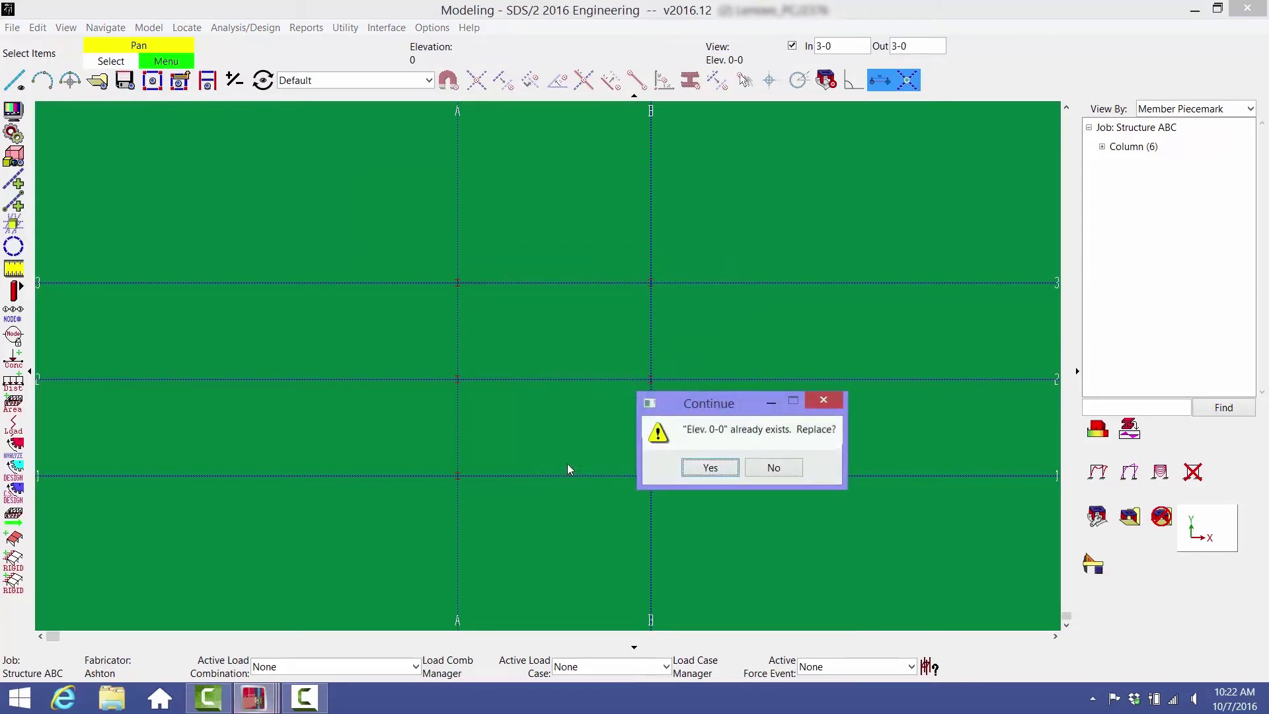
{"action": "left_click", "coordinate": [693, 472]}
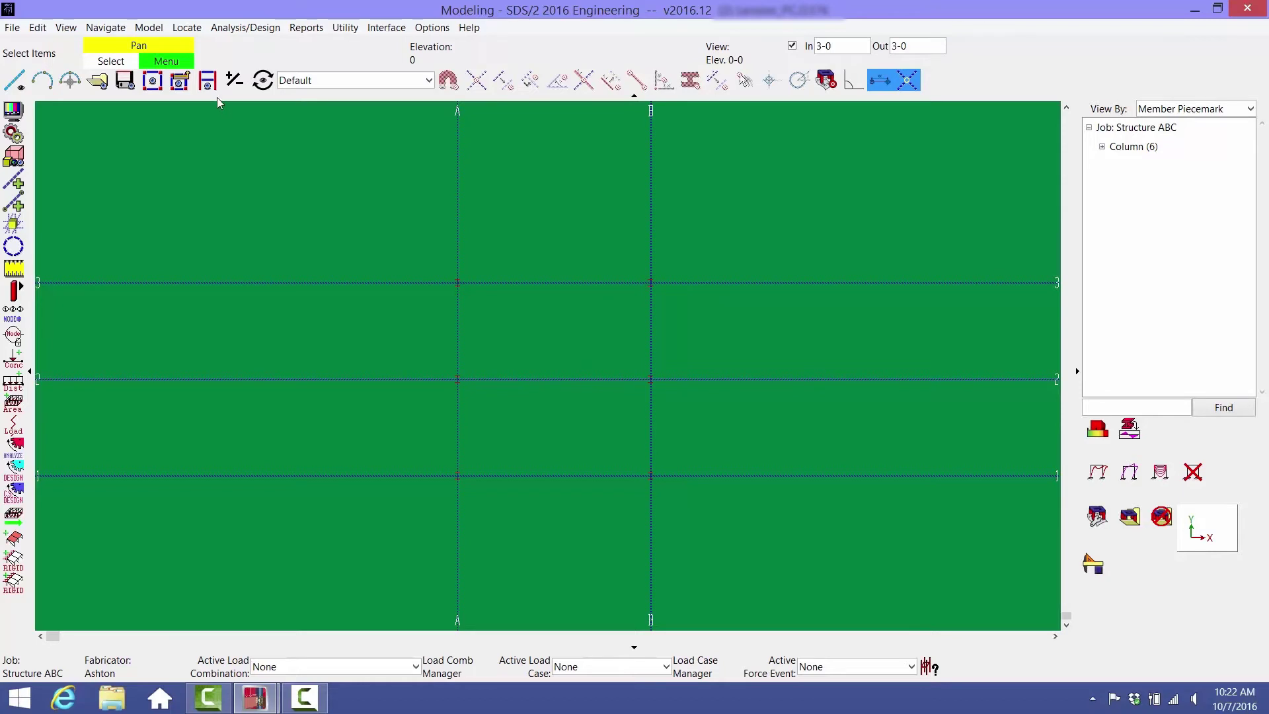
Raise the reference elevation to 15-0 and name a new view 'TOS Elev. 15-0'
{"action": "left_click", "coordinate": [208, 80]}
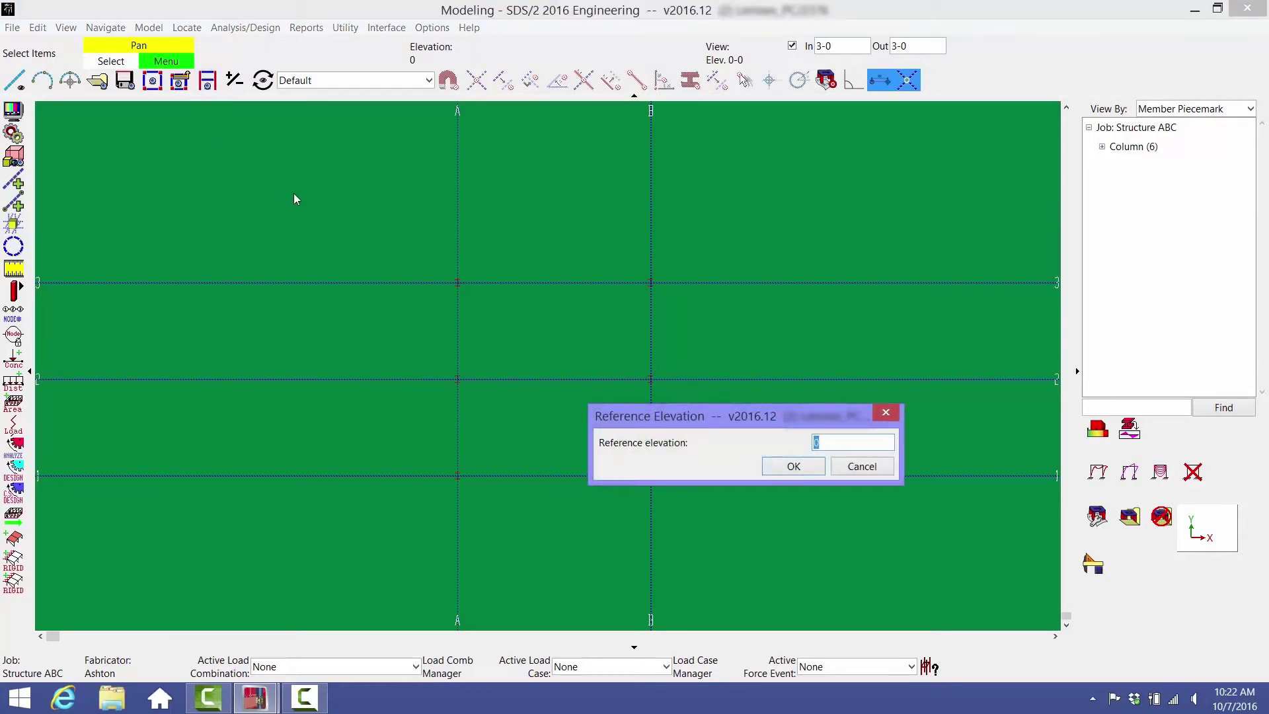
{"action": "type", "text": "15-0"}
{"action": "left_click", "coordinate": [780, 467]}
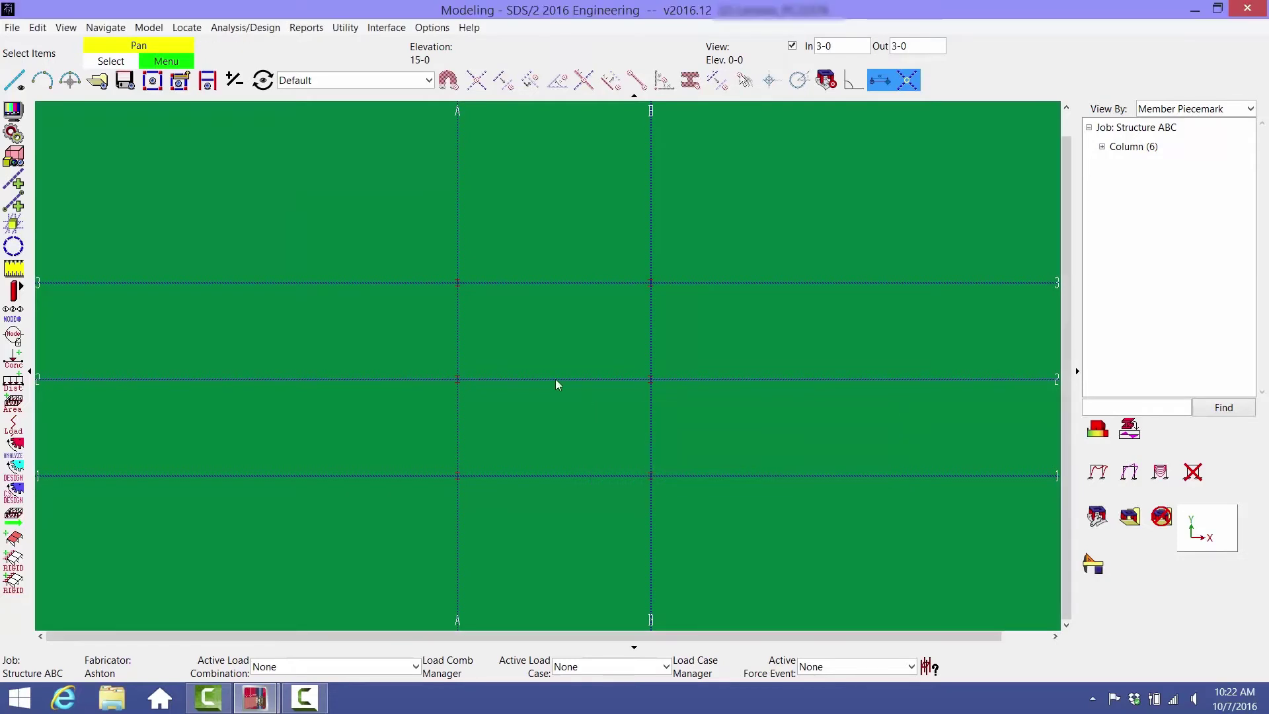
{"action": "left_click", "coordinate": [125, 81]}
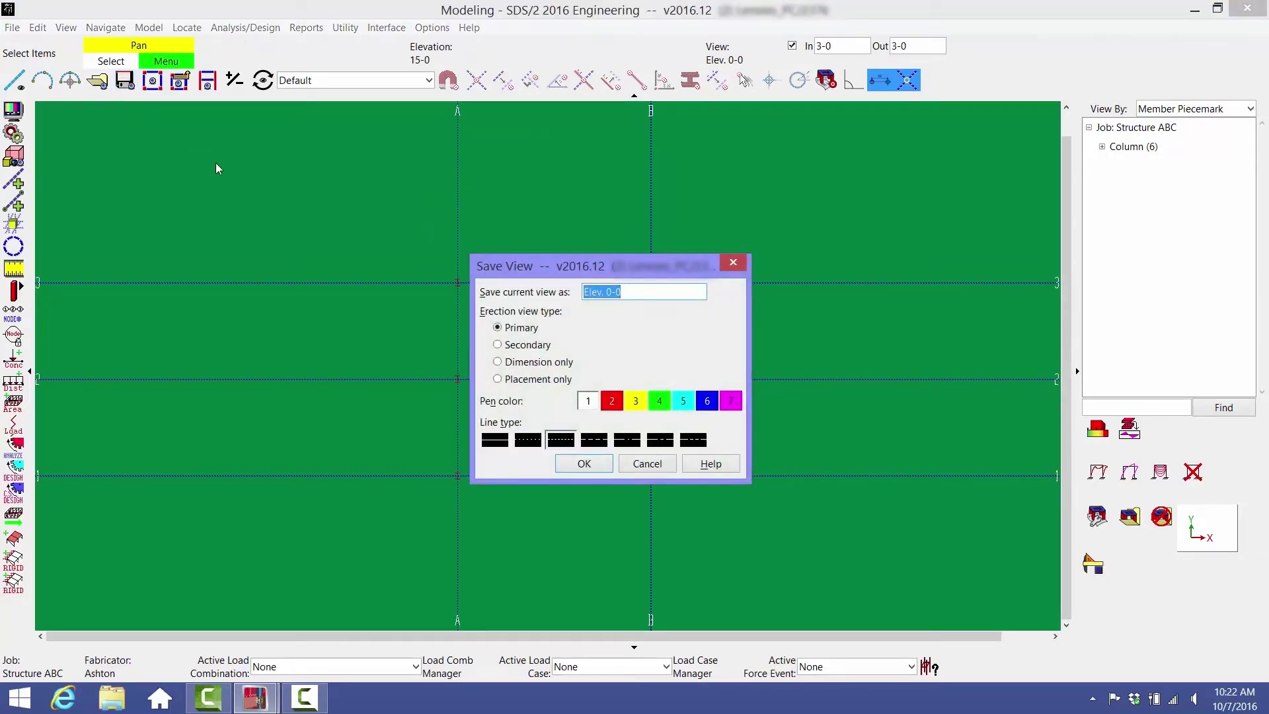
{"action": "type", "text": "TOS Elev. 15-0"}
Save the TOS Elev. 15-0 view and lay out a beam from A-1 to A-2
{"action": "left_click", "coordinate": [584, 465]}
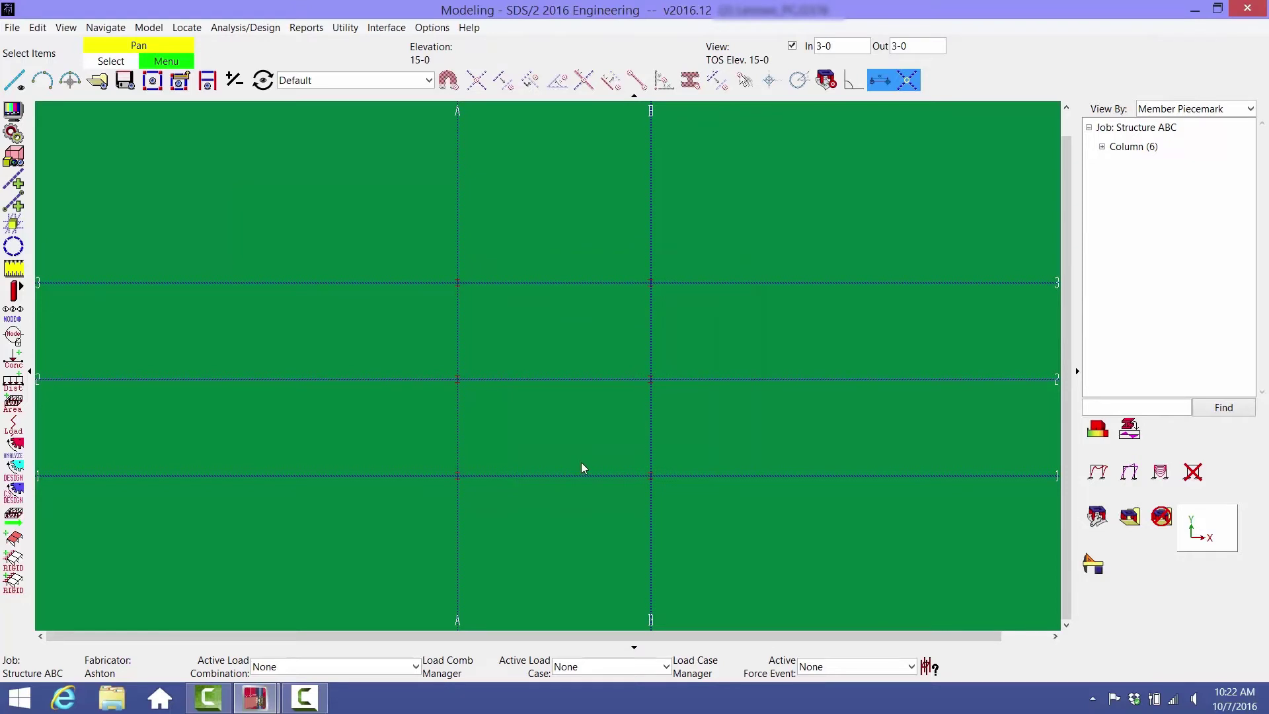
{"action": "left_click", "coordinate": [20, 295]}
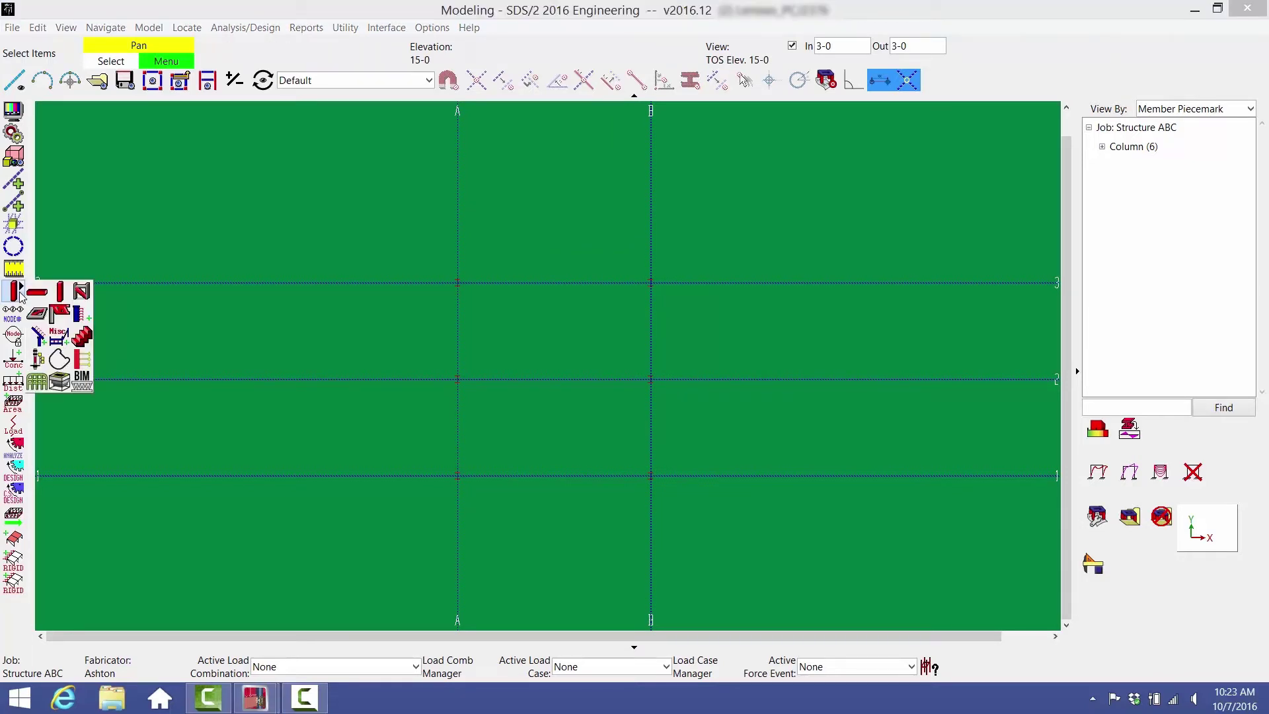
{"action": "left_click", "coordinate": [37, 292]}
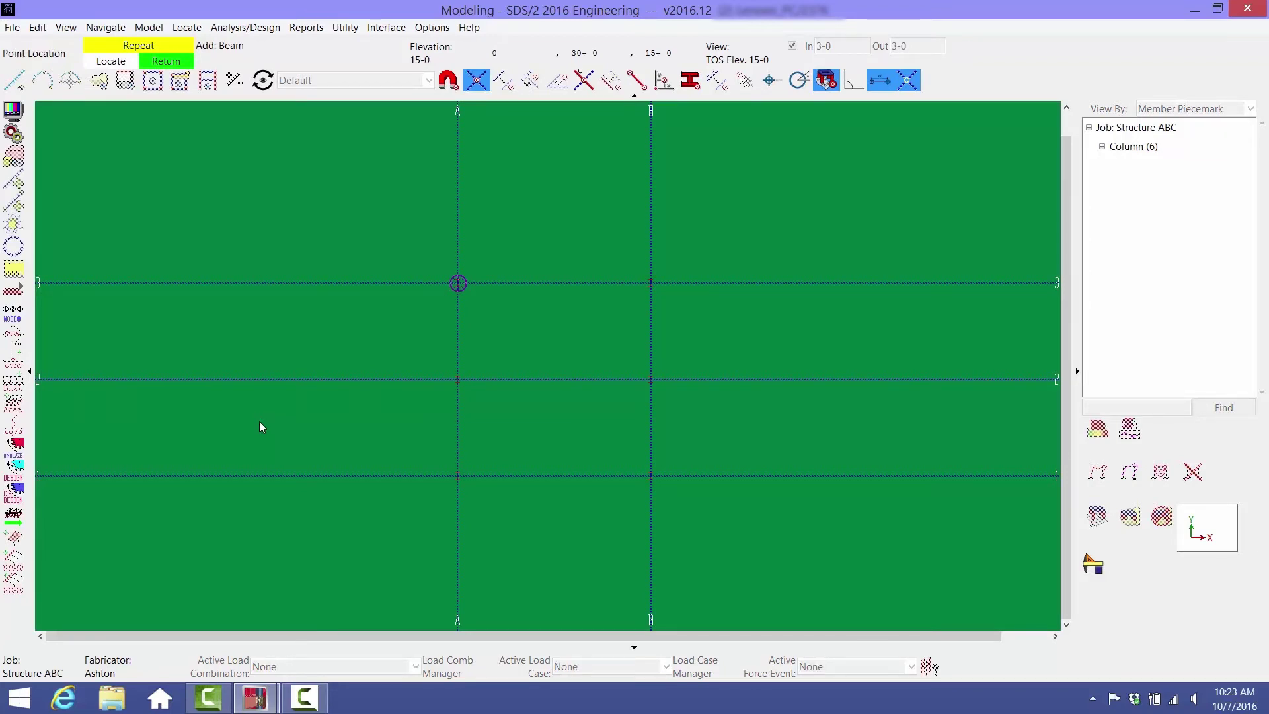
{"action": "left_click", "coordinate": [463, 418]}
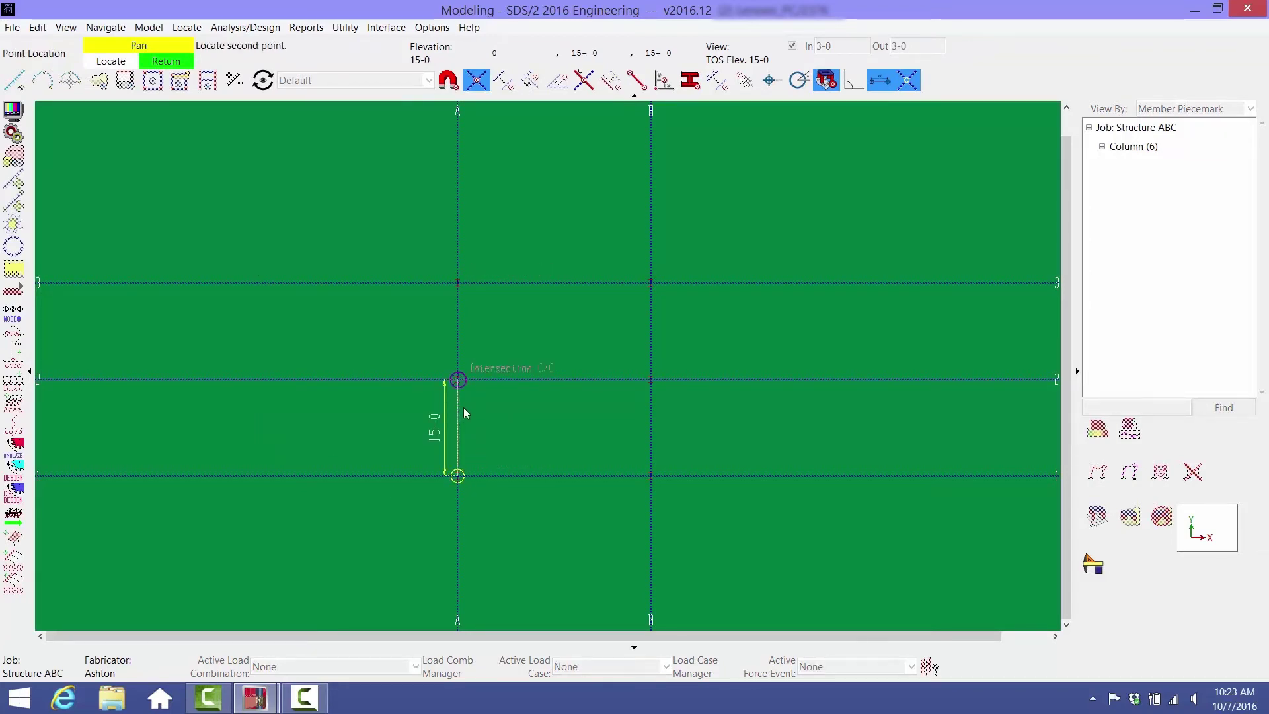
{"action": "left_click", "coordinate": [463, 410]}
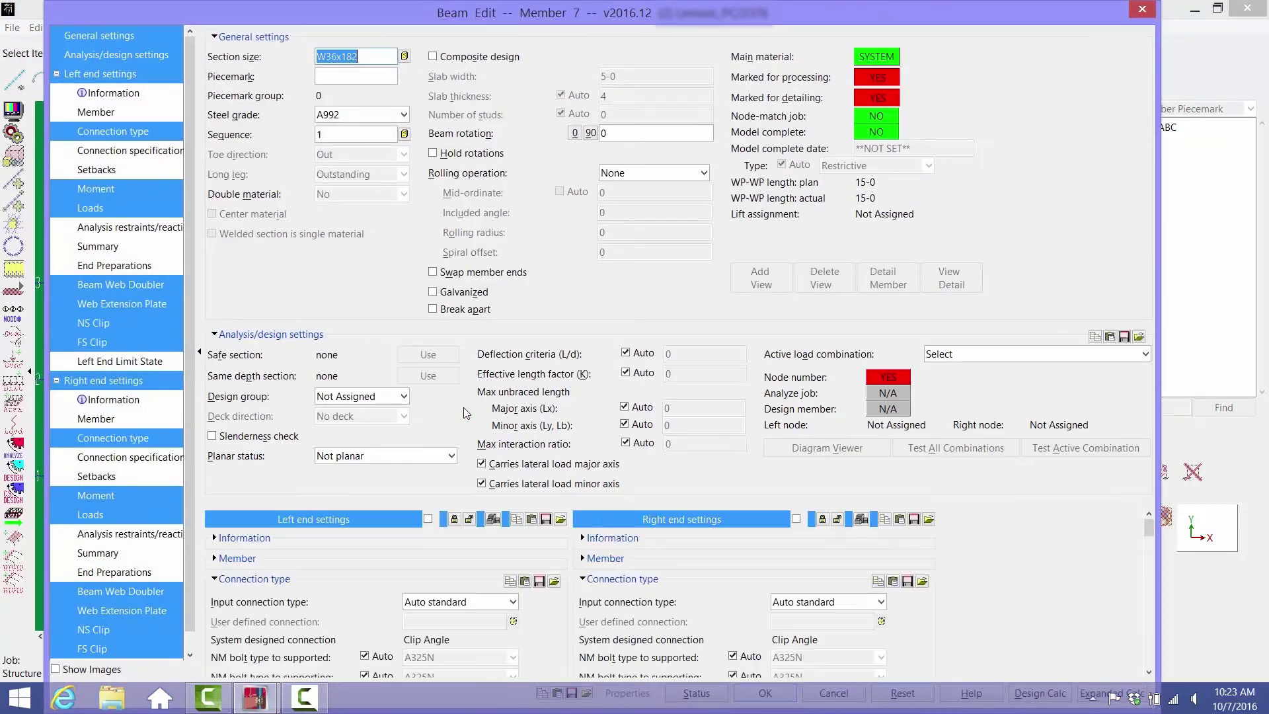
Give the beam a W18x35 section, moving the taskbar to the right screen edge first
{"action": "type", "text": "w"}
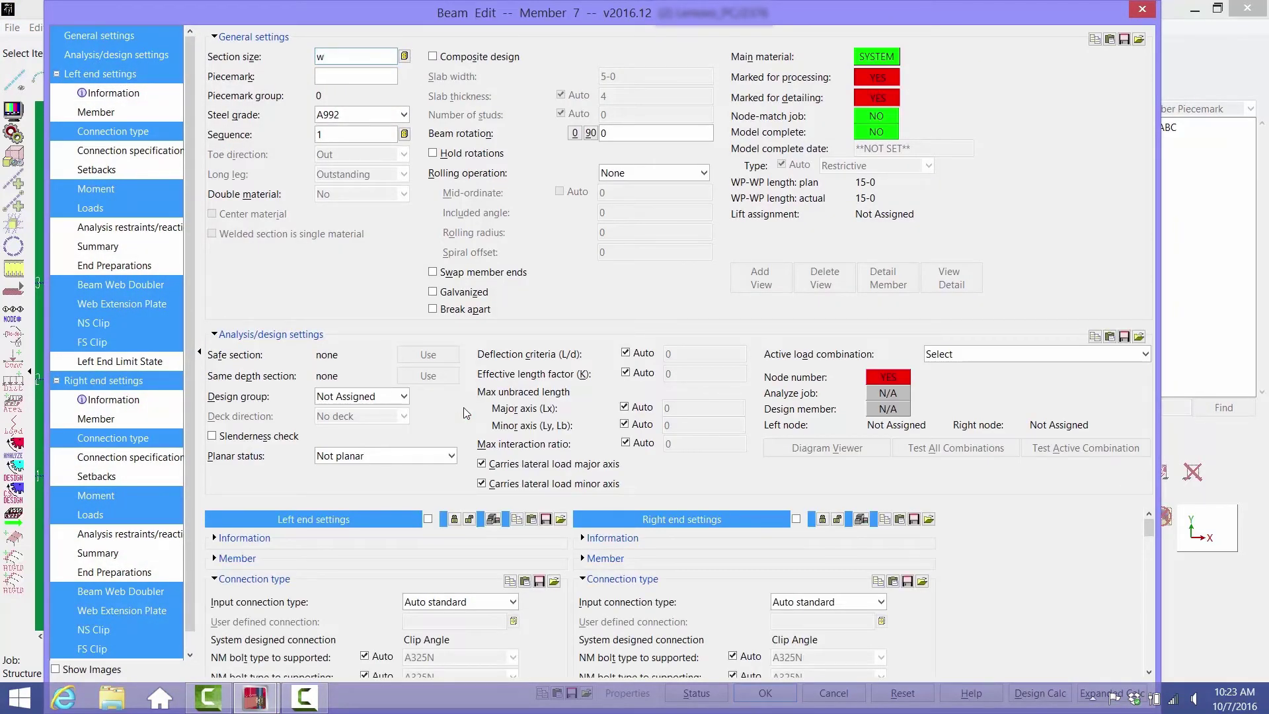
{"action": "type", "text": "18x35"}
{"action": "right_click", "coordinate": [468, 703]}
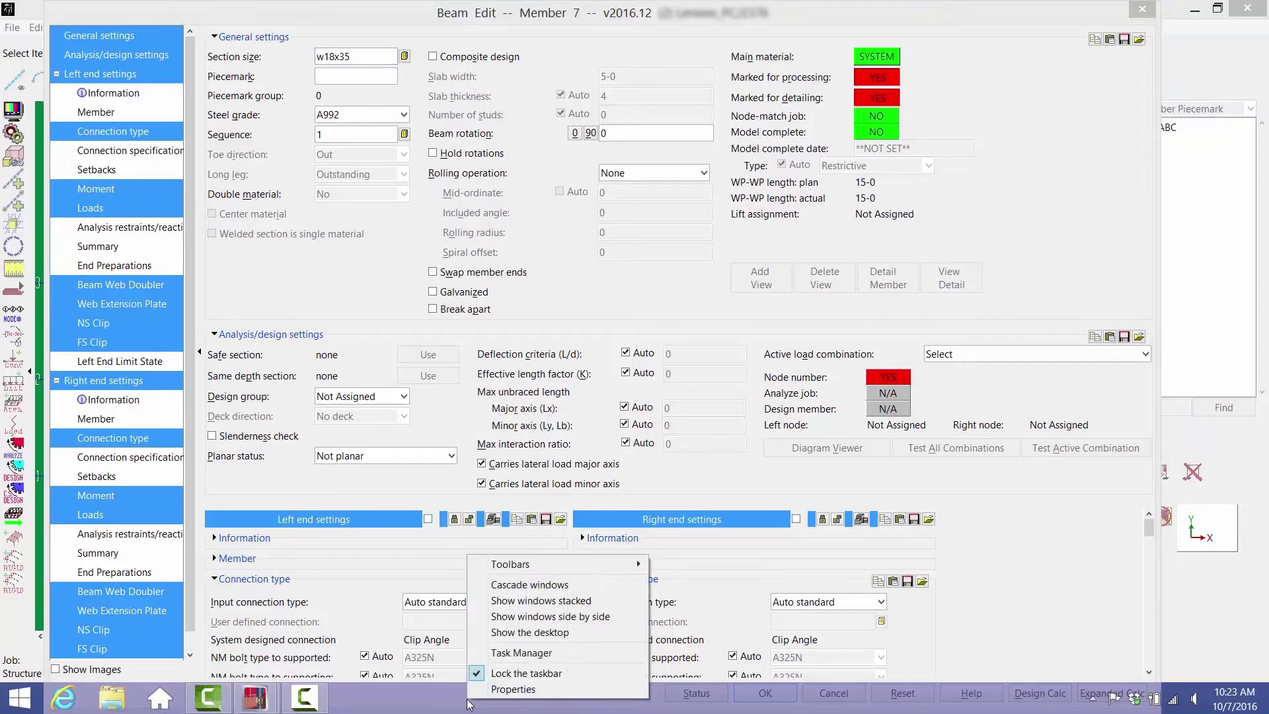
{"action": "left_click", "coordinate": [478, 672]}
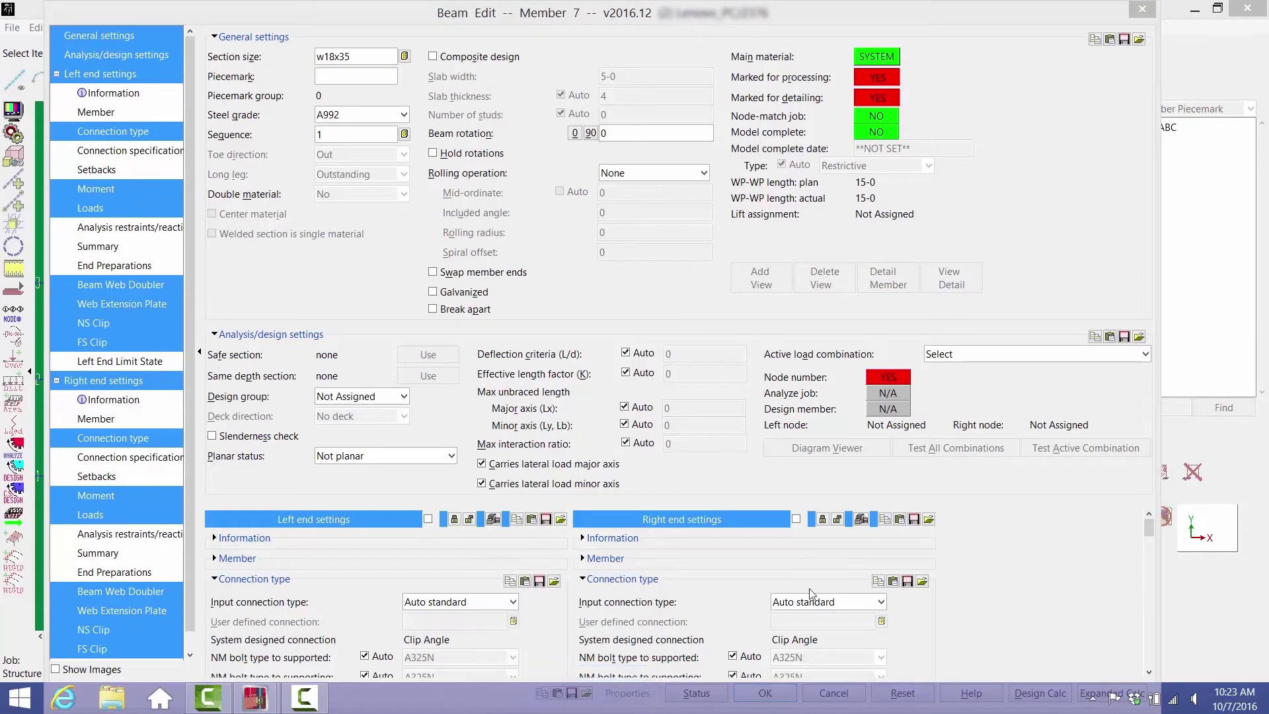
{"action": "left_click_drag", "start_coordinate": [478, 694], "coordinate": [1112, 491]}
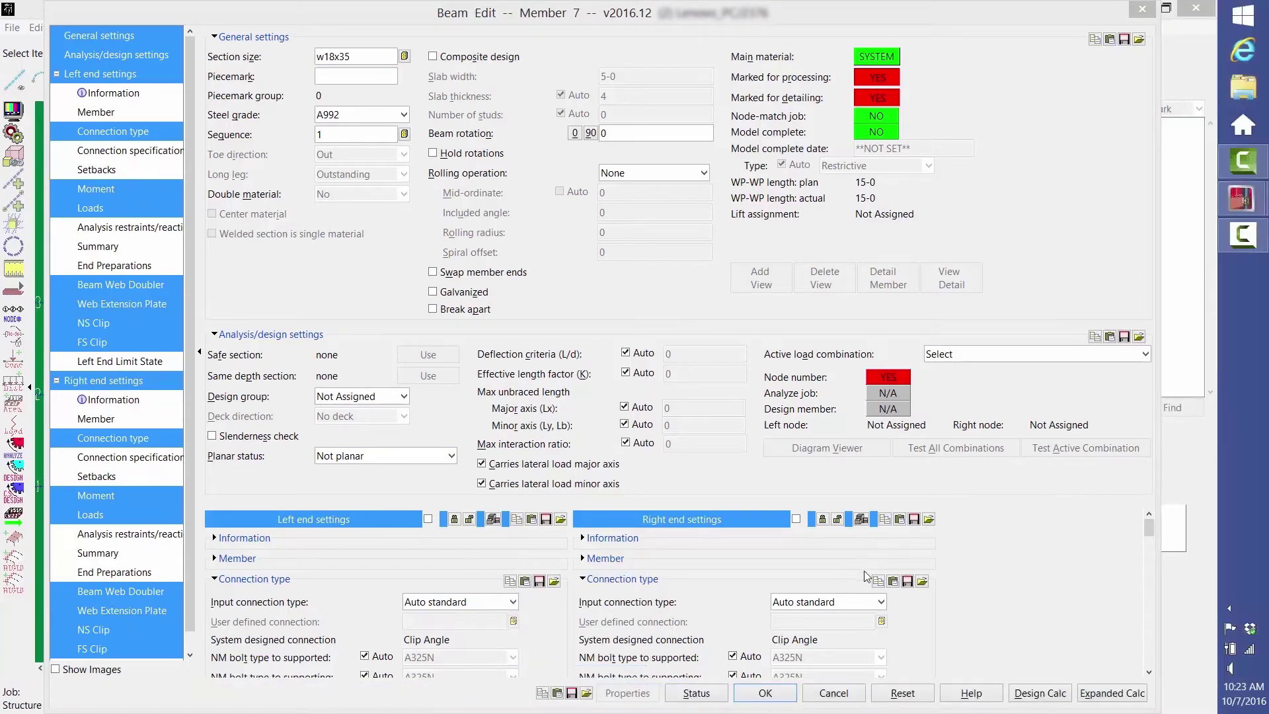
{"action": "left_click", "coordinate": [765, 693]}
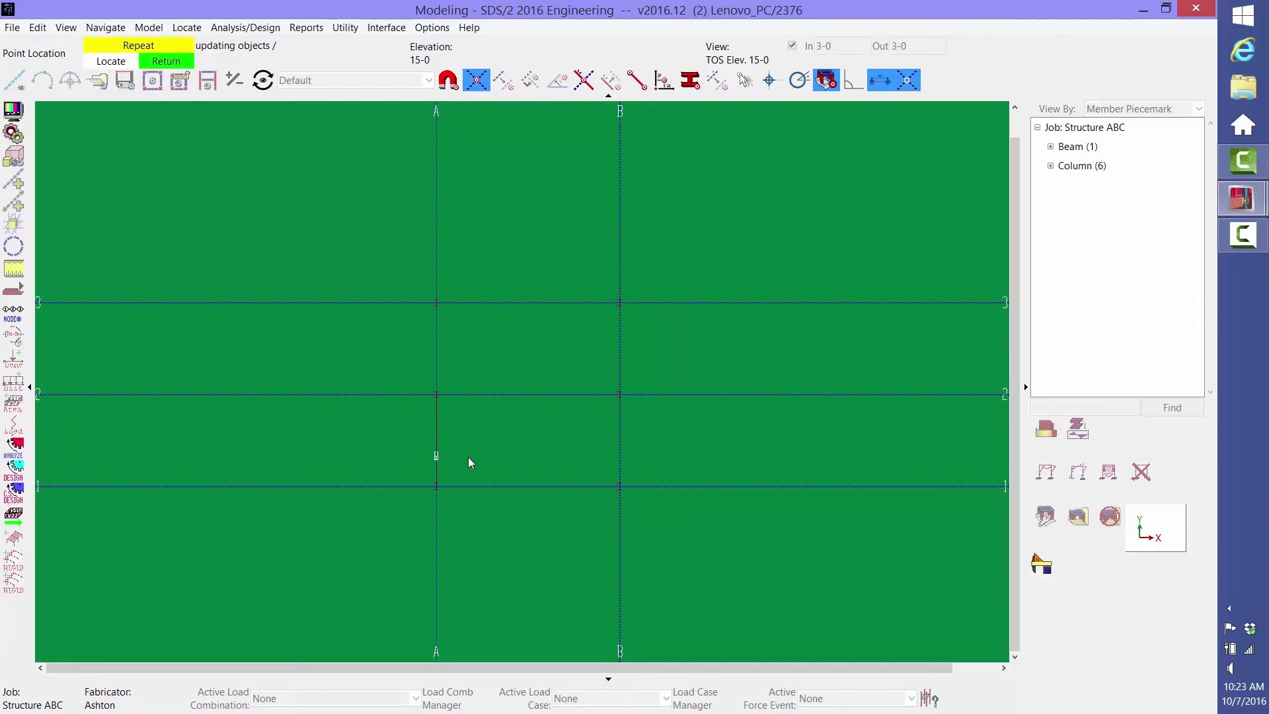
Add the remaining beams along grids A and B between lines 1, 2 and 3
{"action": "left_click", "coordinate": [438, 395]}
{"action": "left_click", "coordinate": [625, 485]}
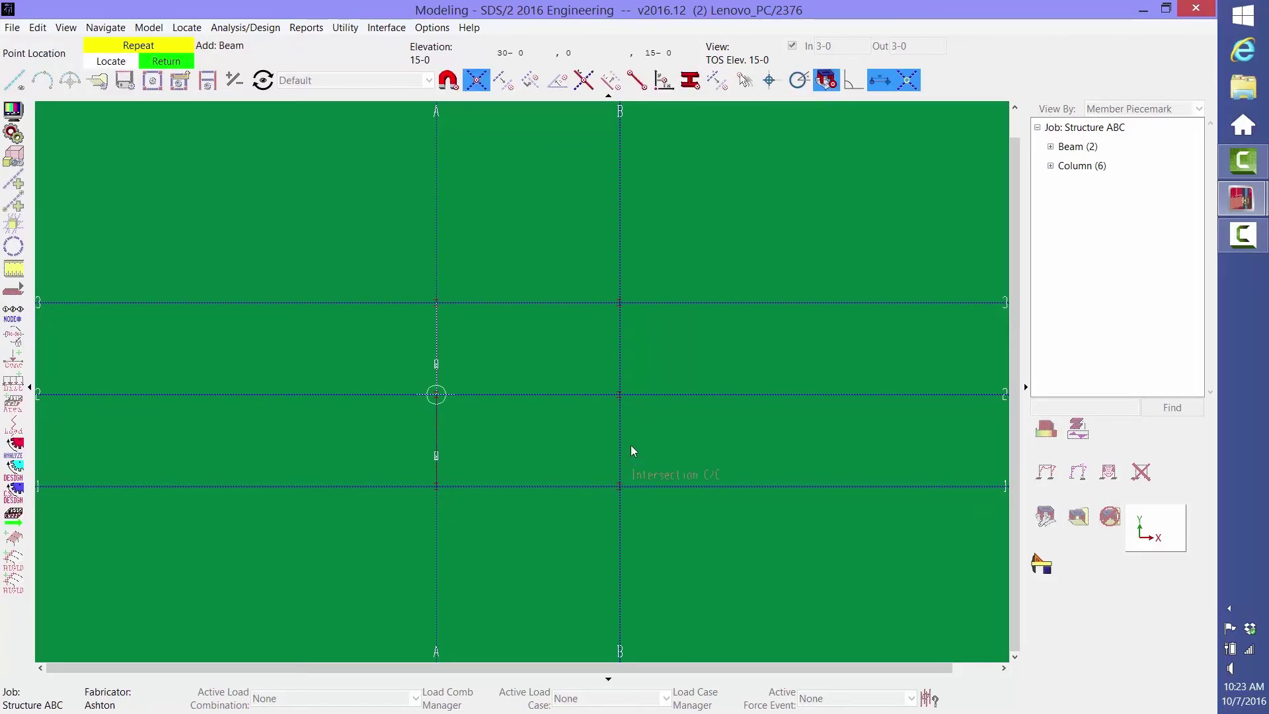
{"action": "left_click", "coordinate": [632, 413]}
{"action": "left_click", "coordinate": [625, 393]}
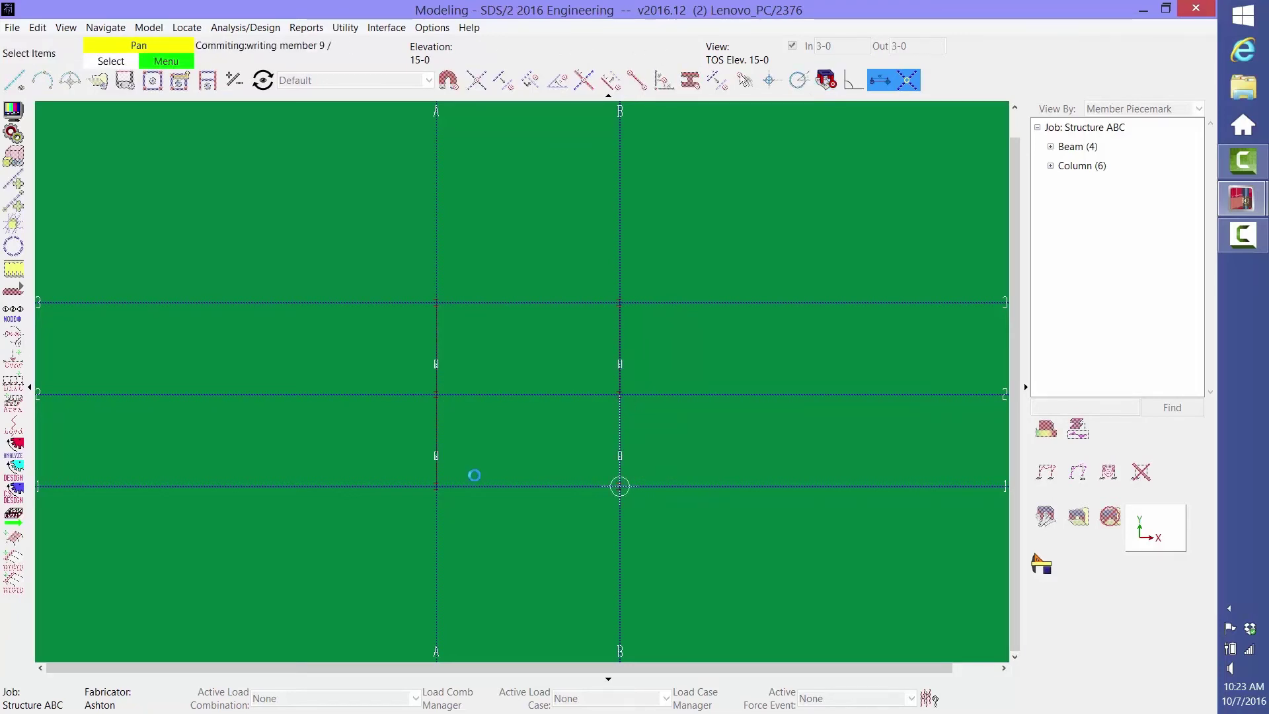
Add a W16x26 beam from A-1 to B-1, then another along line 3 from A to B
{"action": "left_click", "coordinate": [447, 497]}
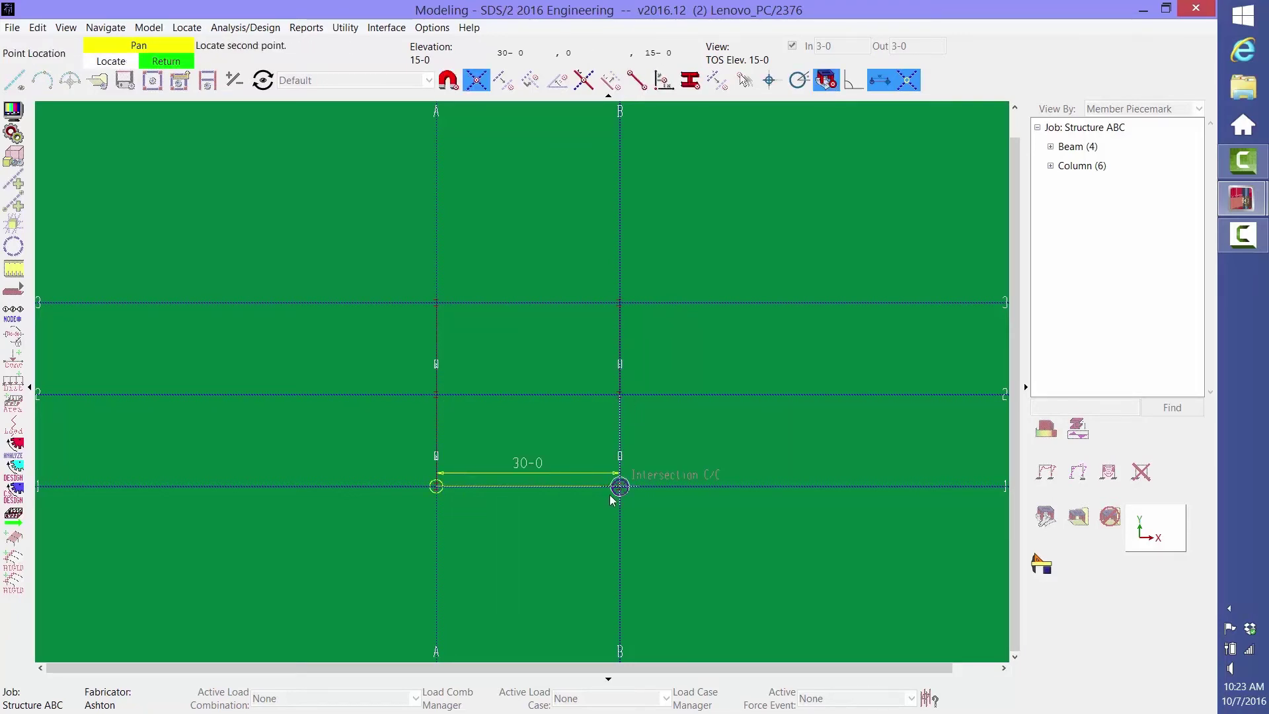
{"action": "left_click", "coordinate": [610, 495]}
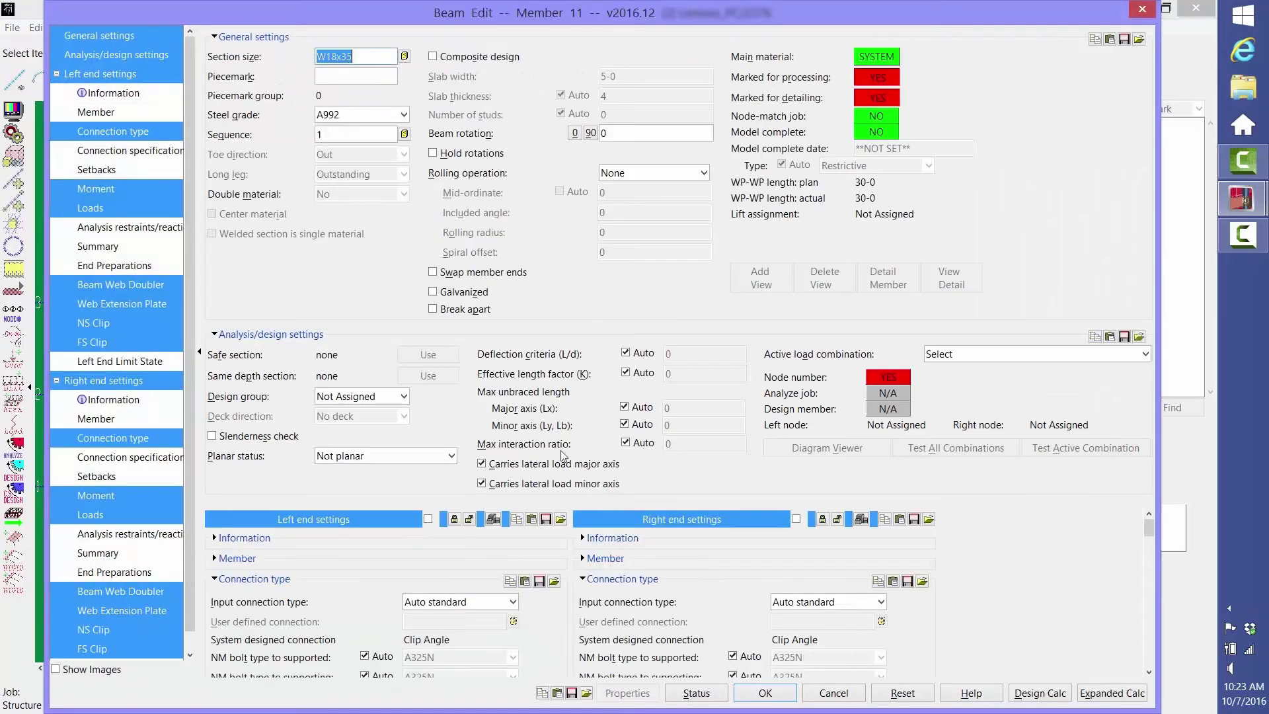
{"action": "left_click", "coordinate": [404, 56]}
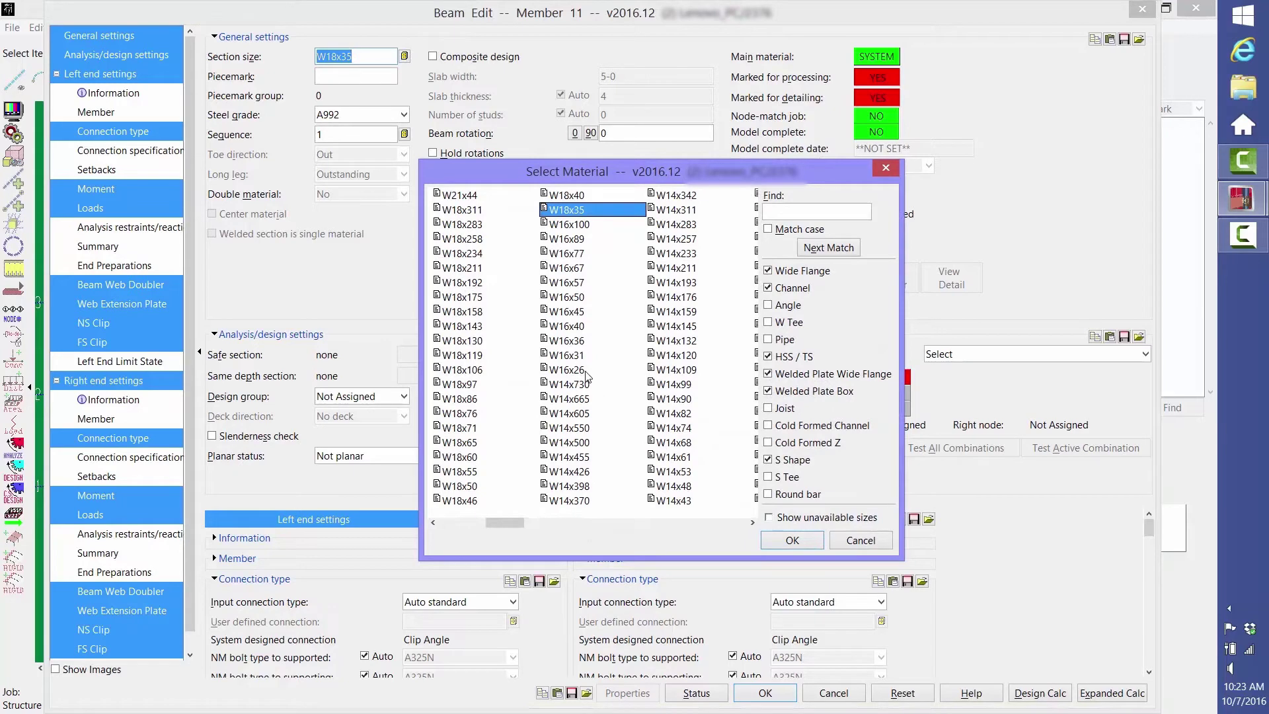
{"action": "double_click", "coordinate": [569, 369]}
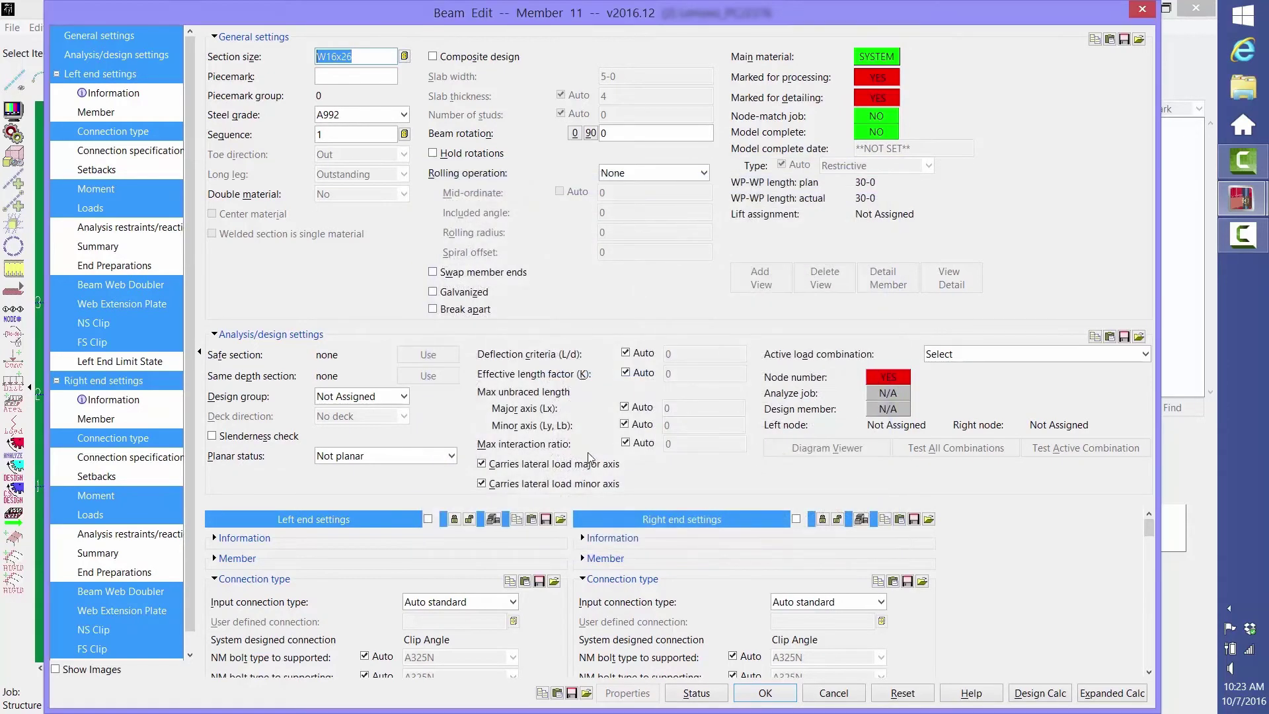
{"action": "left_click", "coordinate": [764, 692]}
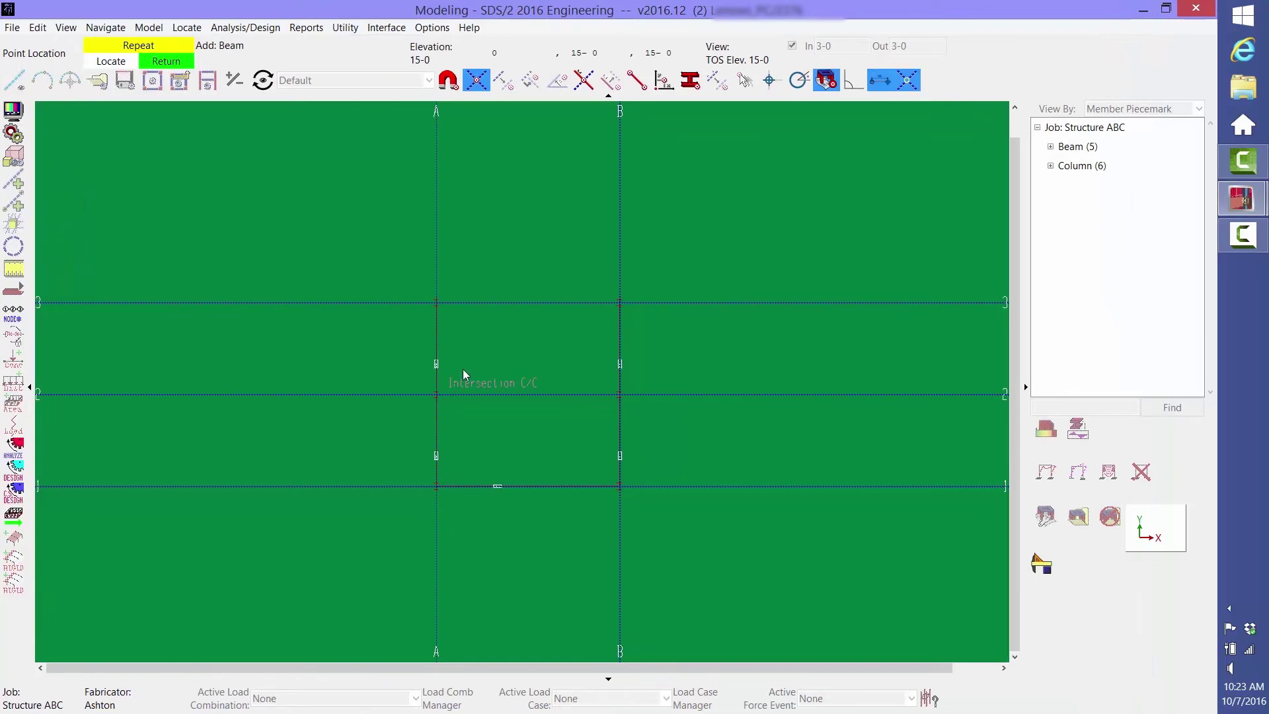
{"action": "left_click", "coordinate": [439, 308]}
End beam placement and offset five construction lines from grid line 1, each 5-0 apart
{"action": "right_click", "coordinate": [488, 428]}
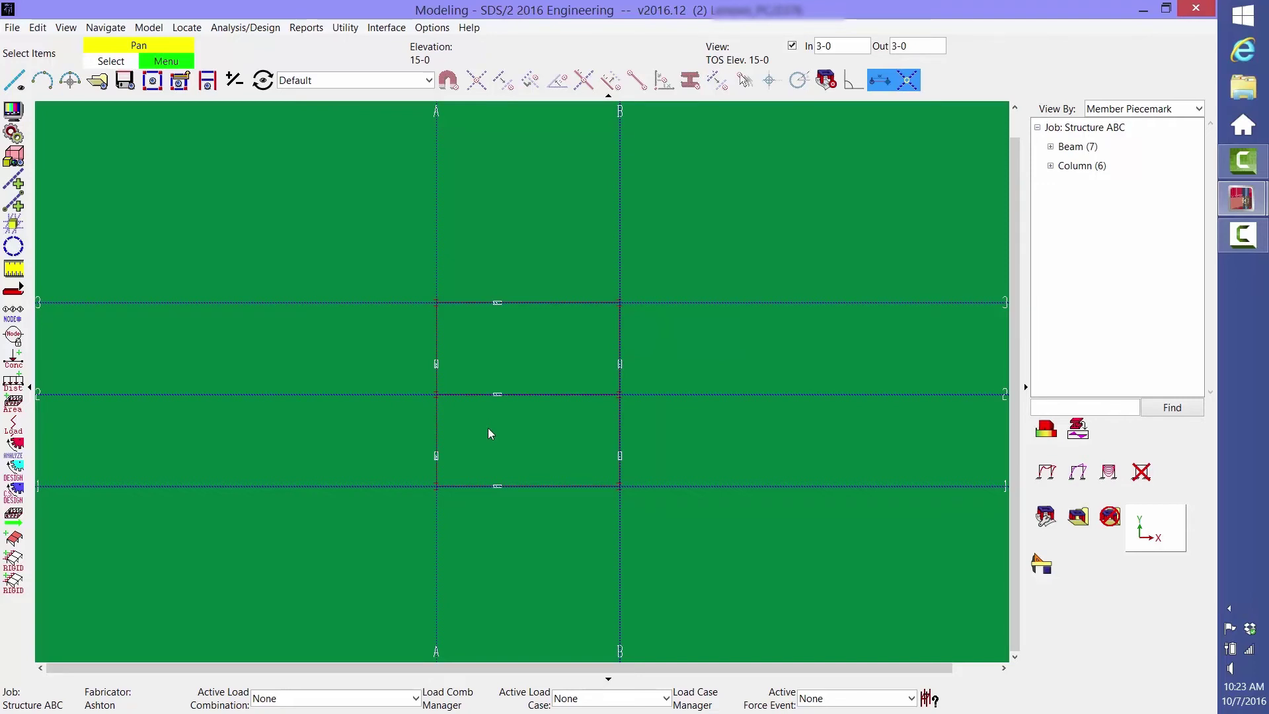
{"action": "left_click", "coordinate": [14, 183]}
{"action": "left_click", "coordinate": [372, 496]}
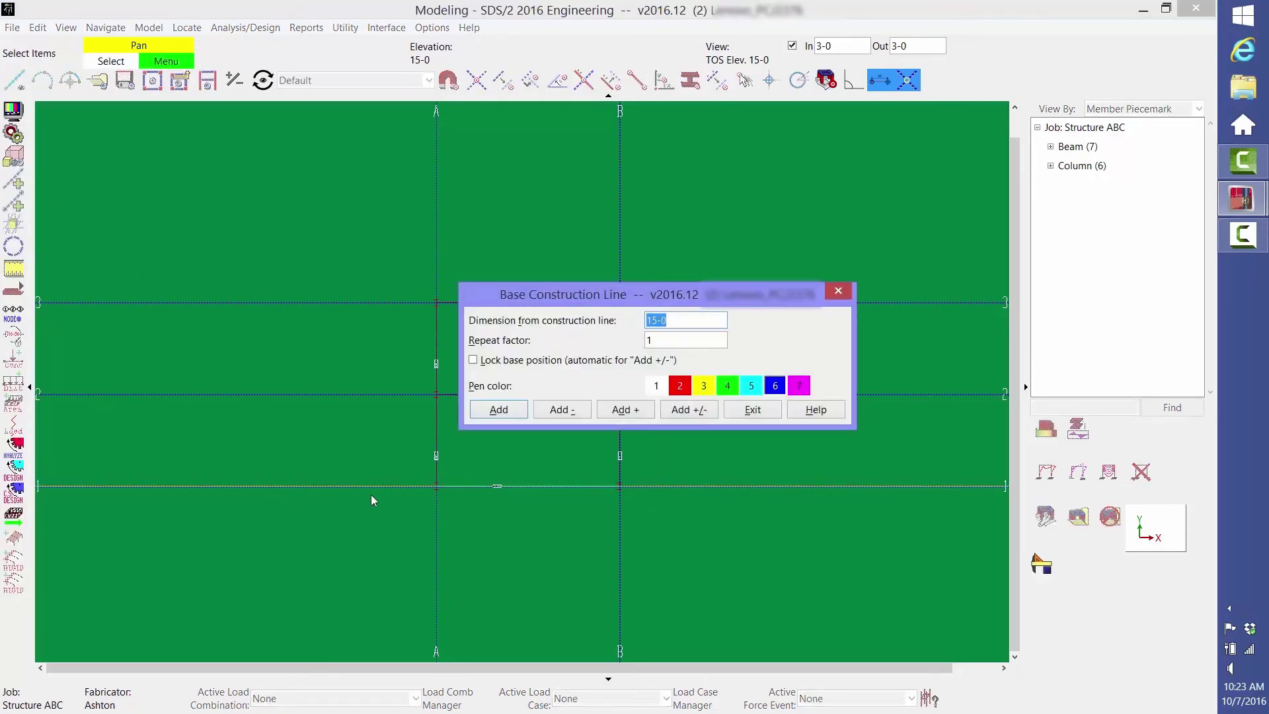
{"action": "type", "text": "5-0"}
{"action": "key", "text": "Tab"}
{"action": "type", "text": "5"}
{"action": "left_click", "coordinate": [498, 409]}
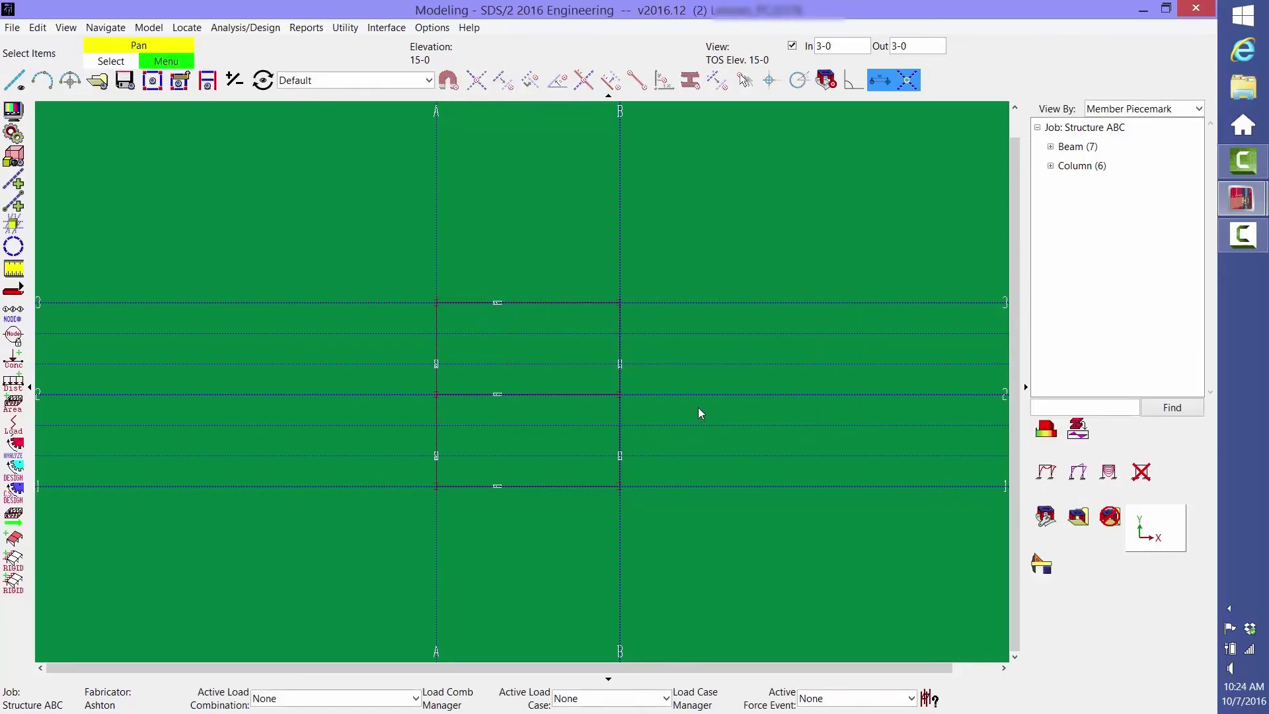
Draw W16x26 infill beams from grid A to grid B on each 5-0 construction line
{"action": "left_click", "coordinate": [13, 288]}
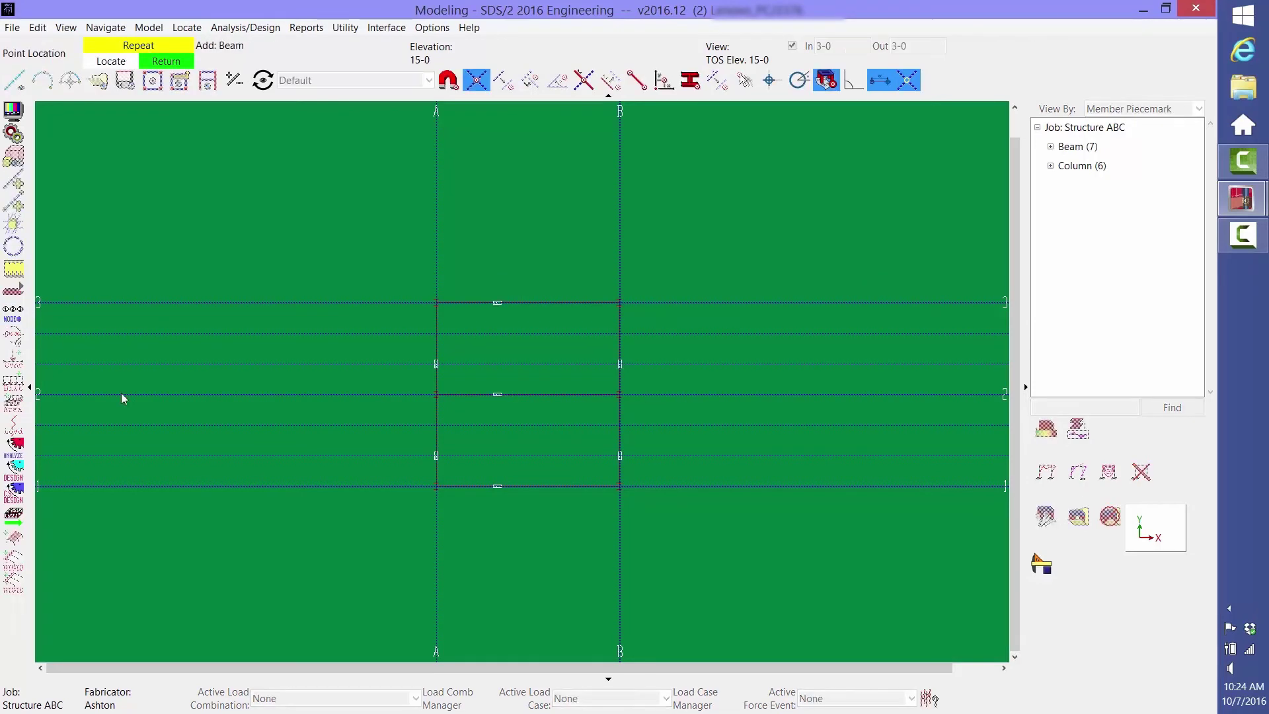
{"action": "left_click", "coordinate": [455, 463]}
{"action": "left_click", "coordinate": [601, 470]}
{"action": "left_click", "coordinate": [601, 470]}
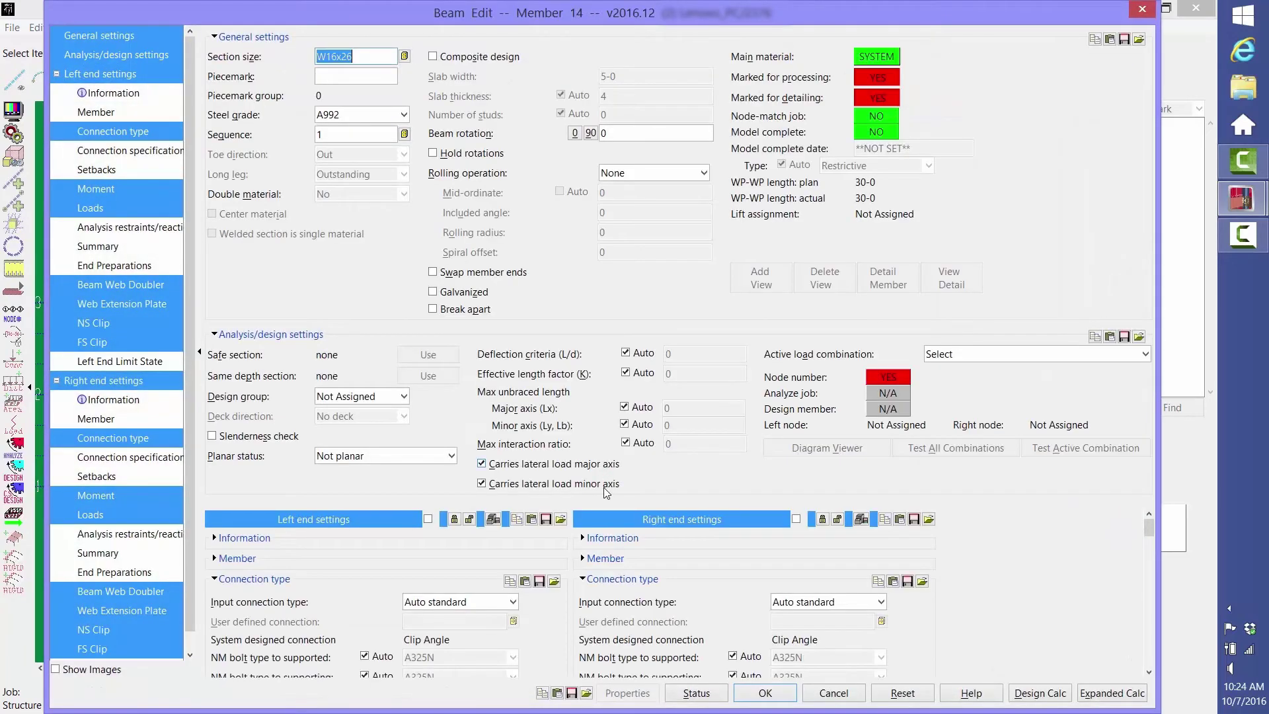
{"action": "left_click", "coordinate": [760, 694]}
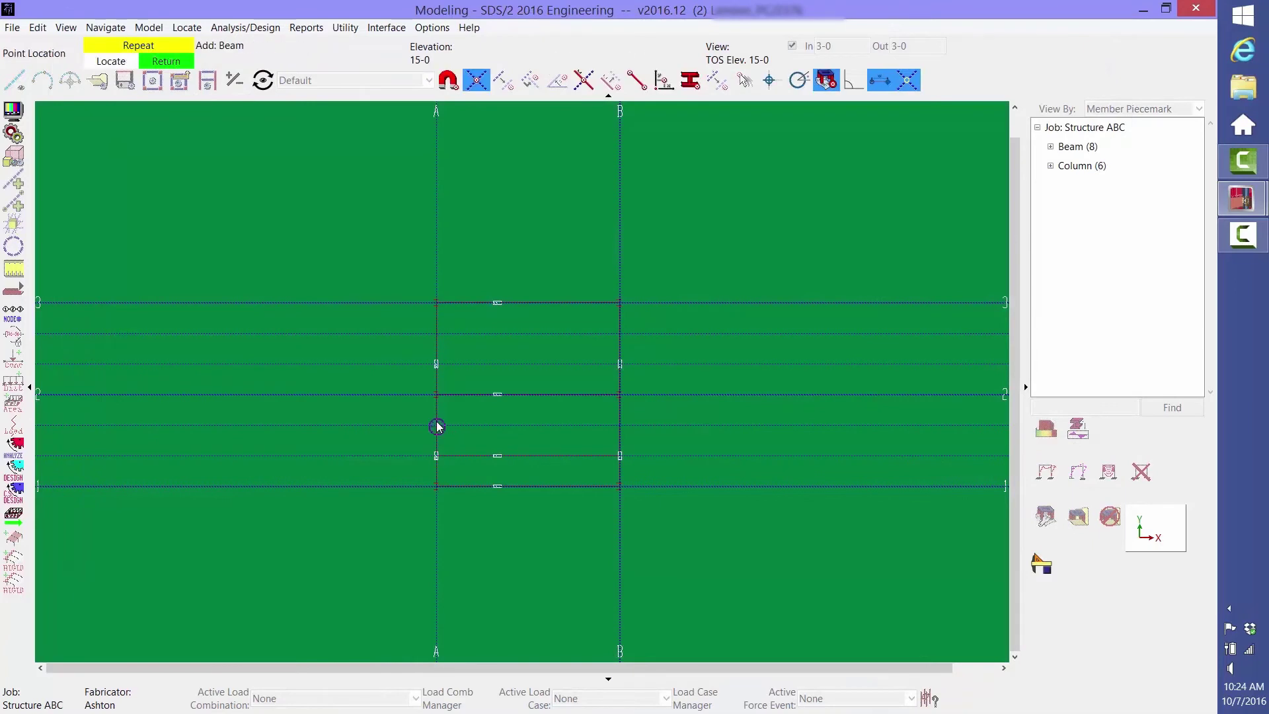
{"action": "left_click", "coordinate": [442, 367]}
{"action": "left_click", "coordinate": [436, 337]}
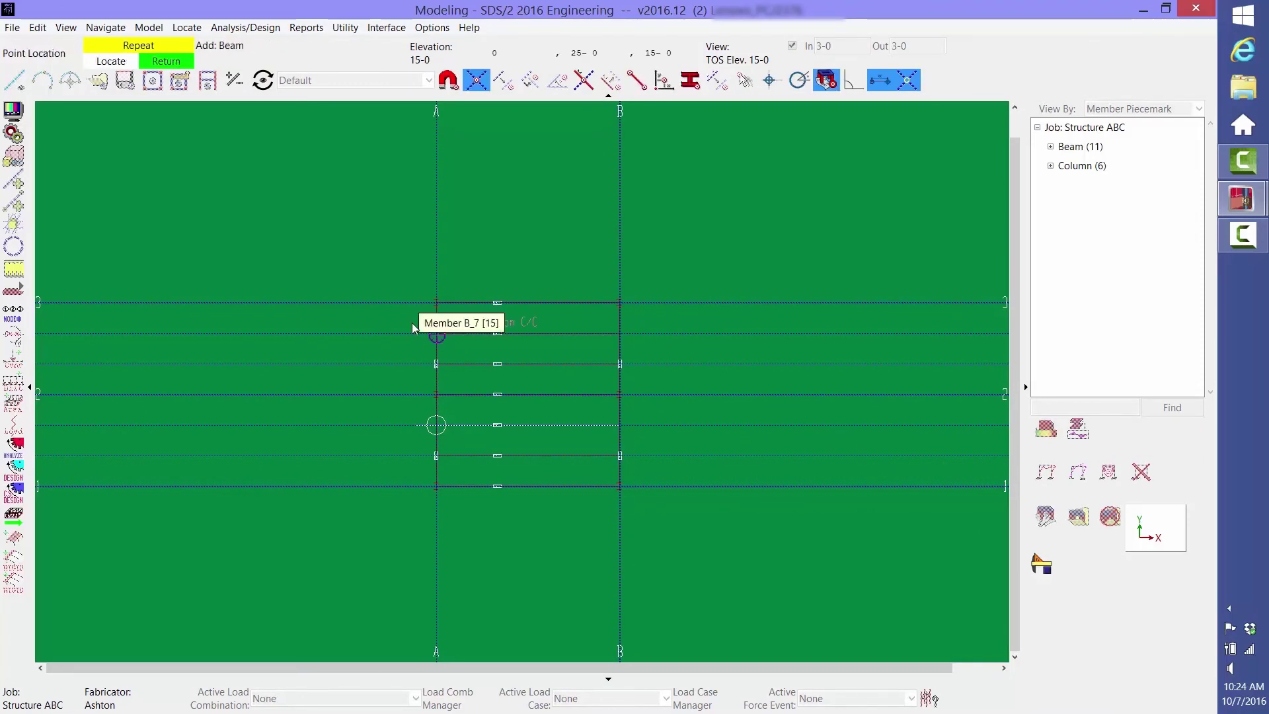
{"action": "right_click", "coordinate": [416, 326]}
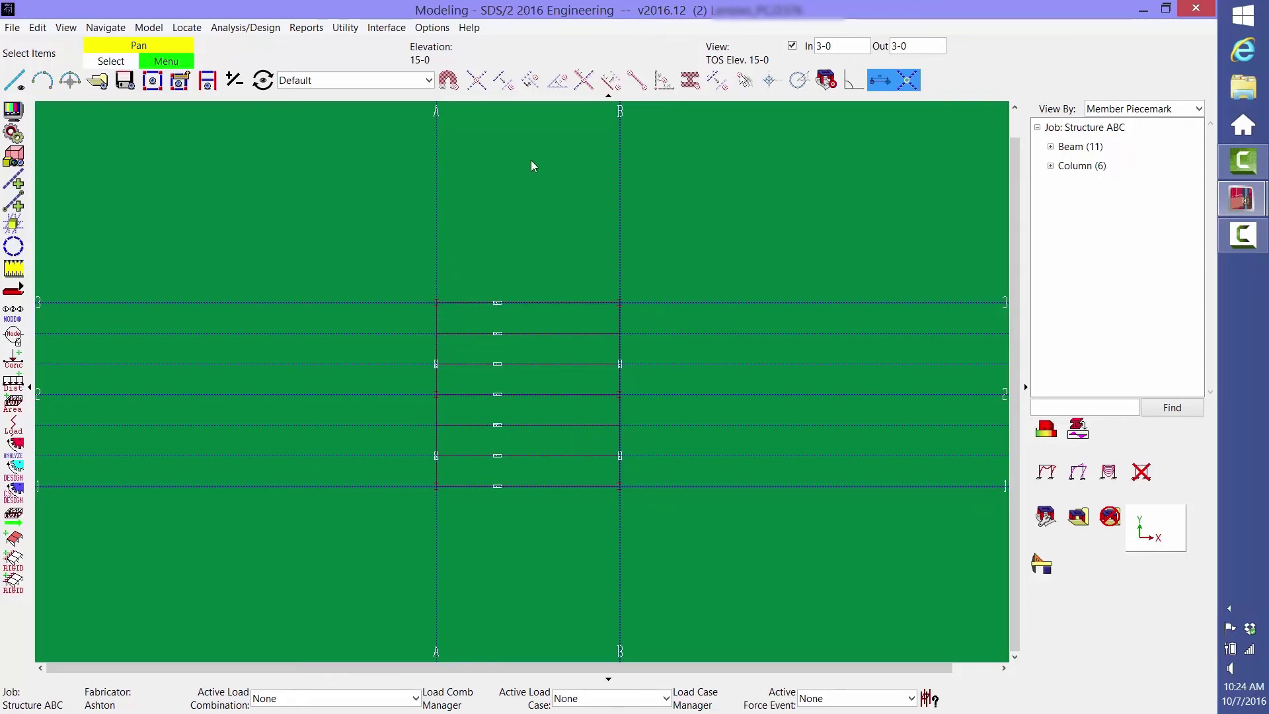
Uncheck In depth-checking and orbit the frame into an isometric 3-D angle
{"action": "left_click", "coordinate": [792, 46]}
{"action": "middle_click_drag", "start_coordinate": [525, 403], "coordinate": [597, 257]}
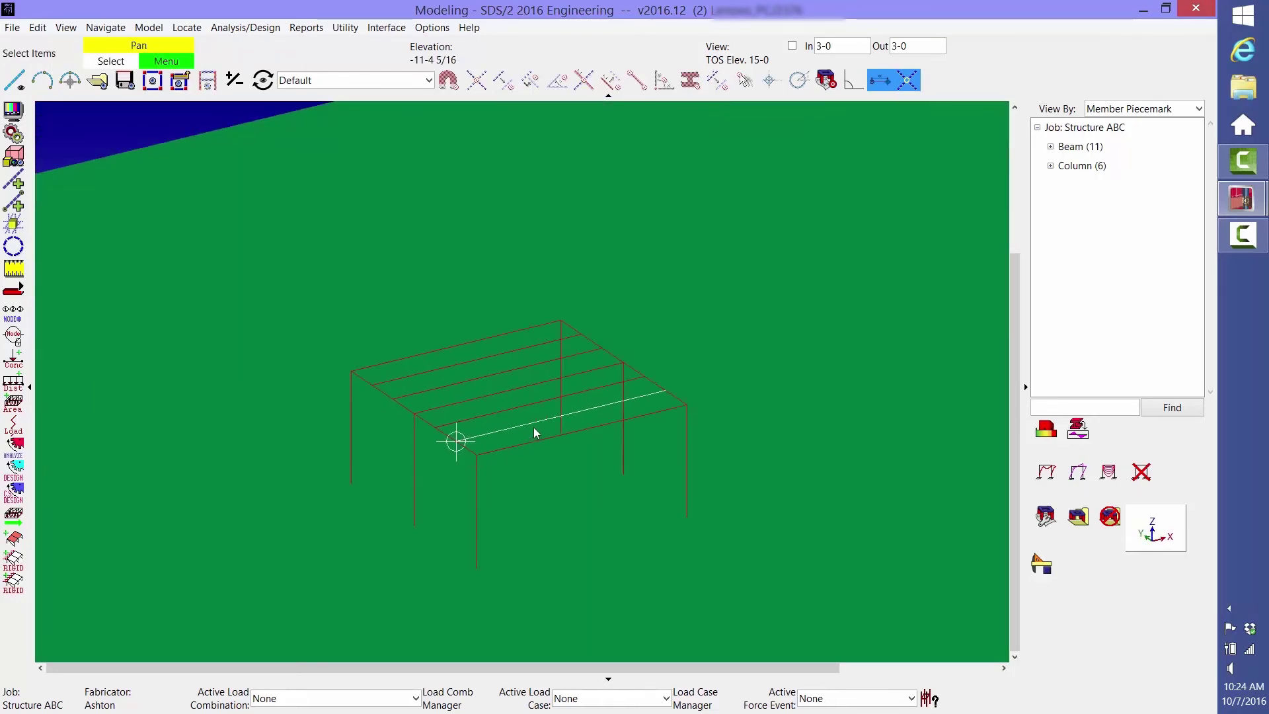
{"action": "middle_click_drag", "start_coordinate": [534, 433], "coordinate": [513, 294]}
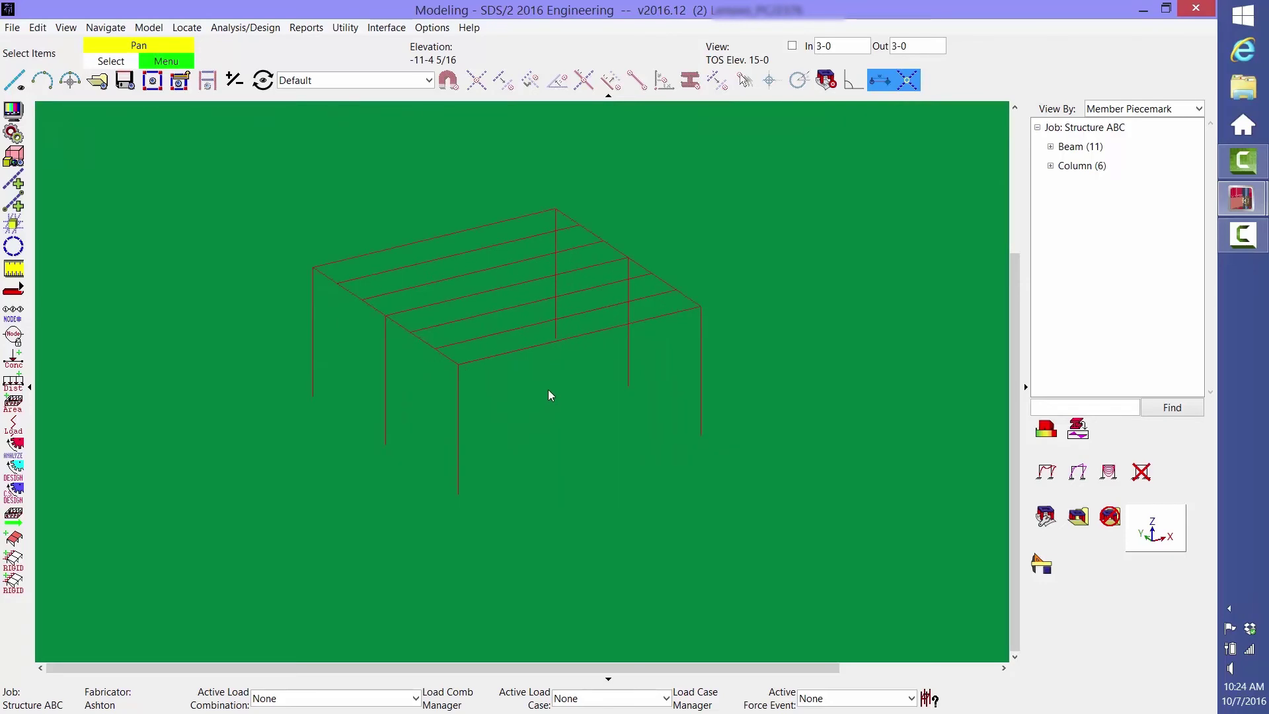
{"action": "middle_click_drag", "start_coordinate": [549, 396], "coordinate": [521, 437]}
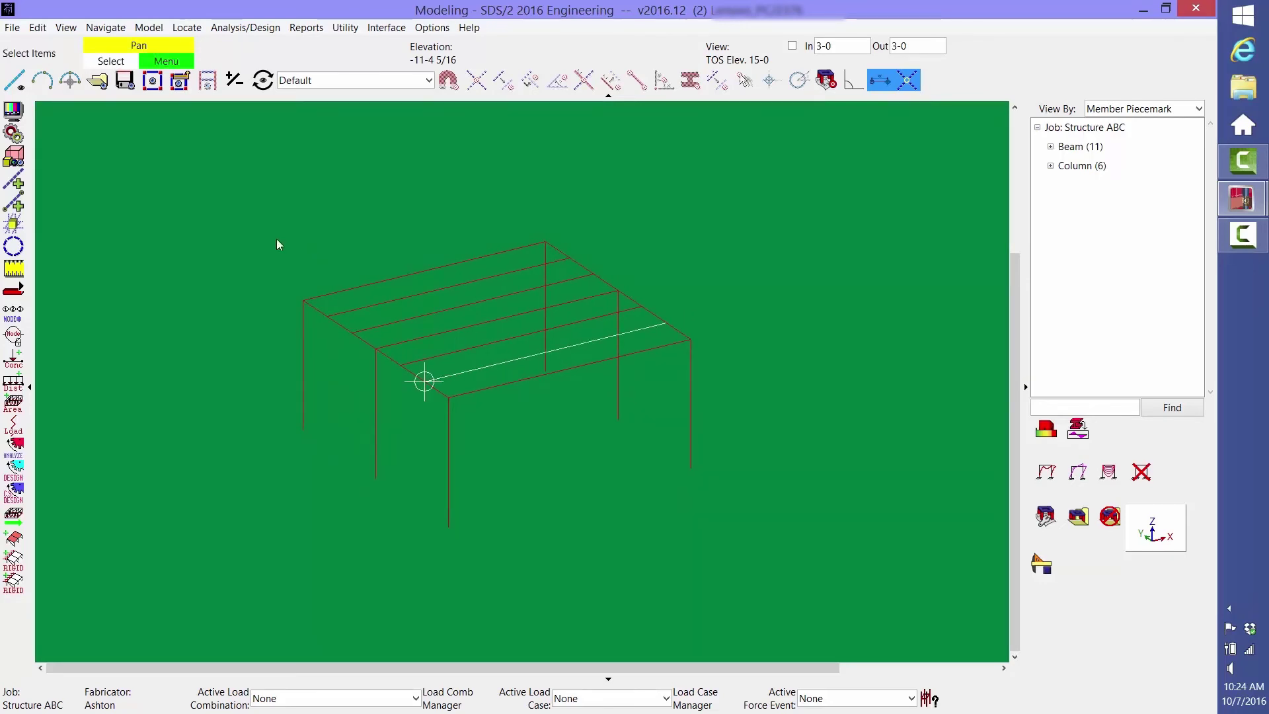
Save the current 3-D view as an erection view named 'iso'
{"action": "left_click", "coordinate": [125, 80]}
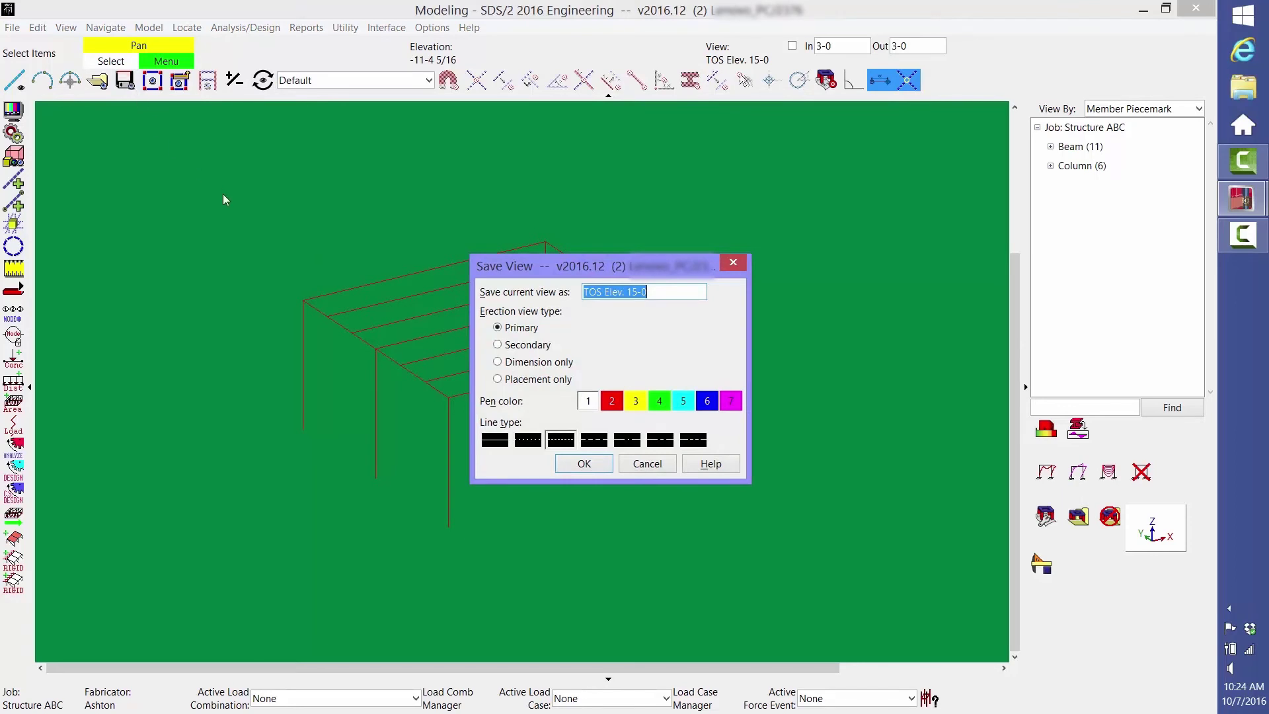
{"action": "type", "text": "iso"}
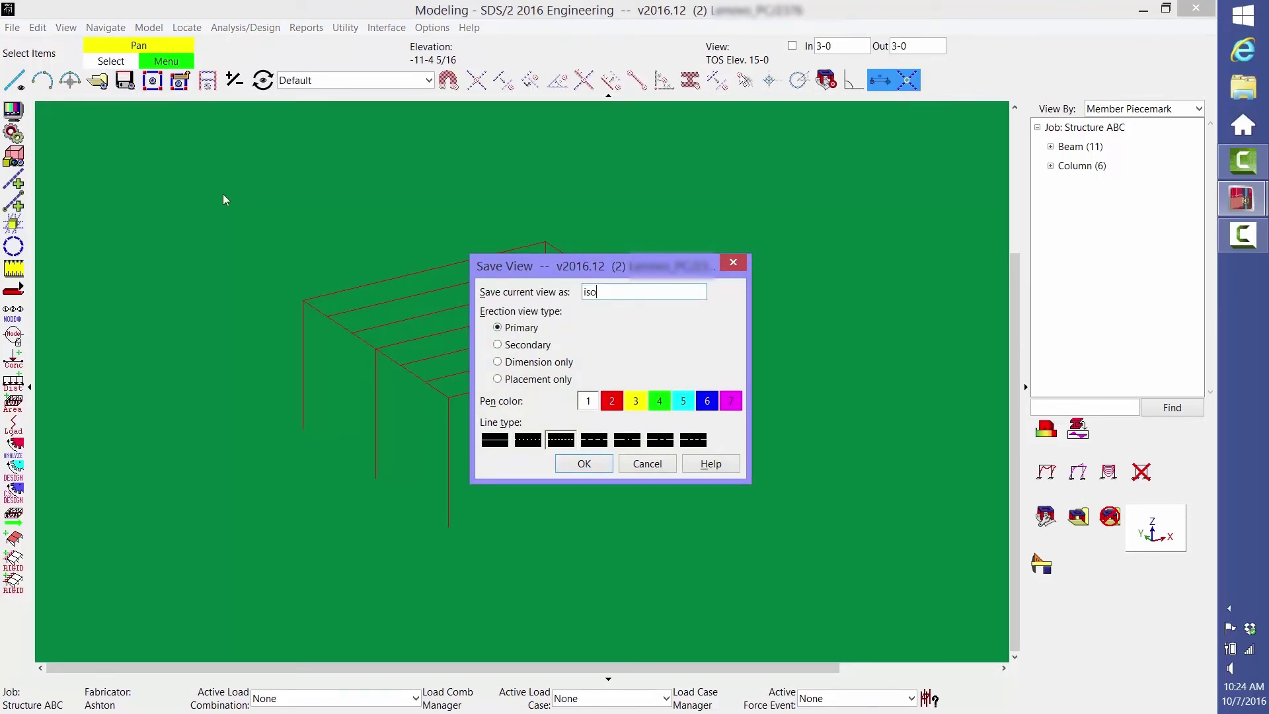
{"action": "left_click", "coordinate": [563, 465]}
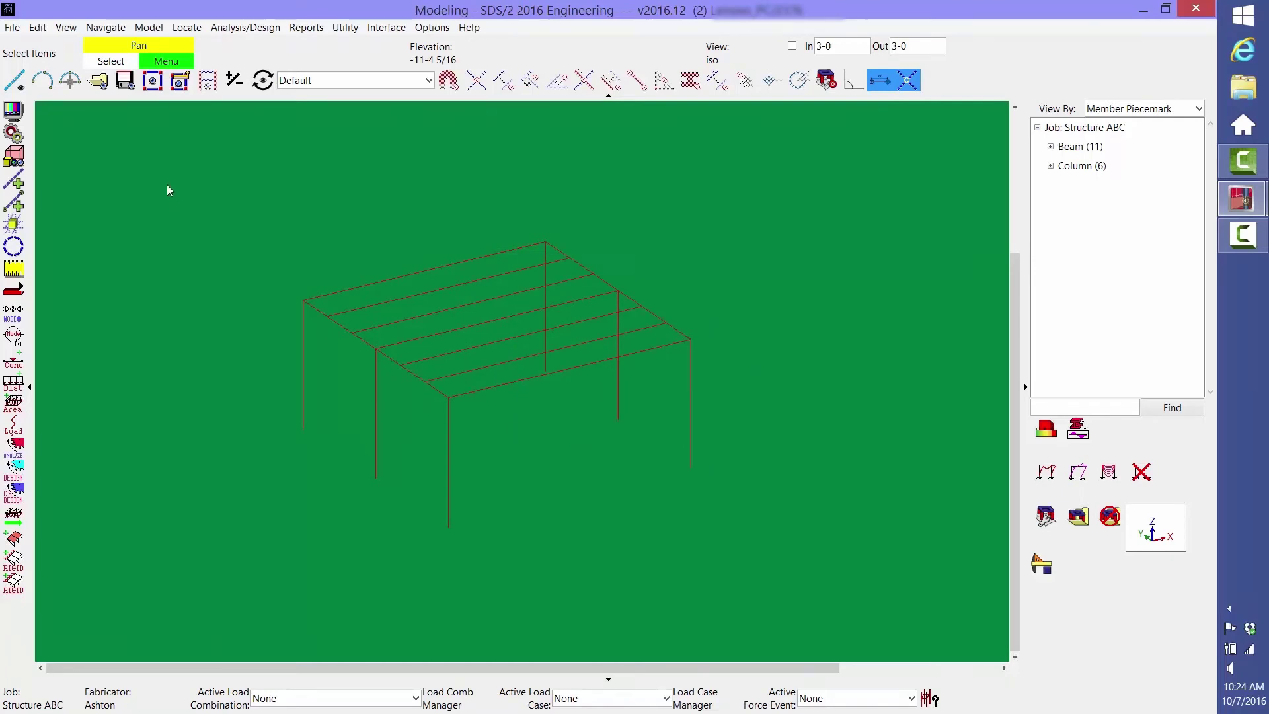
Turn off Terrain in Display Options and bring up the saved erection views list
{"action": "left_click", "coordinate": [13, 111]}
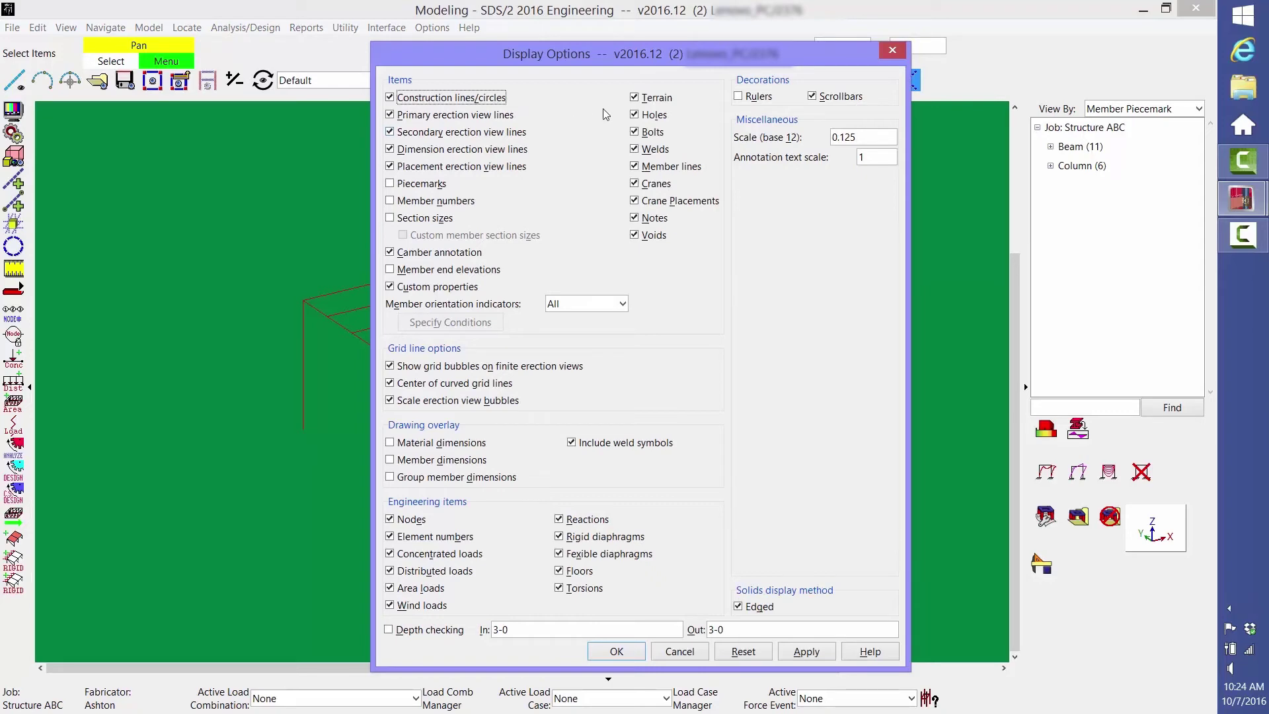
{"action": "left_click", "coordinate": [634, 97]}
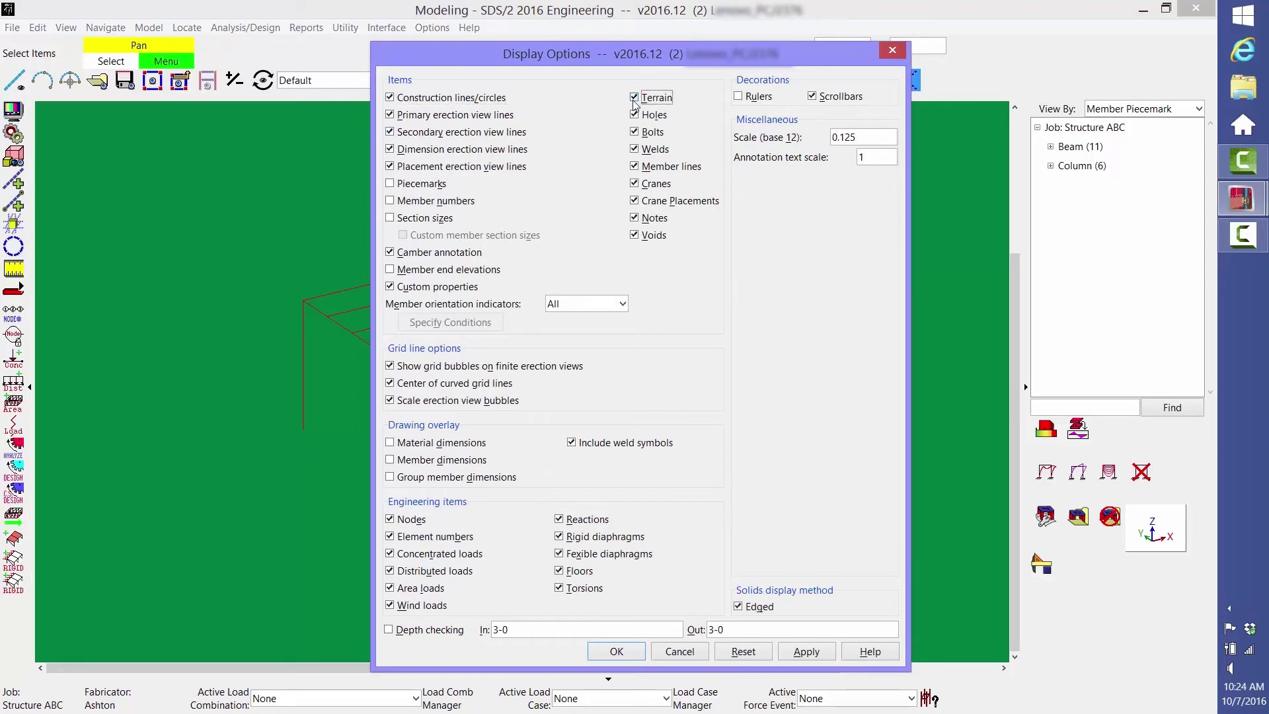
{"action": "left_click", "coordinate": [616, 651]}
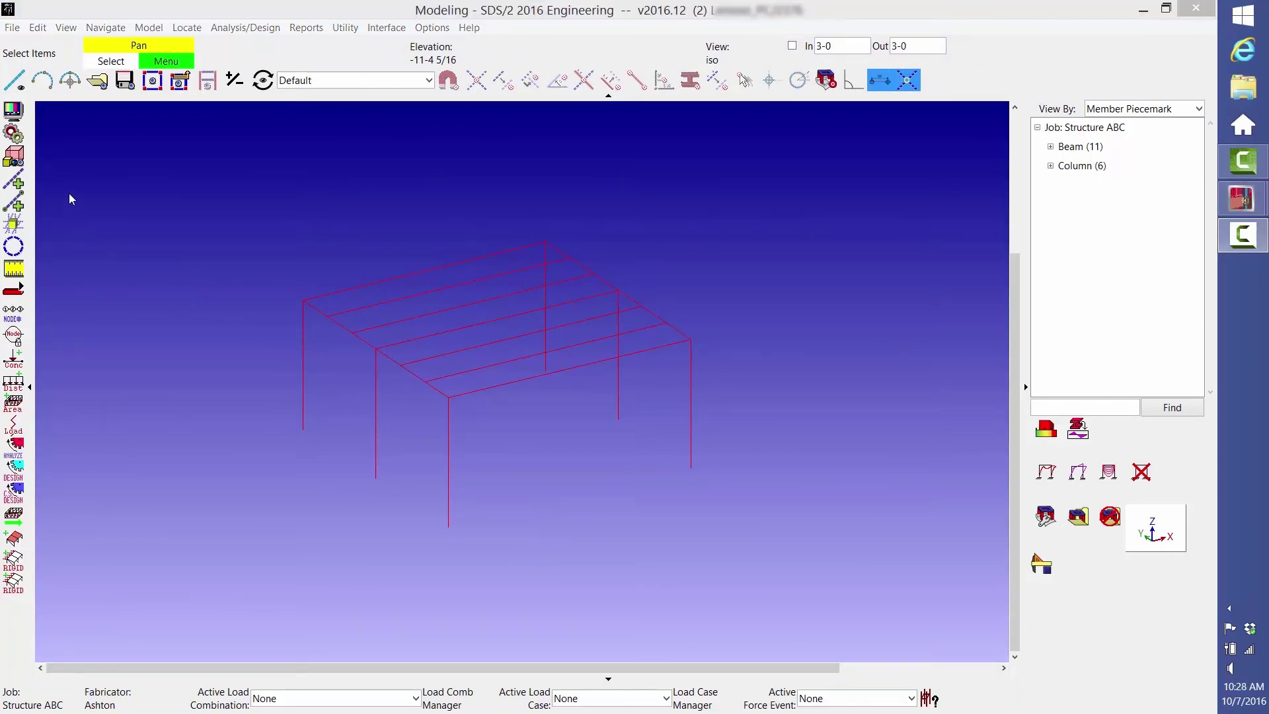
{"action": "left_click", "coordinate": [105, 86]}
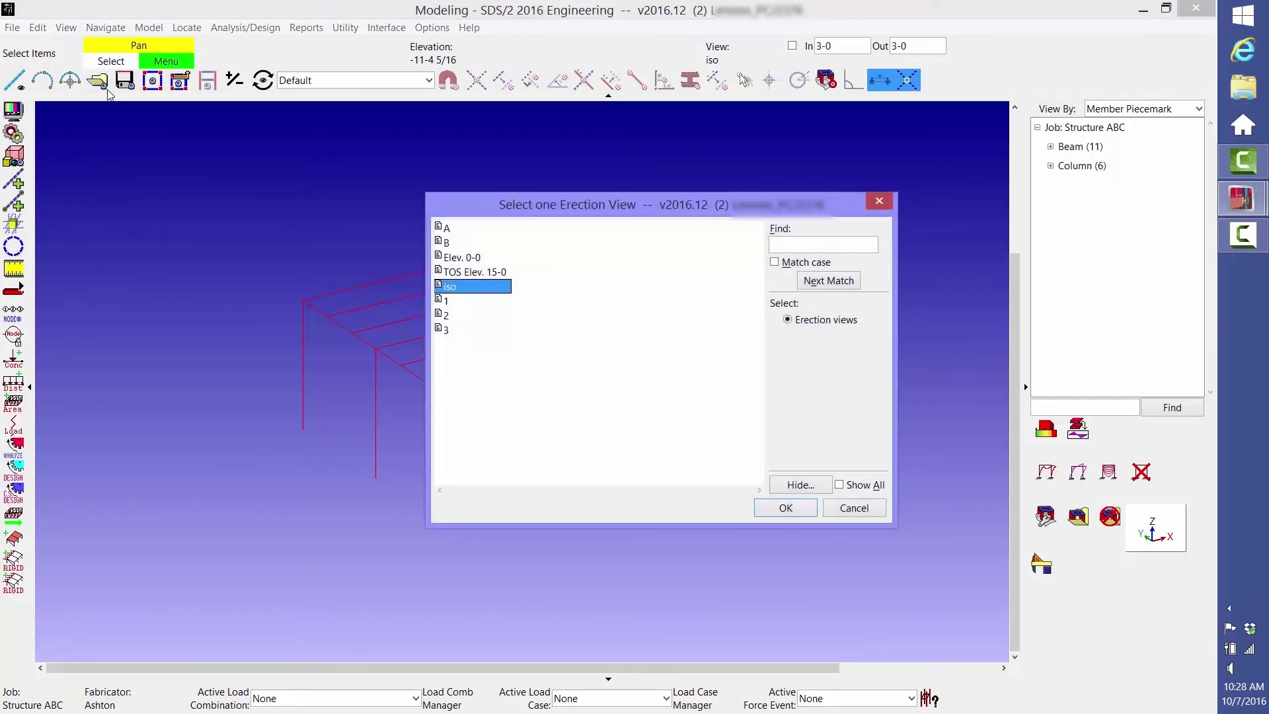
Open erection view 2 and set a construction line 8 from the TOS Elev. 15-0 line
{"action": "double_click", "coordinate": [446, 315]}
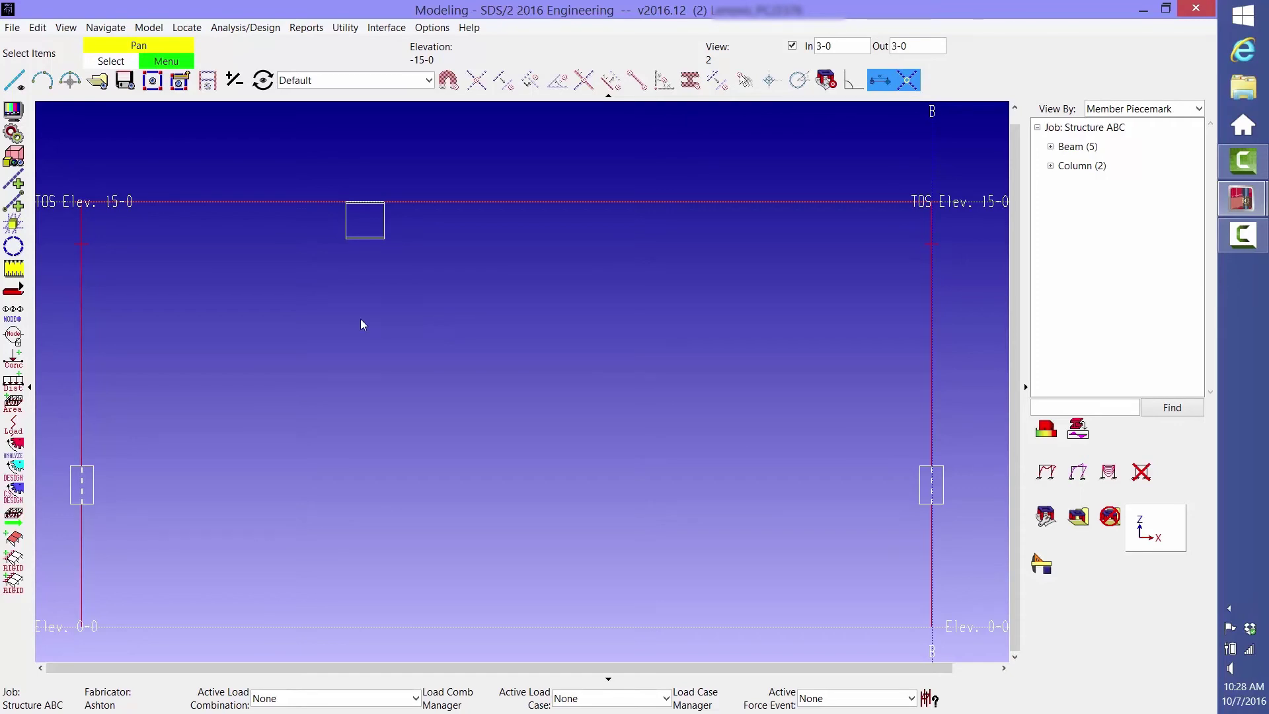
{"action": "left_click", "coordinate": [13, 180]}
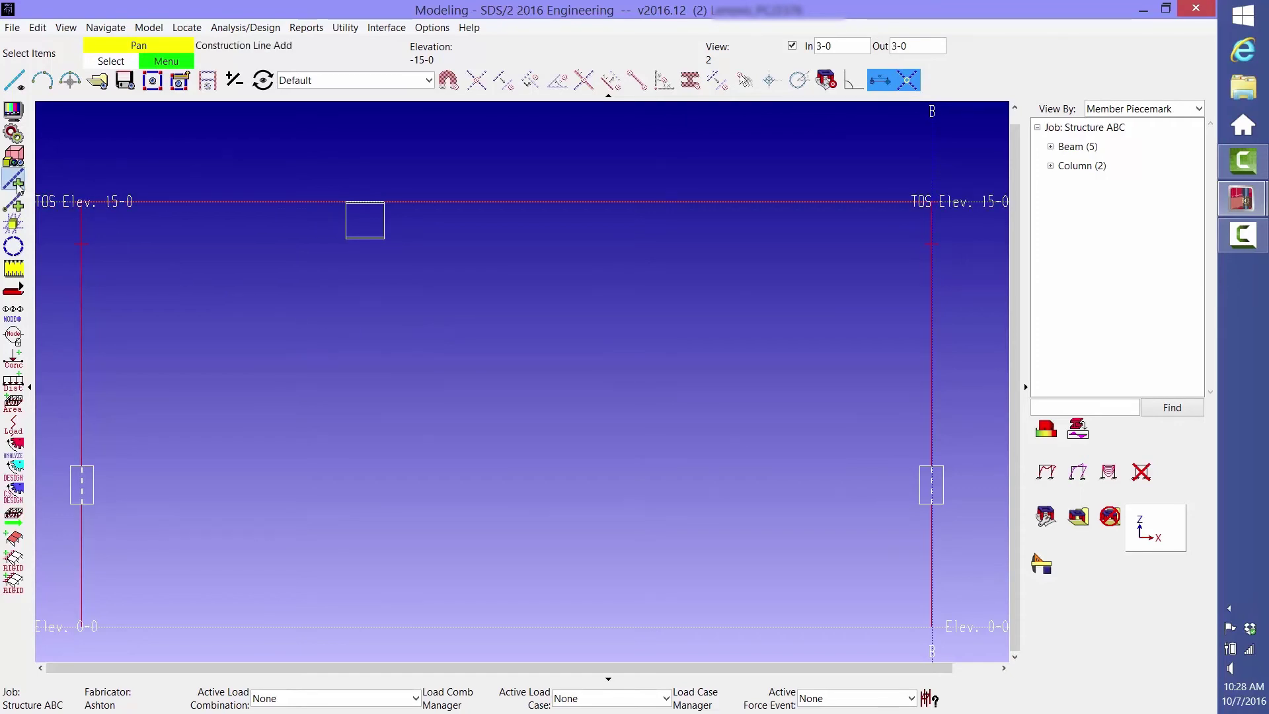
{"action": "left_click", "coordinate": [233, 243]}
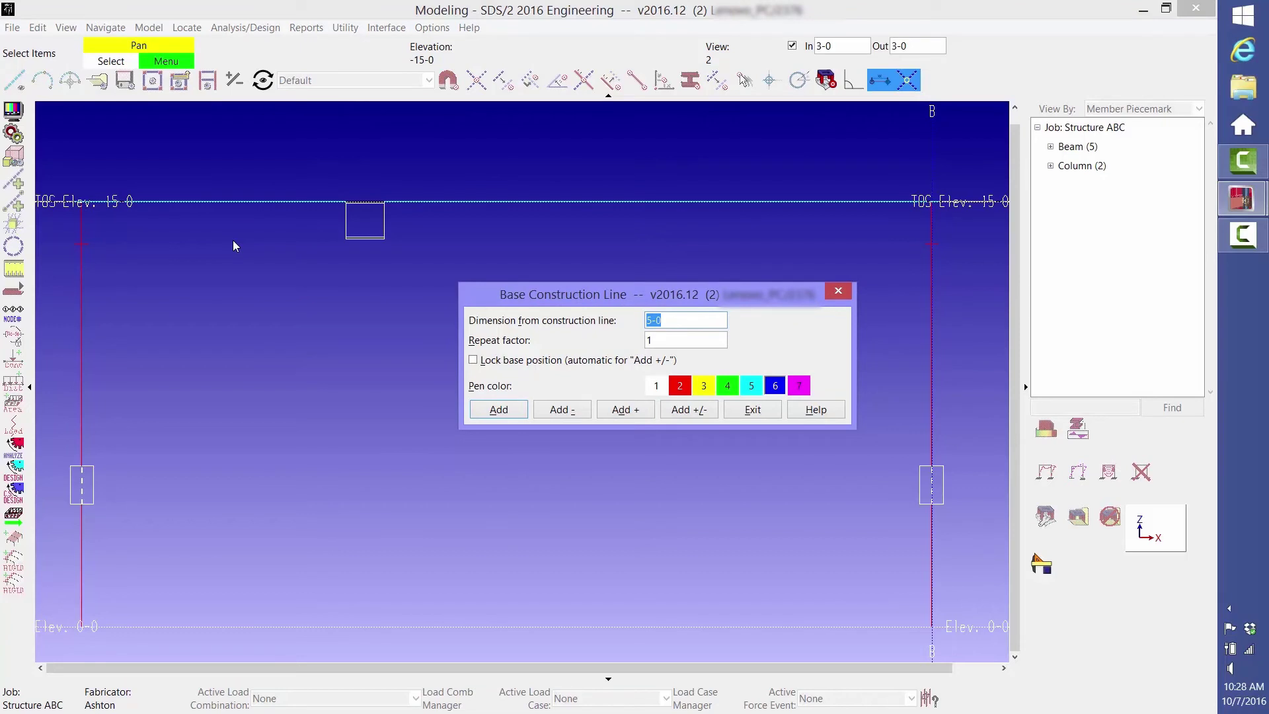
{"action": "type", "text": "8"}
{"action": "left_click", "coordinate": [554, 410]}
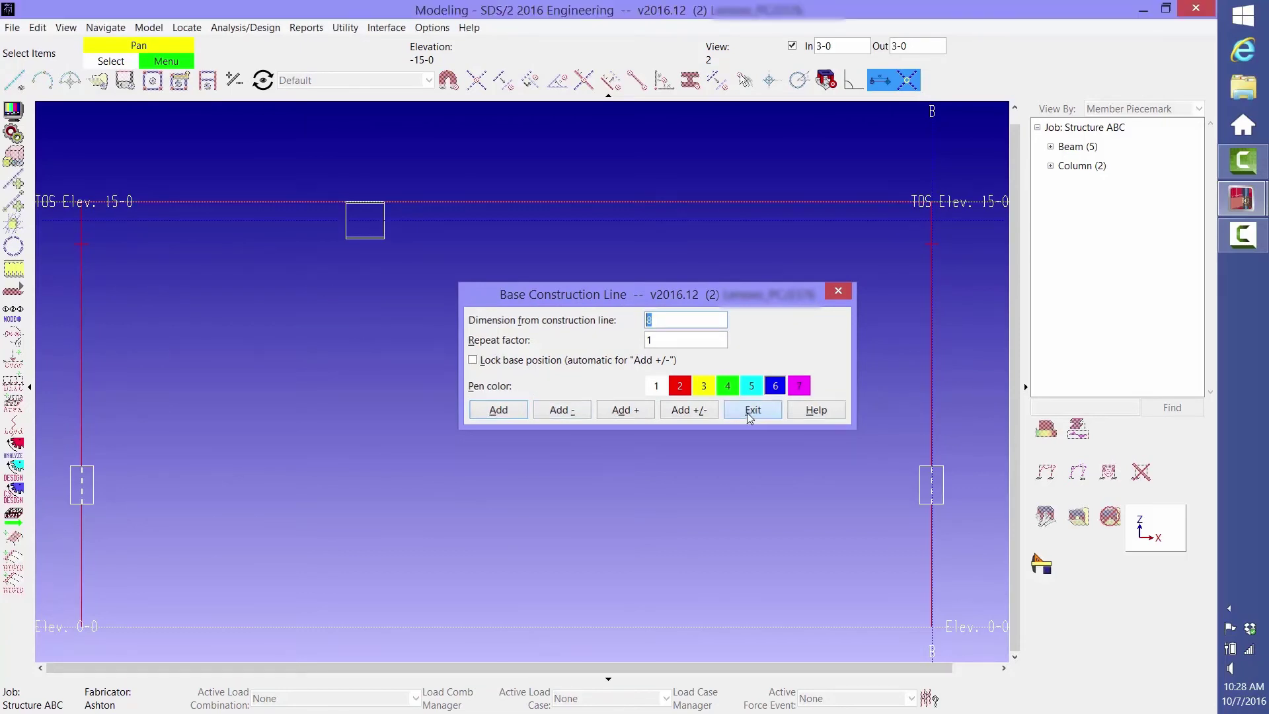
{"action": "right_click", "coordinate": [607, 423]}
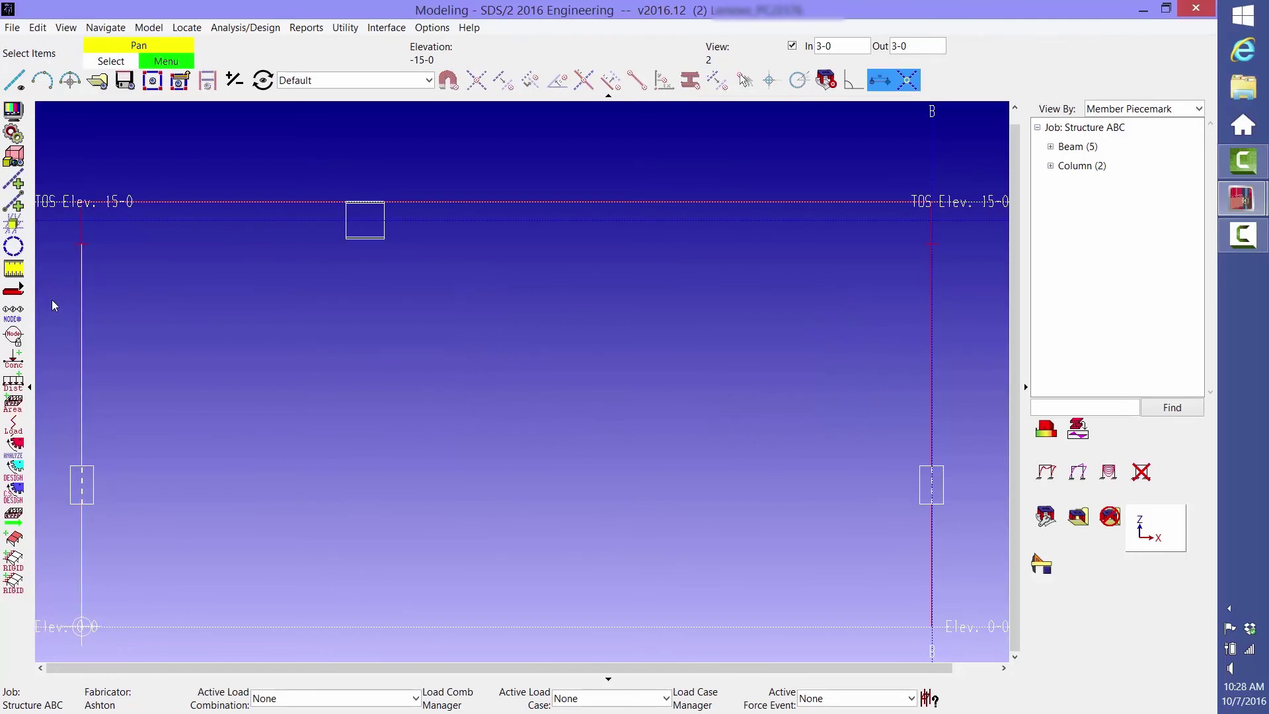
Place a vertical brace from the bottom-left intersection to the top-right intersection
{"action": "left_click", "coordinate": [8, 295]}
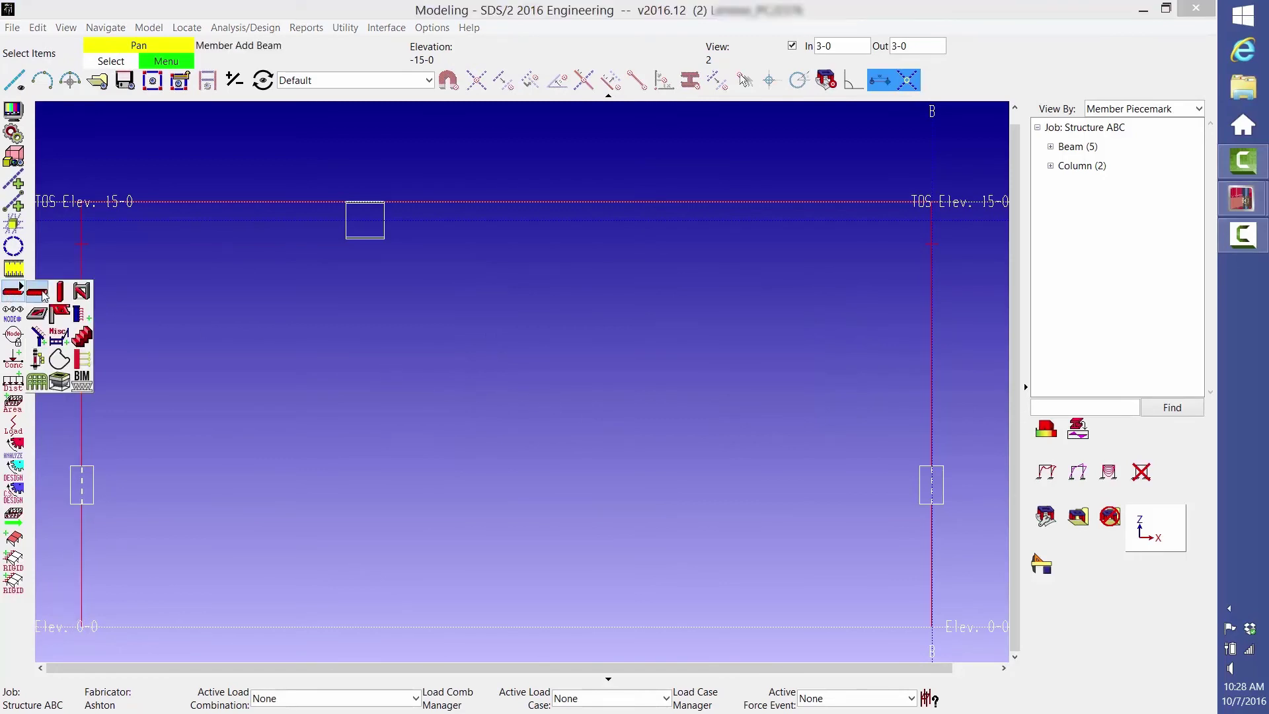
{"action": "left_click", "coordinate": [81, 291]}
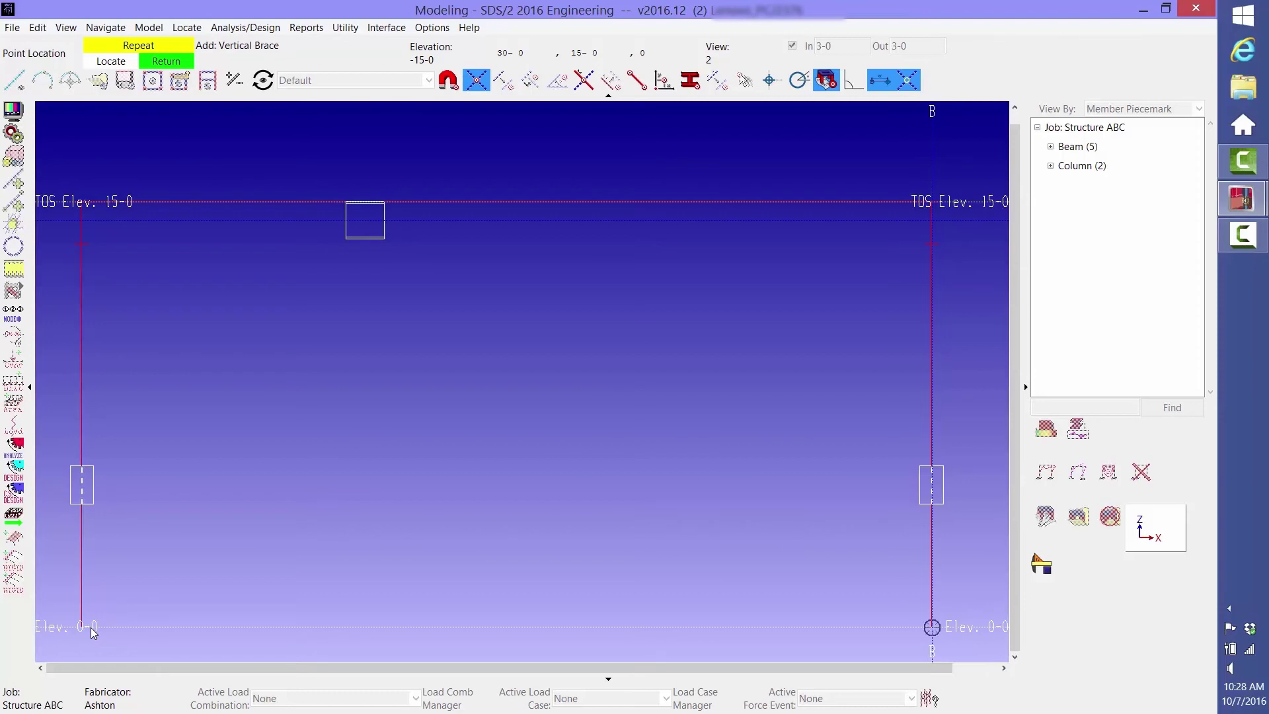
{"action": "left_click", "coordinate": [590, 88]}
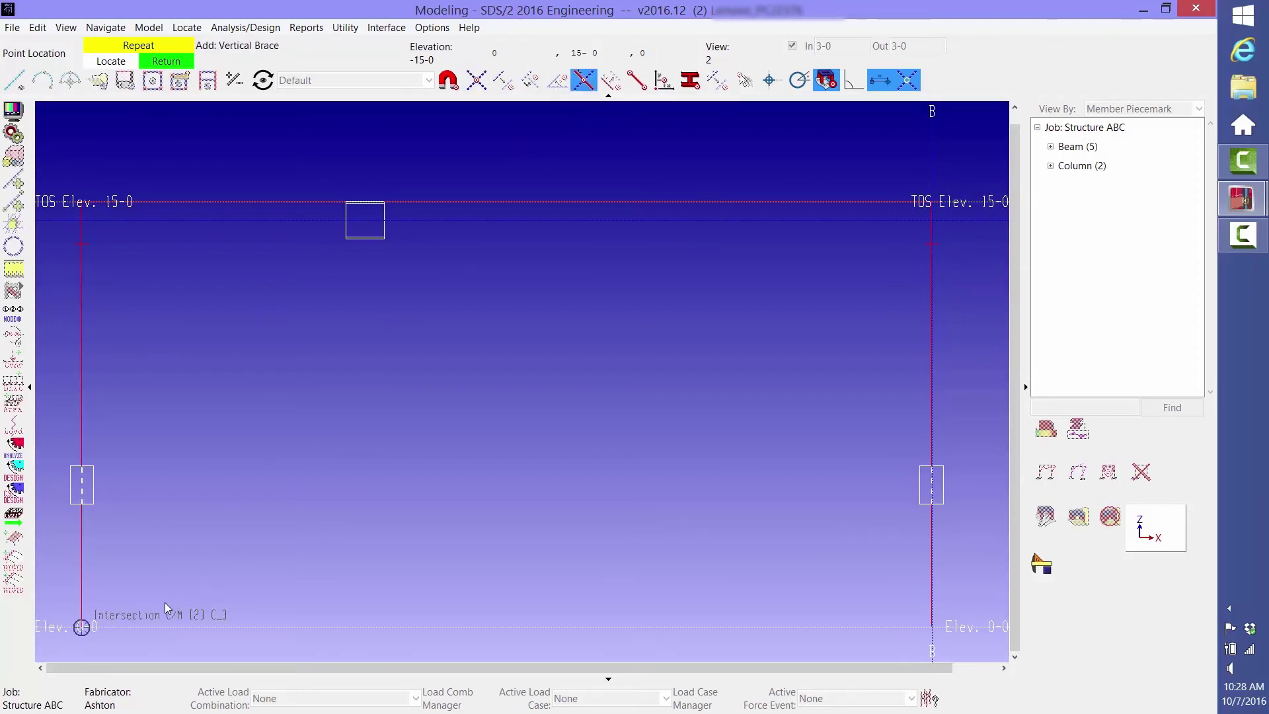
{"action": "left_click", "coordinate": [137, 596]}
{"action": "left_click", "coordinate": [901, 275]}
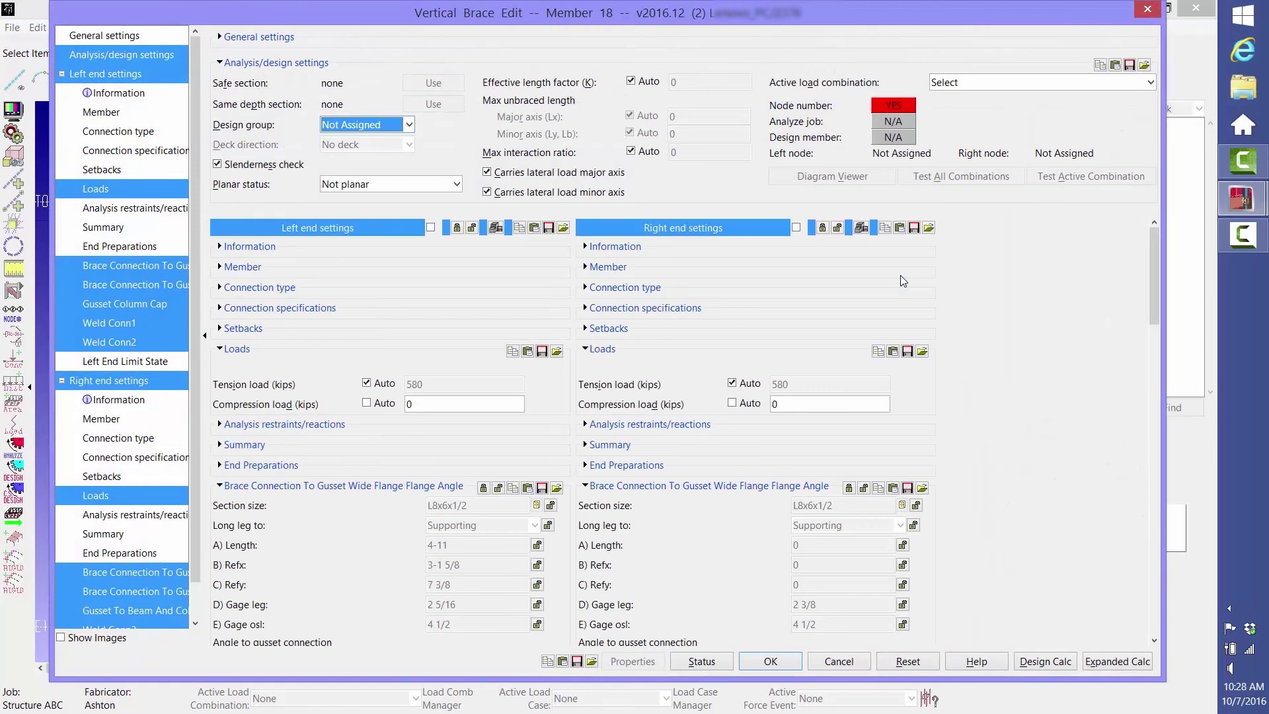
Change the brace's section size from W14x132 to W10x49
{"action": "left_click", "coordinate": [261, 37]}
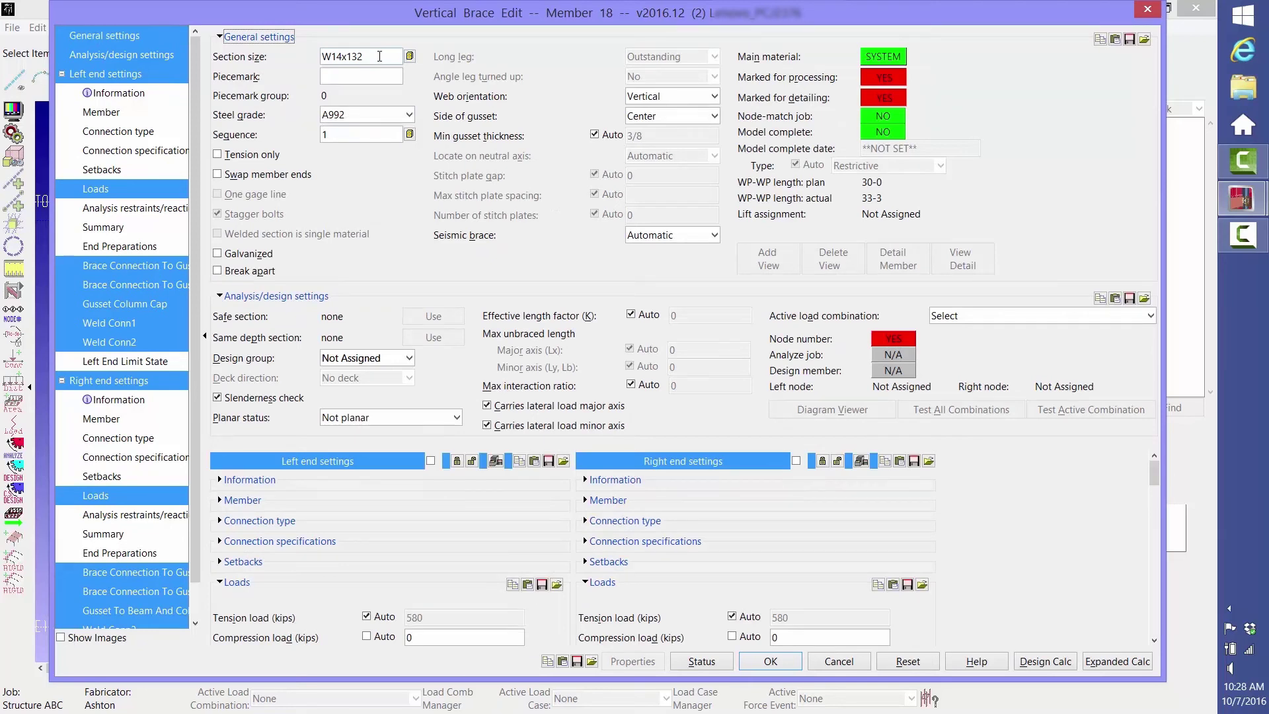
{"action": "left_click_drag", "start_coordinate": [380, 57], "coordinate": [331, 56]}
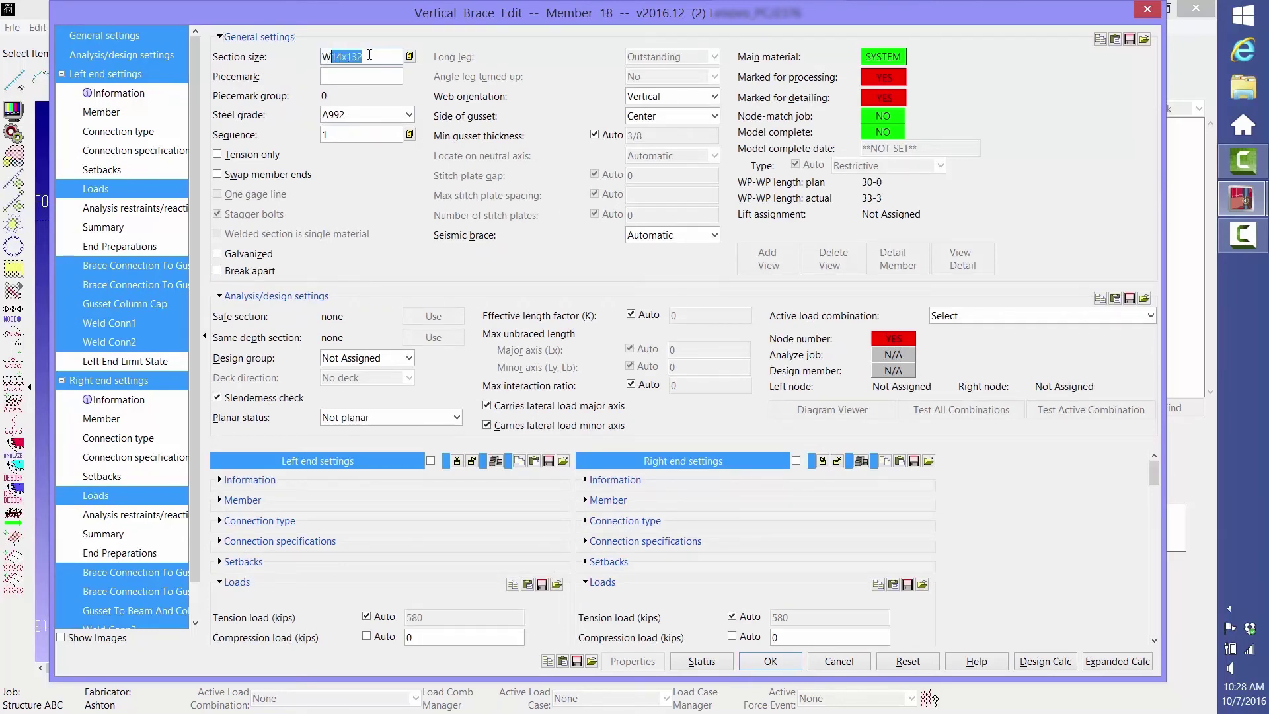
{"action": "type", "text": "10x49"}
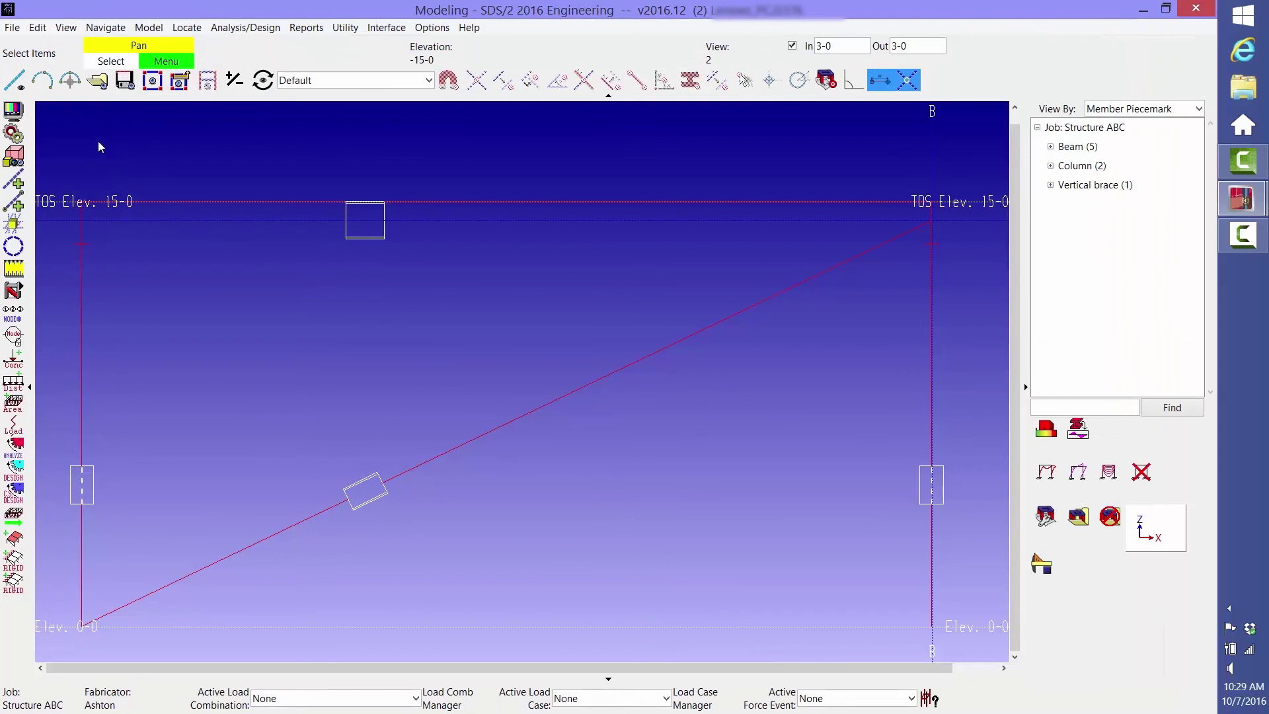
Switch the display to the saved 'iso' erection view
{"action": "left_click", "coordinate": [97, 80]}
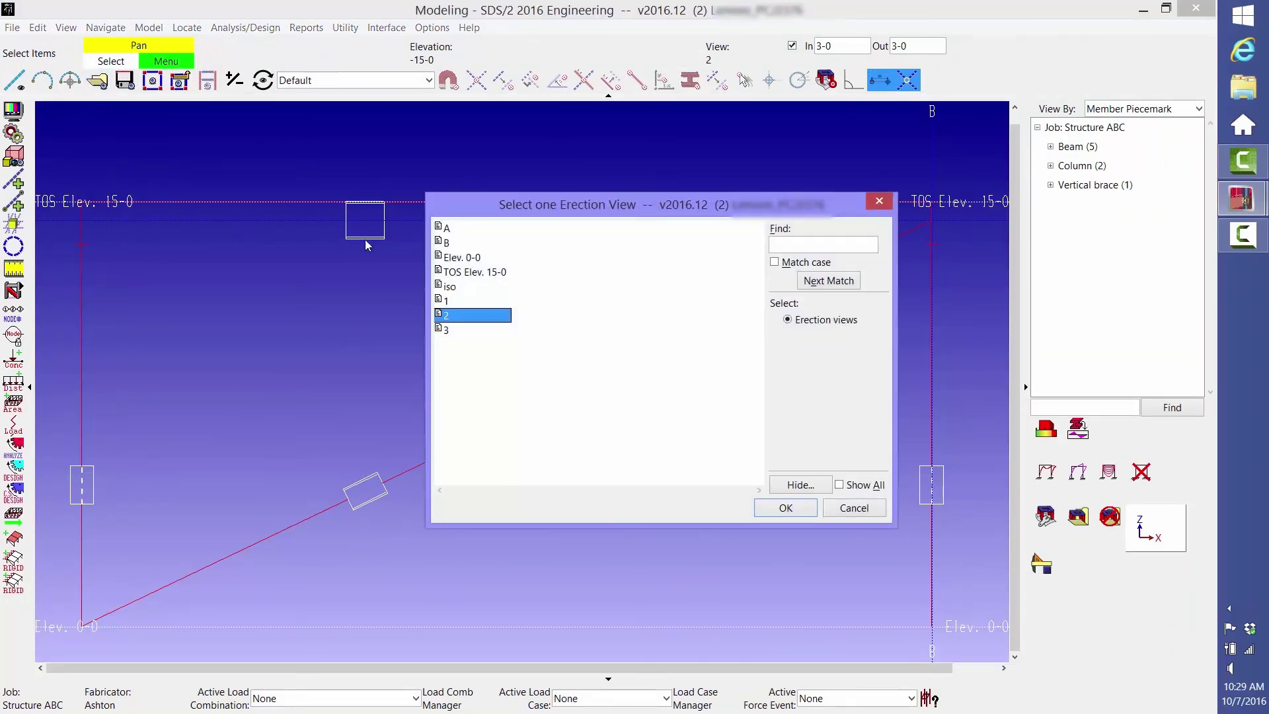
{"action": "double_click", "coordinate": [448, 287]}
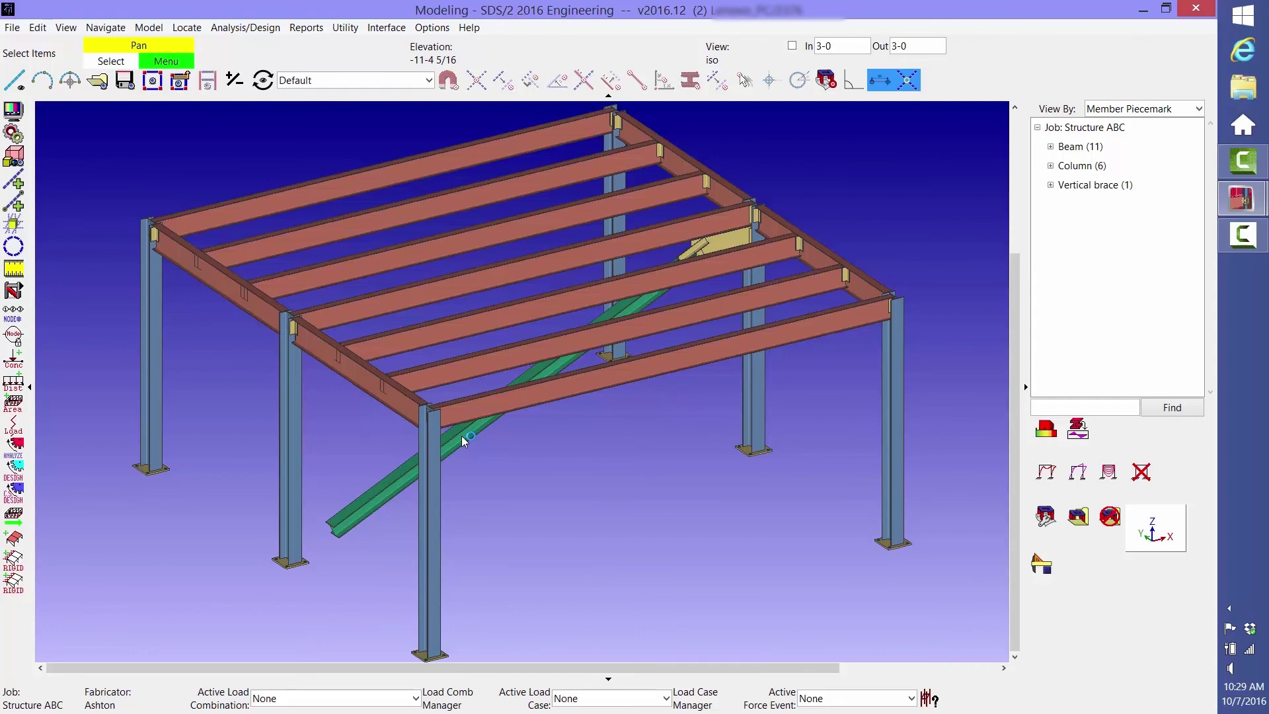
Override brace member 18's automatic left-end tension load with 100 kips
{"action": "double_click", "coordinate": [461, 435]}
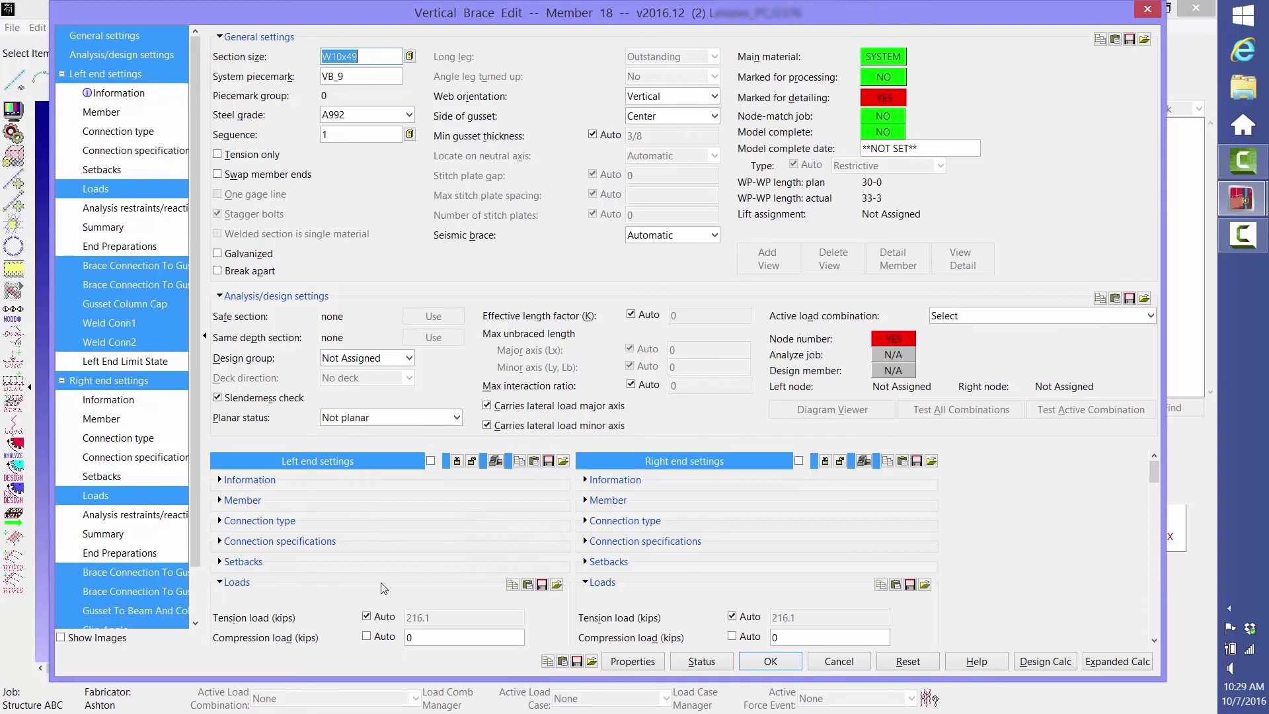
{"action": "left_click", "coordinate": [367, 617]}
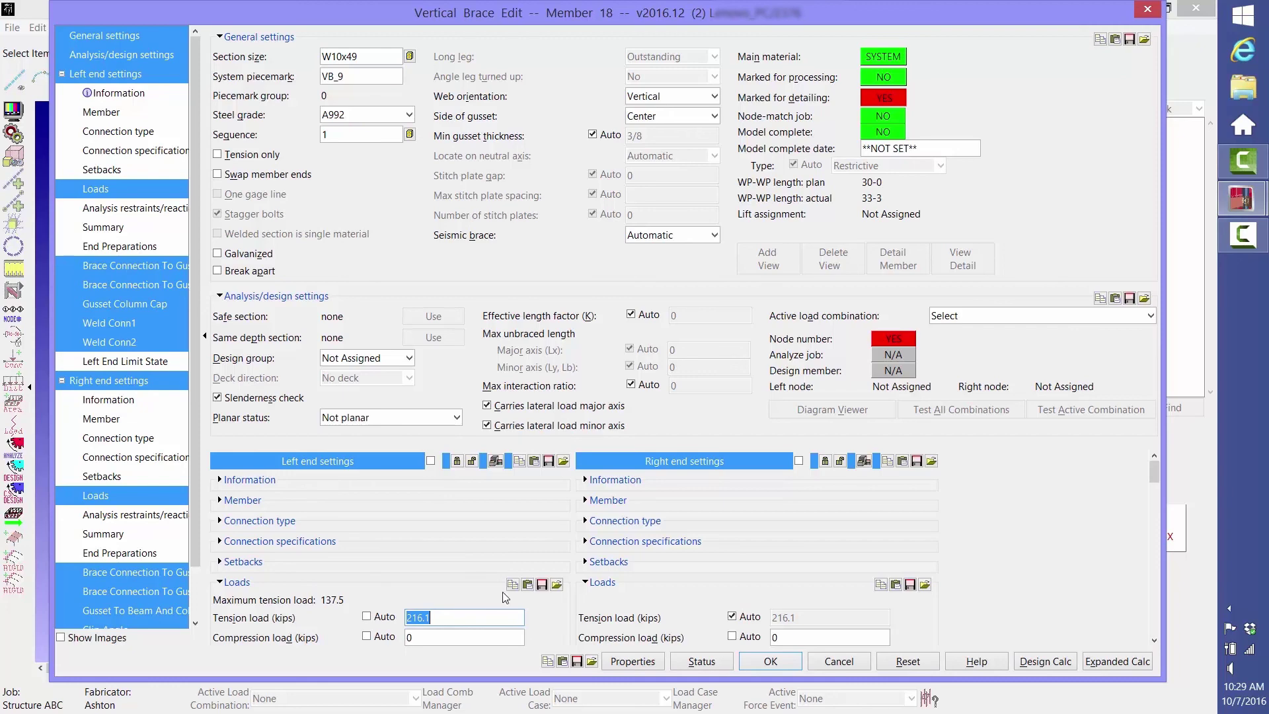
{"action": "type", "text": "100"}
{"action": "left_click", "coordinate": [770, 661]}
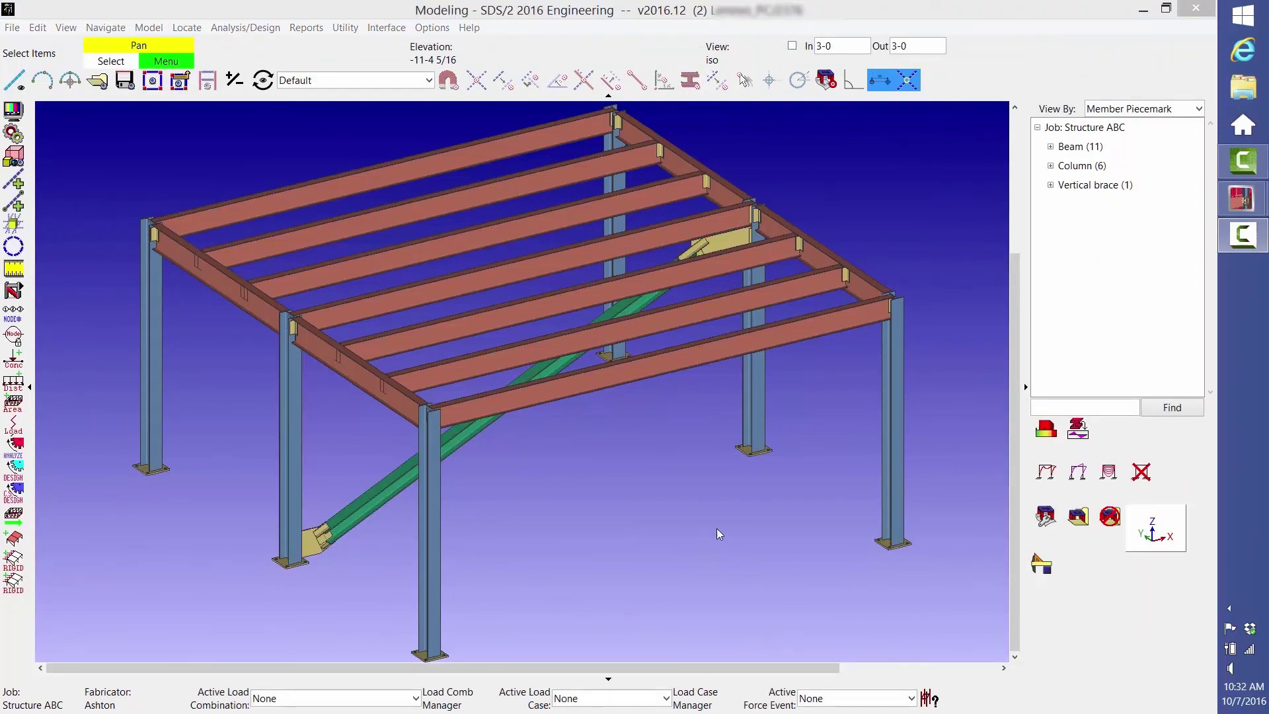
In User Options, set construction lines to default to colour 3
{"action": "mouse_move", "coordinate": [1242, 199]}
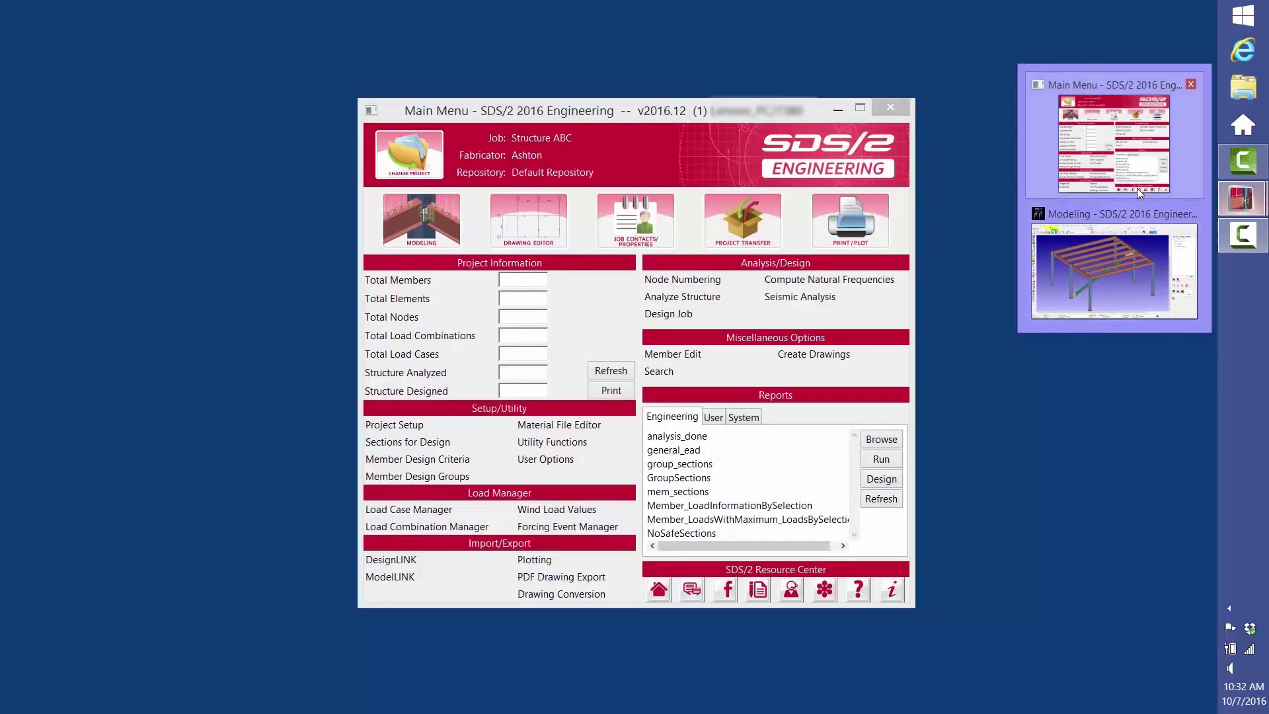
{"action": "left_click", "coordinate": [1137, 187]}
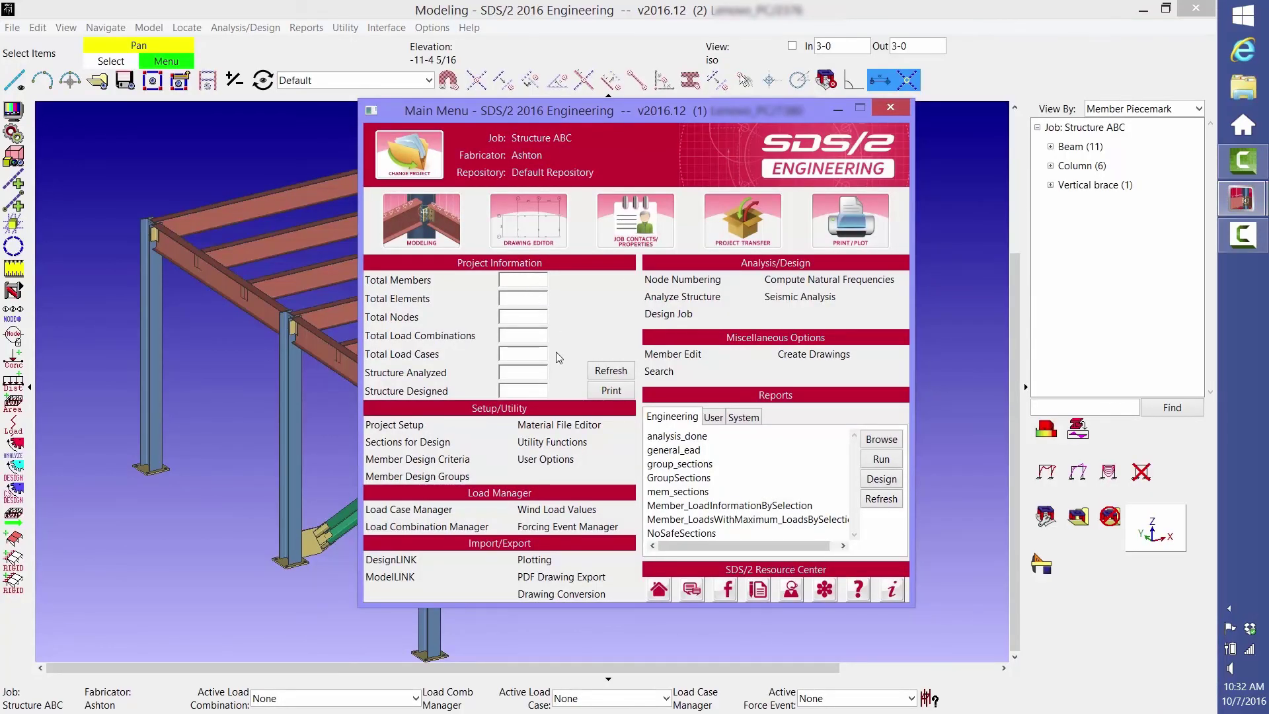
{"action": "left_click", "coordinate": [548, 460]}
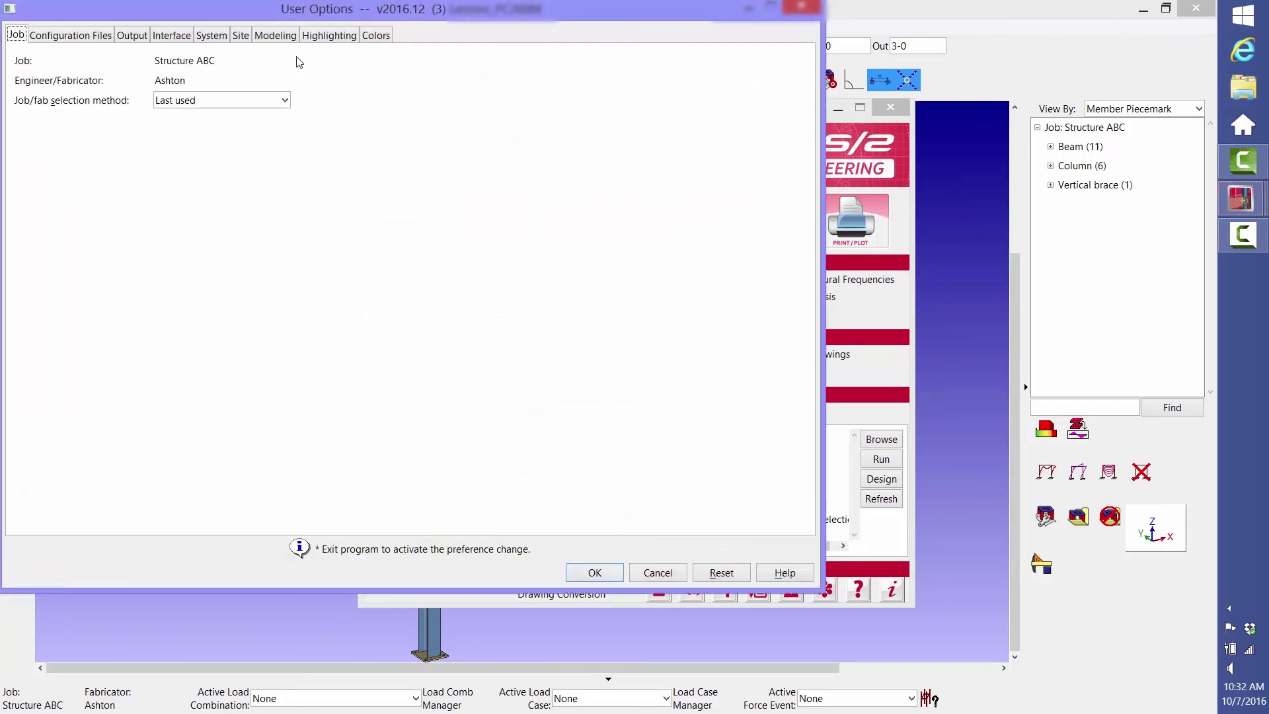
{"action": "left_click", "coordinate": [286, 36]}
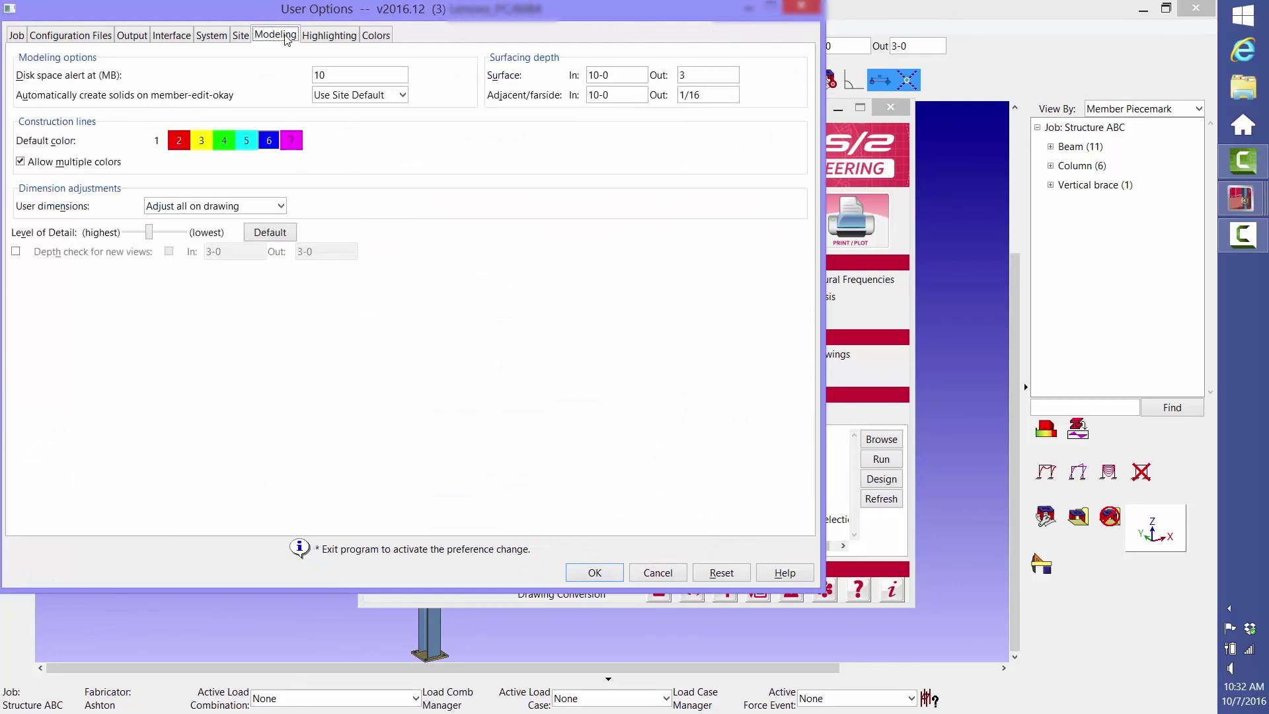
{"action": "left_click", "coordinate": [203, 142]}
Set the help browser to Other and browse for its program on drive C:
{"action": "left_click", "coordinate": [212, 37]}
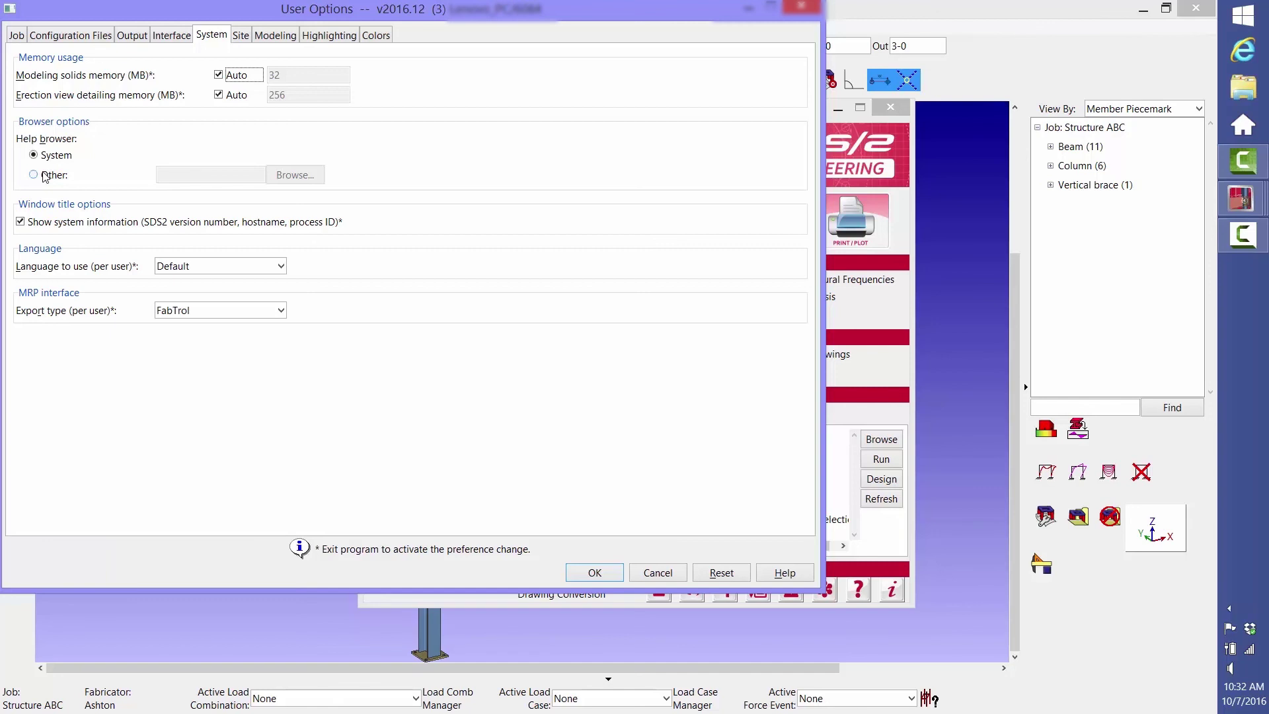
{"action": "left_click", "coordinate": [41, 175]}
{"action": "left_click", "coordinate": [304, 177]}
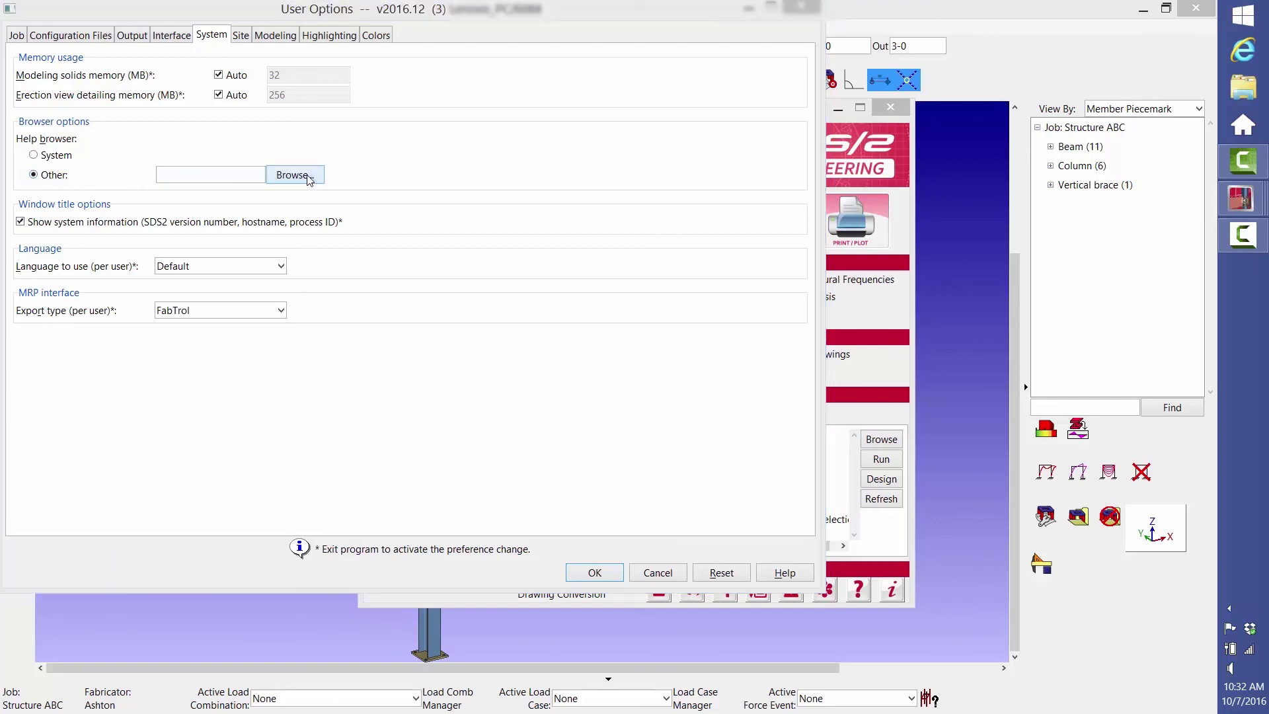
{"action": "left_click", "coordinate": [64, 431]}
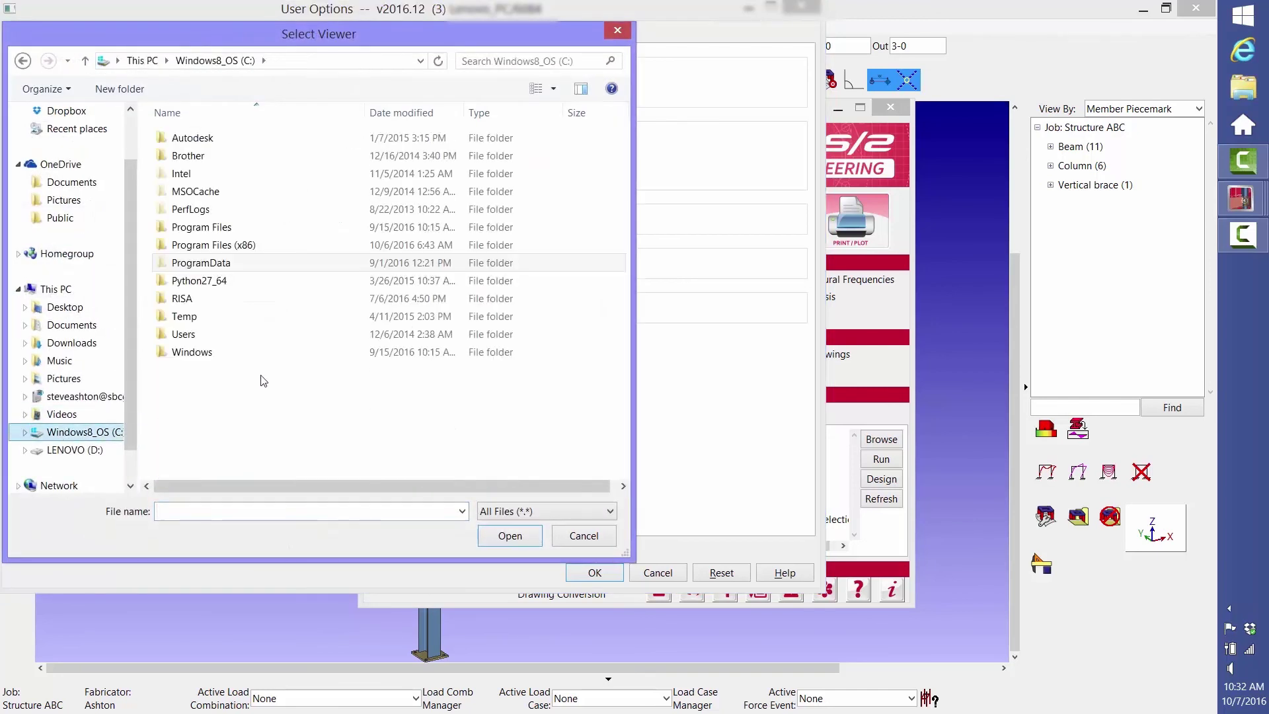
Choose firefox in Program Files (x86)\Mozilla Firefox as help browser and save User Options
{"action": "double_click", "coordinate": [240, 251]}
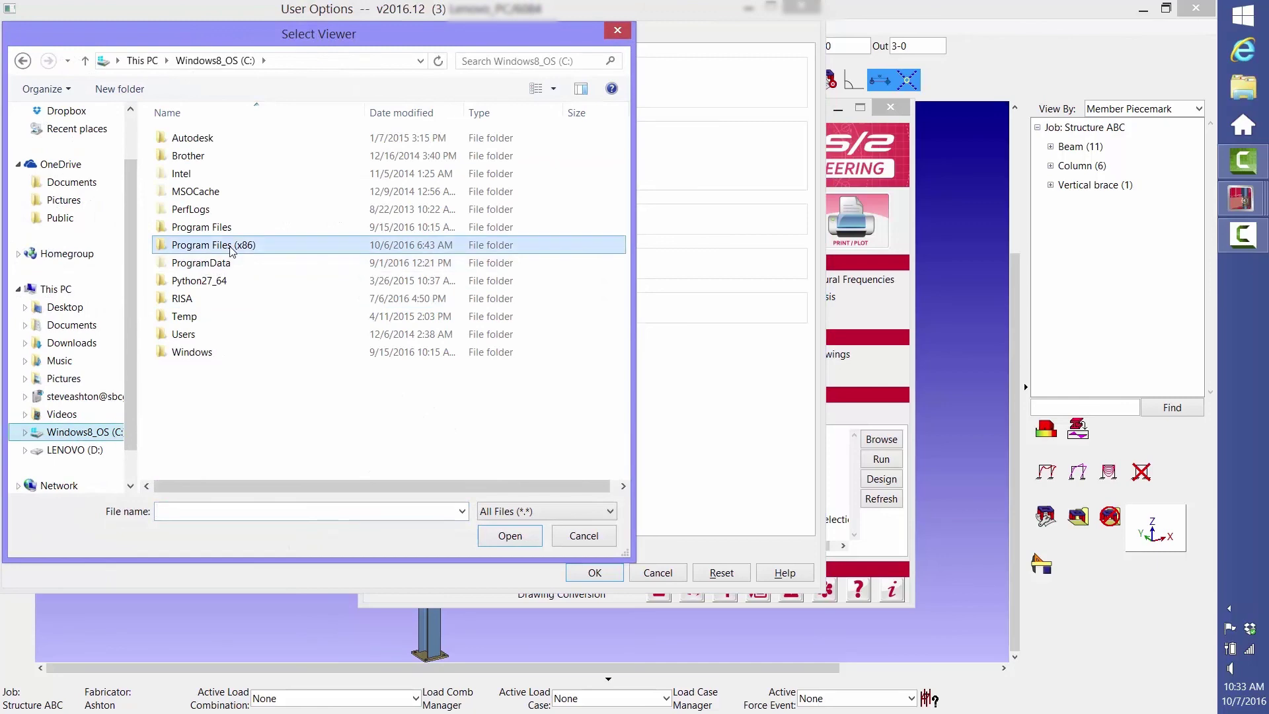
{"action": "scroll", "coordinate": [219, 267], "scroll_direction": "down", "scroll_amount": 4}
{"action": "double_click", "coordinate": [202, 204]}
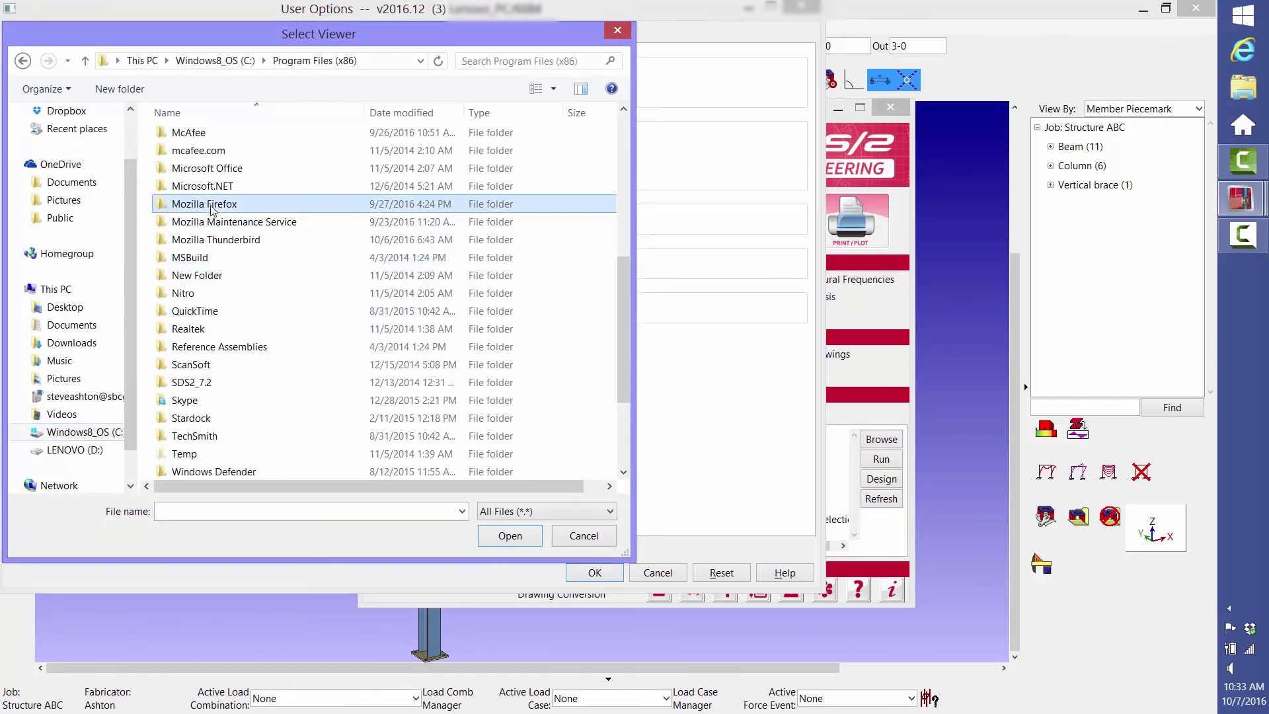
{"action": "left_click", "coordinate": [186, 405]}
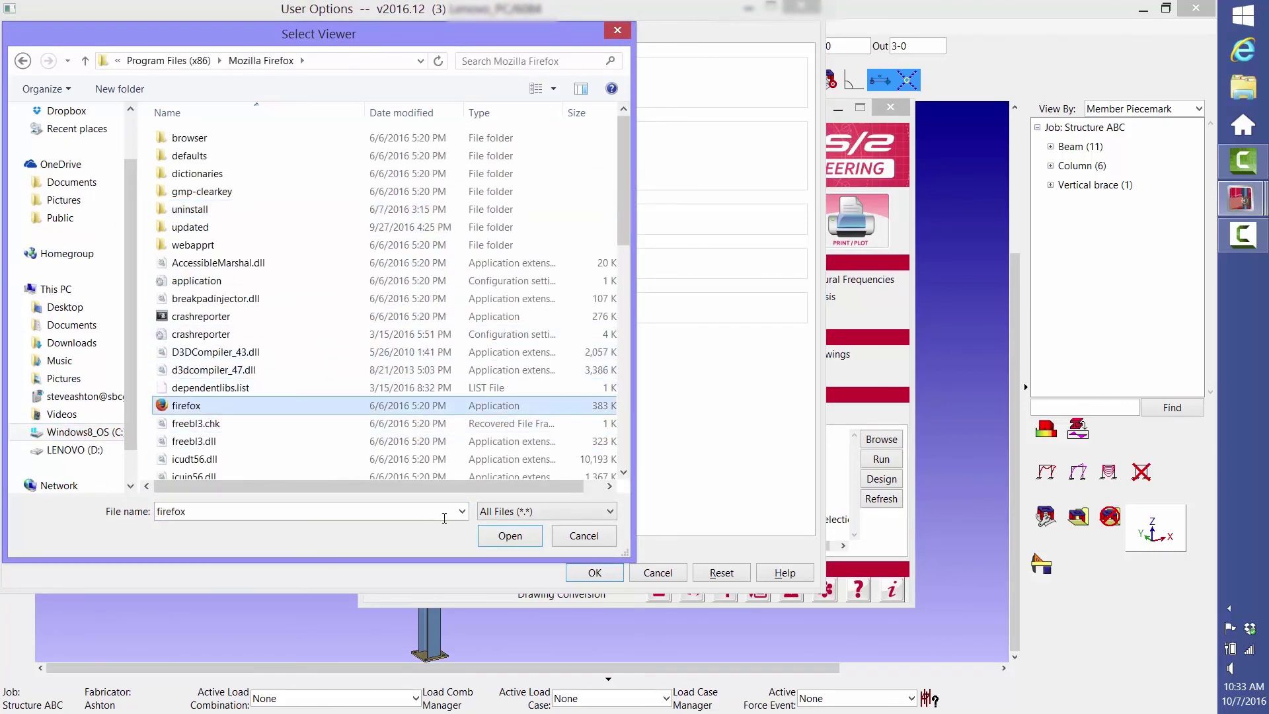
{"action": "left_click", "coordinate": [509, 537]}
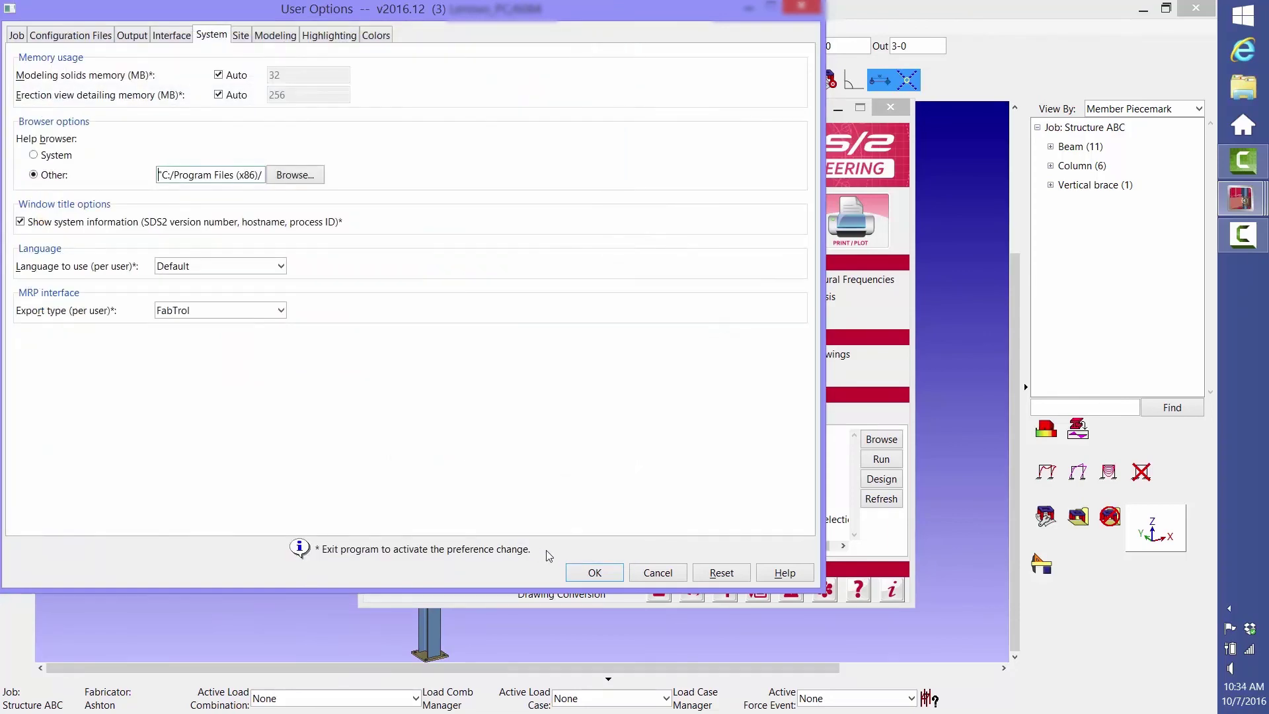
{"action": "left_click", "coordinate": [595, 572]}
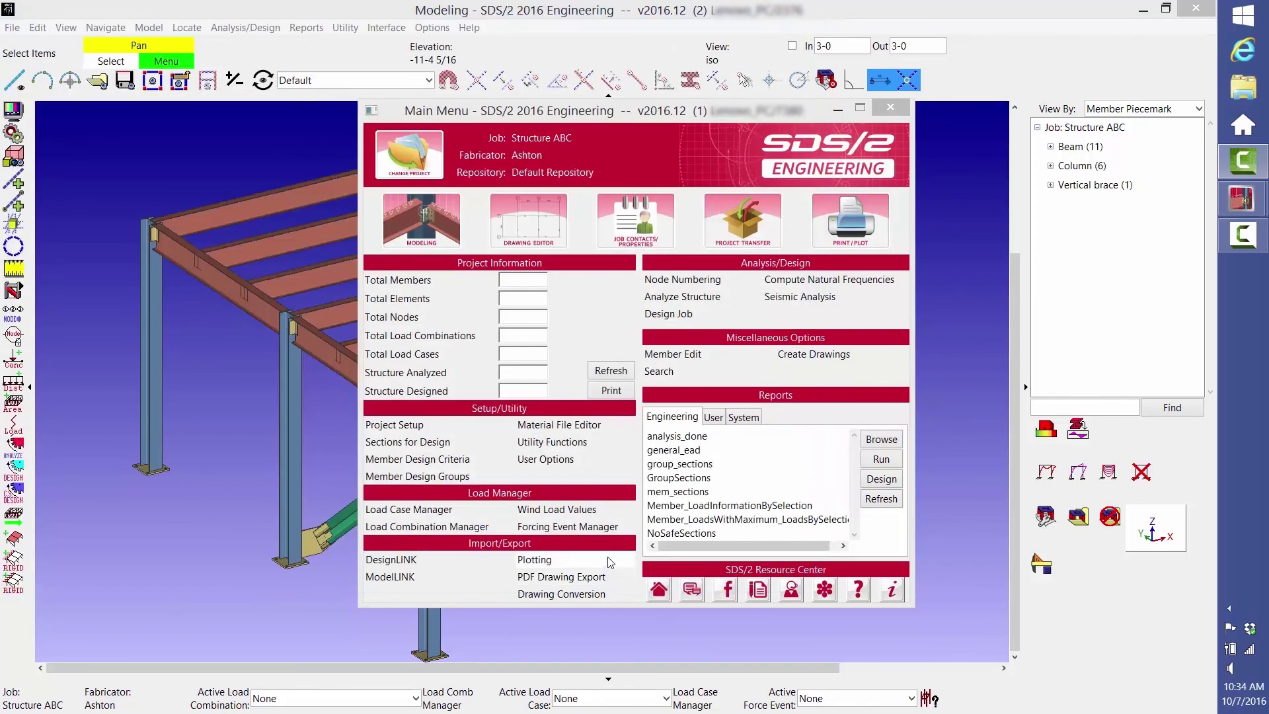
{"action": "left_click", "coordinate": [599, 7]}
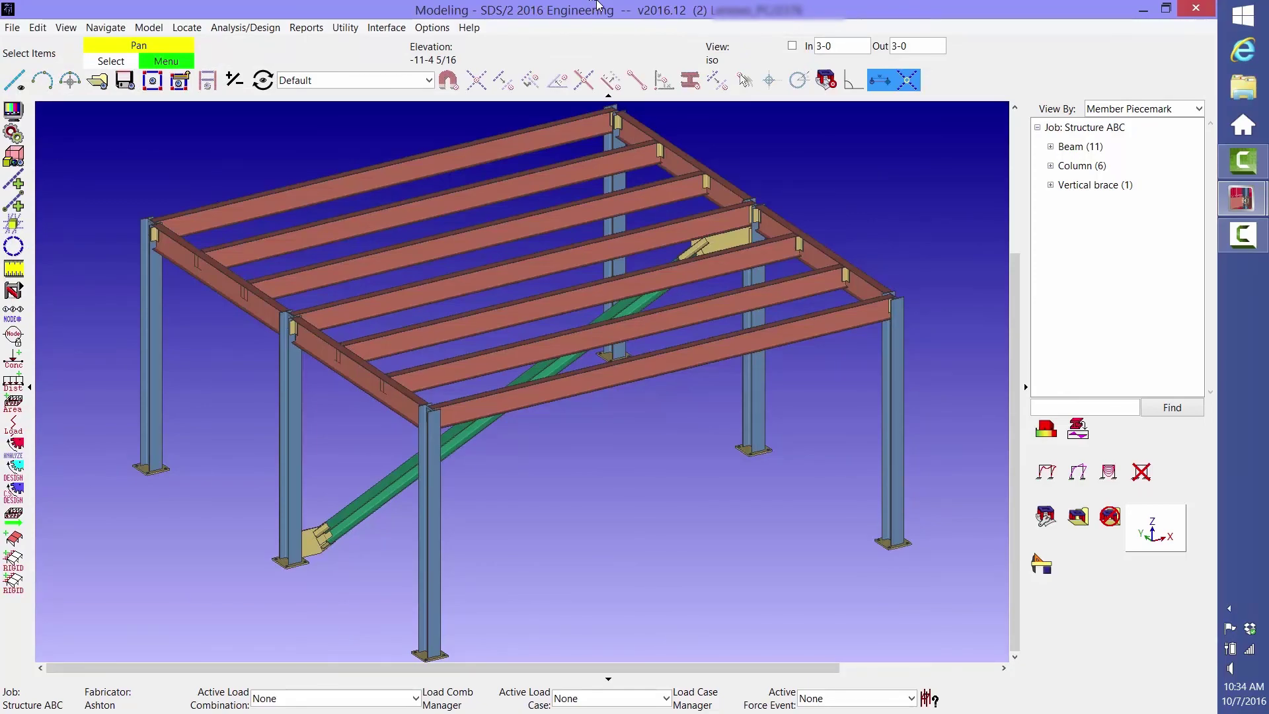